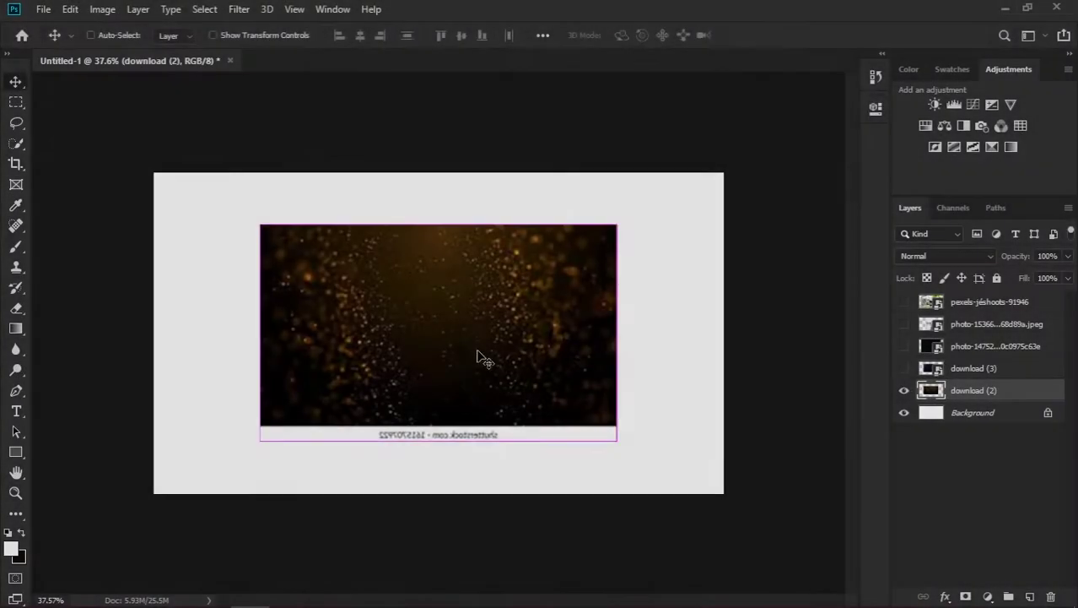
# Scale the download (2) bokeh image to about 166% and align it to fill the canvas
pyautogui.hotkey('ctrl', 't')
pyautogui.moveTo(616, 436); pyautogui.dragTo(734, 509)
pyautogui.moveTo(539, 385); pyautogui.dragTo(539, 400)
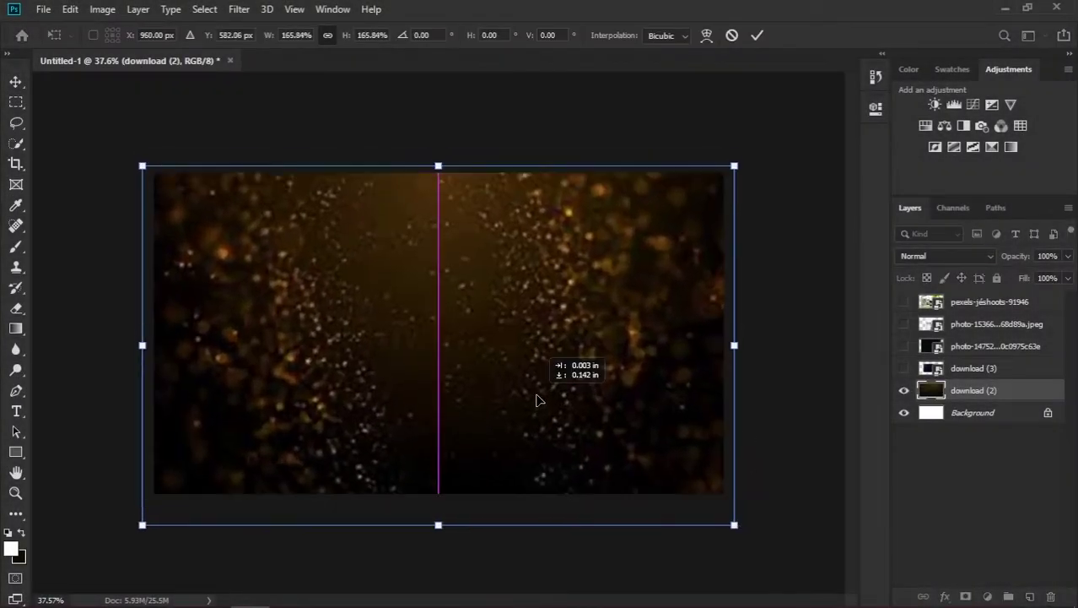
pyautogui.moveTo(741, 342); pyautogui.dragTo(807, 345)
pyautogui.press('Return')
pyautogui.moveTo(530, 313); pyautogui.dragTo(525, 333)
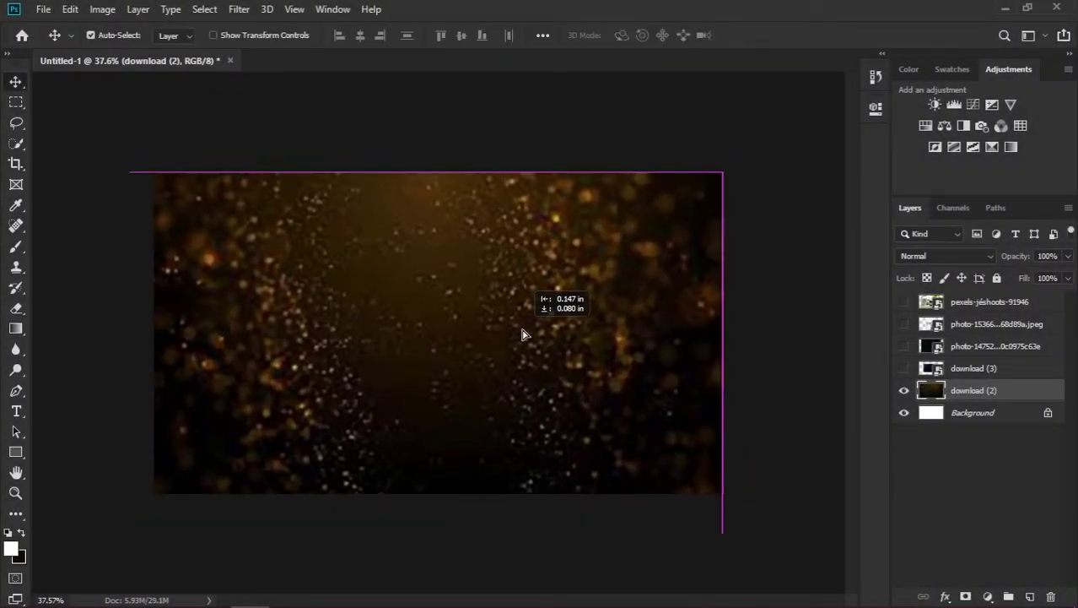
# Hide the download (2) copy layer and show the astronaut photo layer
pyautogui.click(964, 395)
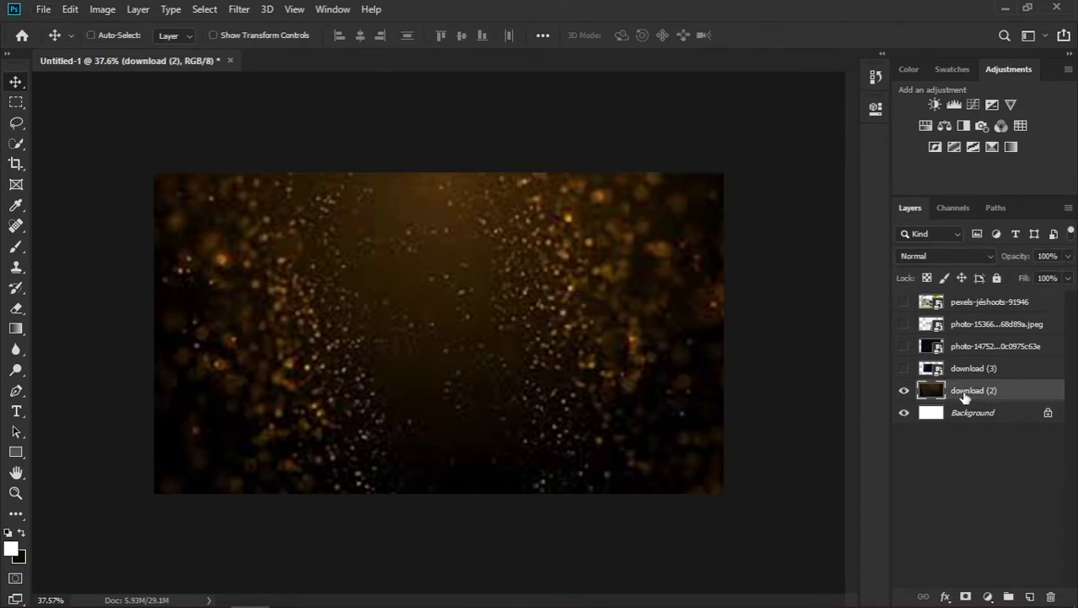
pyautogui.click(904, 390)
pyautogui.click(903, 324)
# Shift the astronaut photo right and begin Pen-tracing its strap and shoulder outline
pyautogui.moveTo(440, 346); pyautogui.dragTo(565, 346)
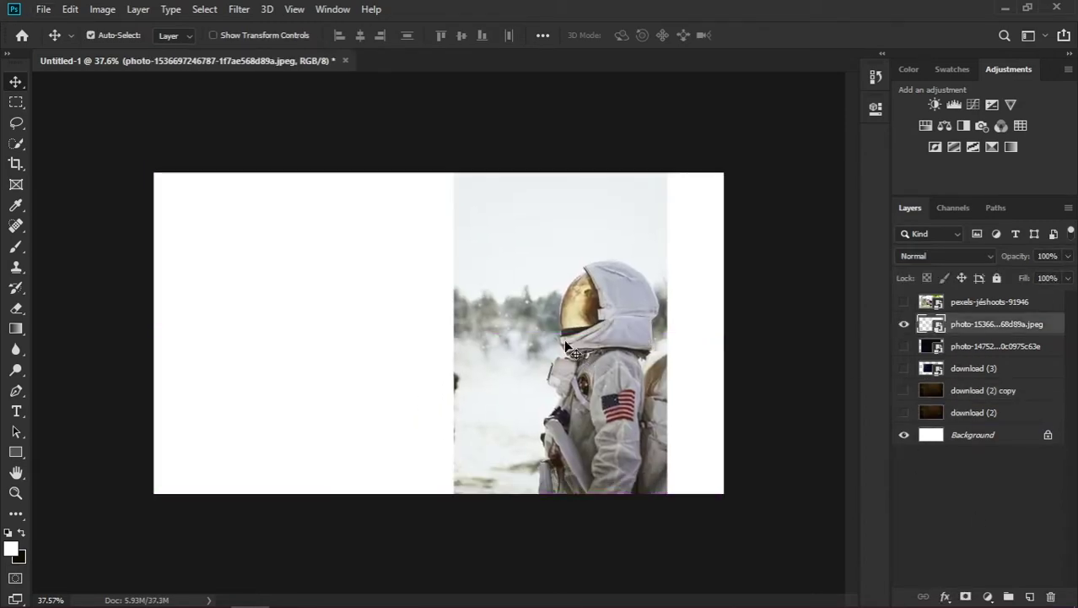
pyautogui.press('p')
pyautogui.scroll(5, 566, 472)
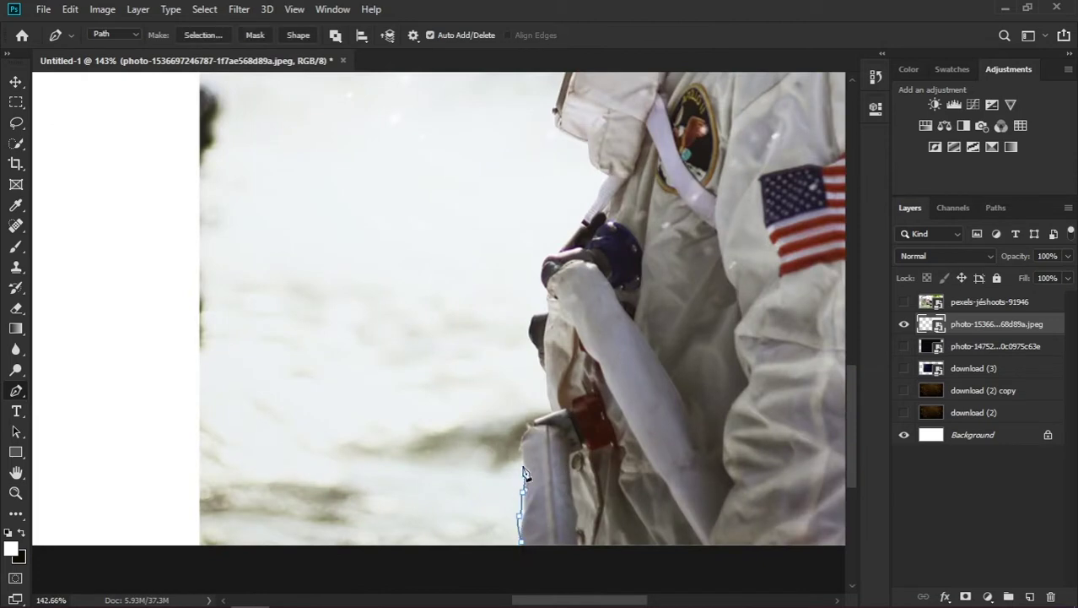
pyautogui.scroll(-2, 561, 258)
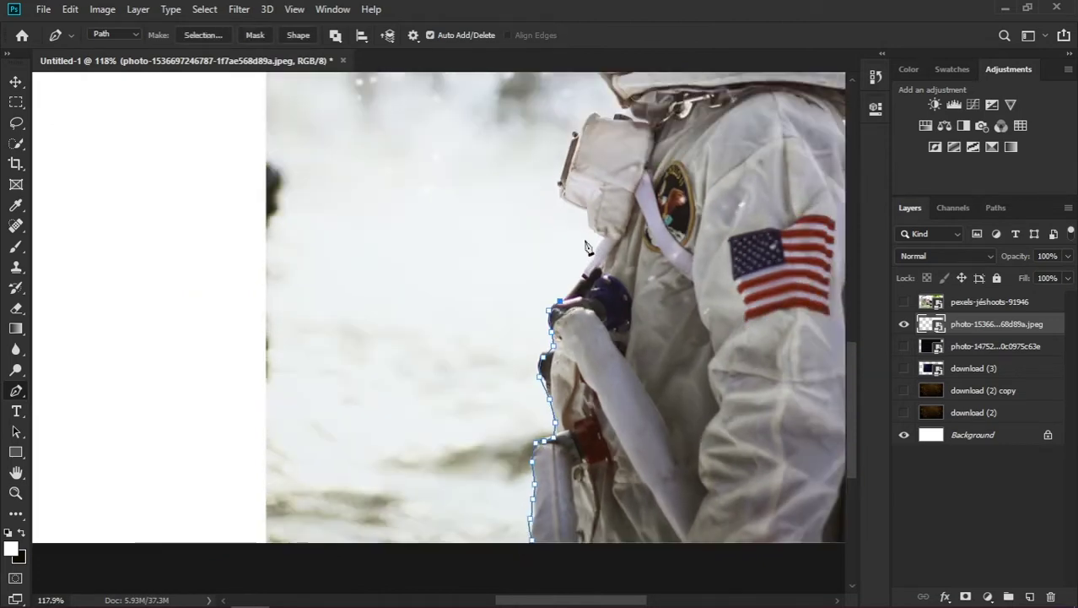
pyautogui.scroll(1, 594, 325)
pyautogui.hotkey('ctrl', 'z')
pyautogui.scroll(4, 573, 470)
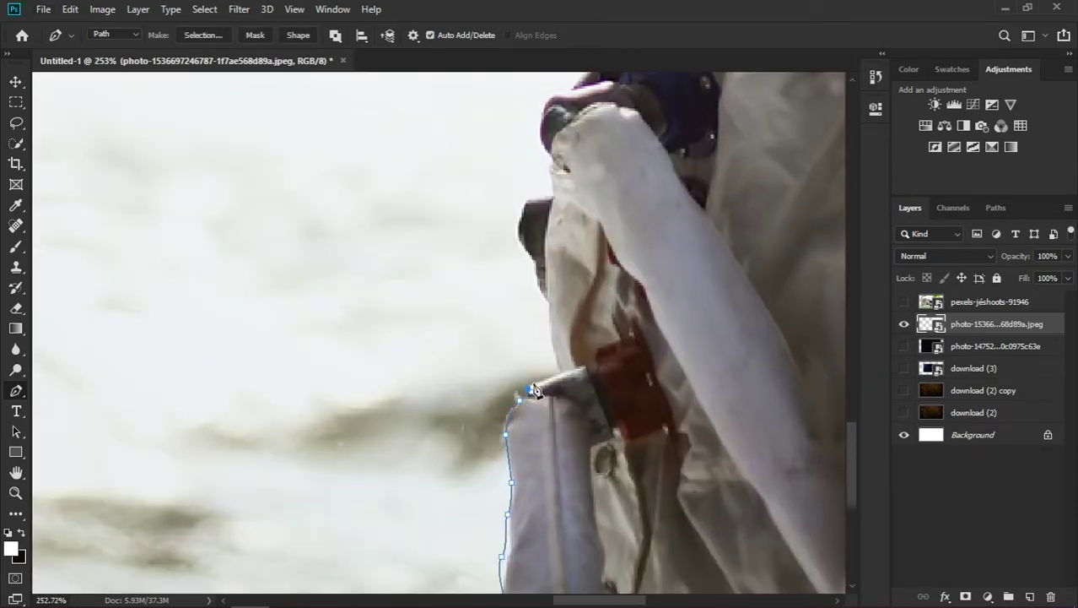
pyautogui.moveTo(520, 233); pyautogui.dragTo(424, 361)
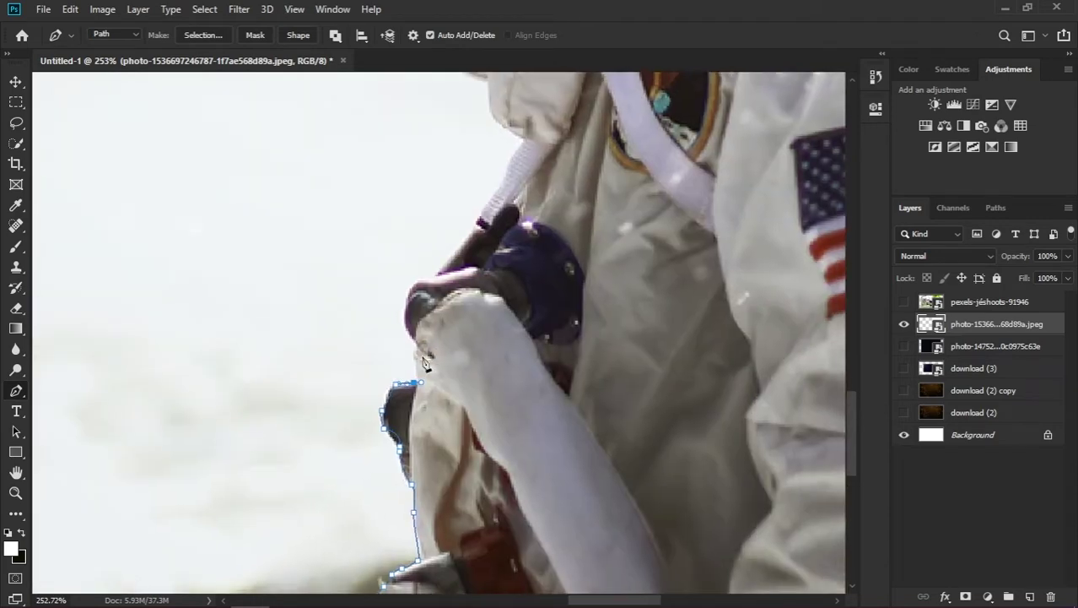
pyautogui.scroll(3, 474, 233)
pyautogui.click(498, 240)
pyautogui.scroll(3, 506, 253)
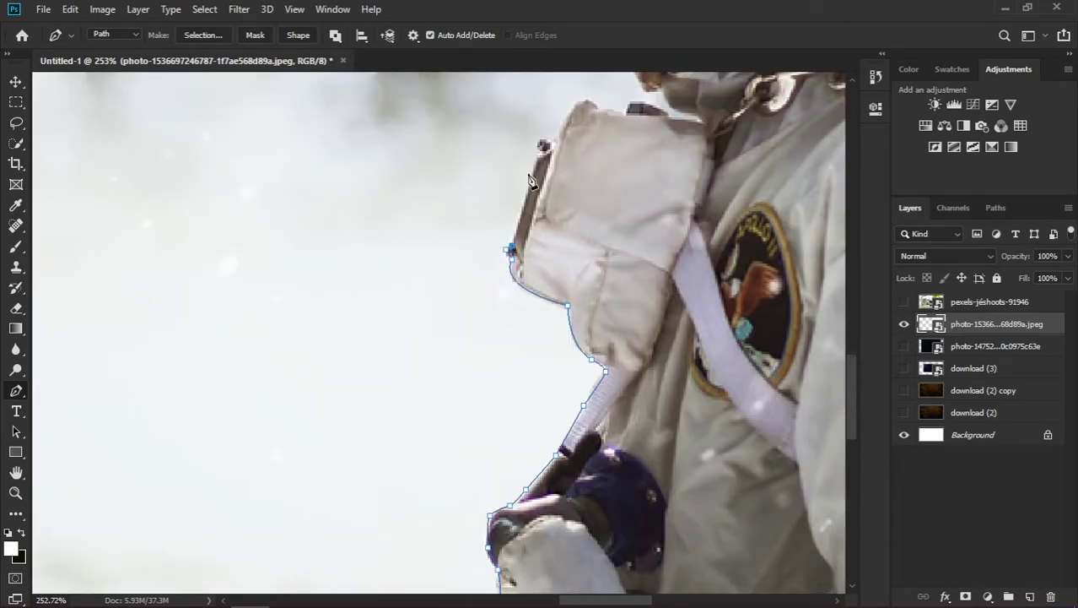
pyautogui.scroll(3, 701, 127)
pyautogui.click(550, 304)
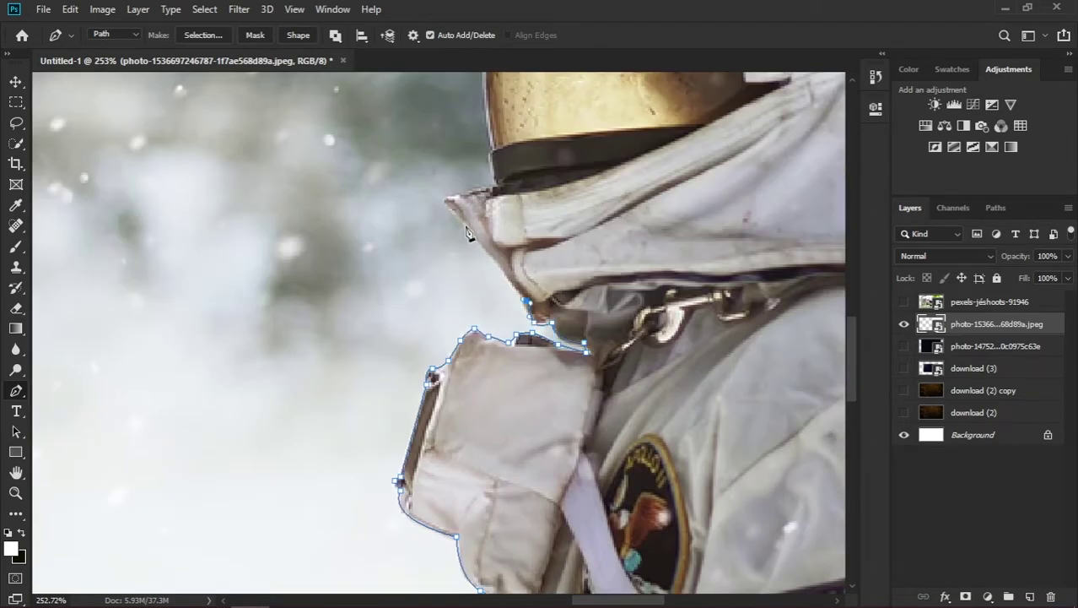
pyautogui.scroll(5, 493, 165)
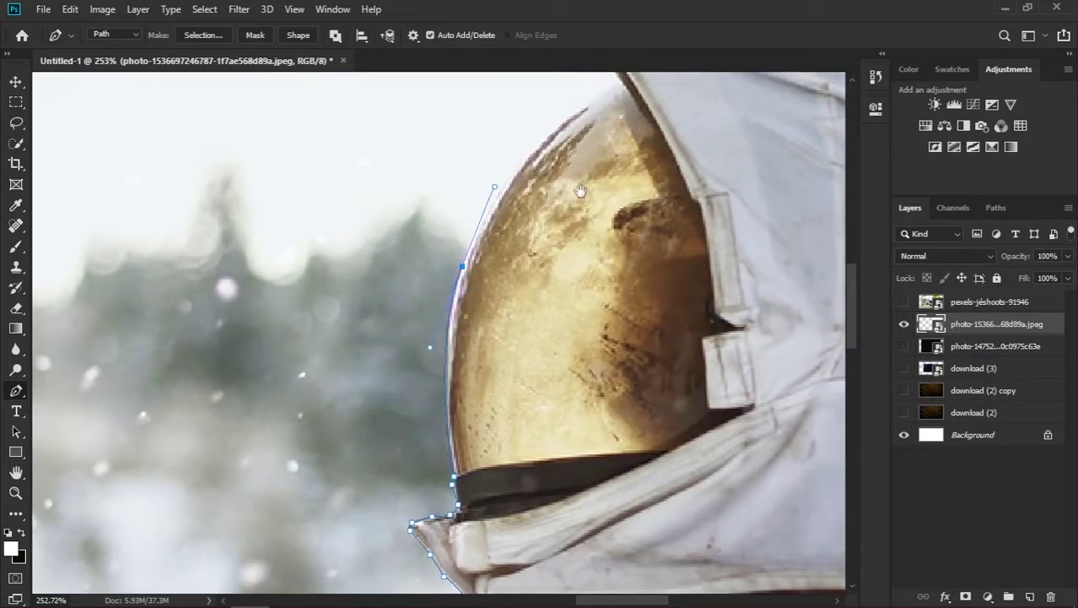
# Finish the helmet and collar outline, then move the cut-out astronaut on Layer 1 further right
pyautogui.click(520, 284)
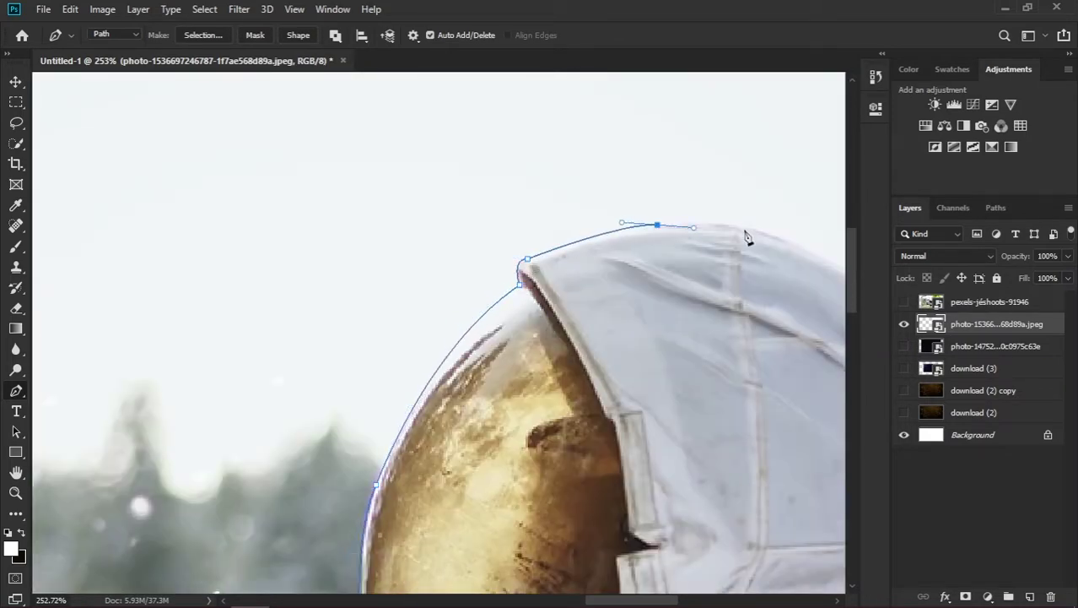
pyautogui.moveTo(776, 233); pyautogui.dragTo(837, 253)
pyautogui.scroll(-2, 603, 289)
pyautogui.hscroll(5, 603, 290)
pyautogui.scroll(-2, 715, 381)
pyautogui.hscroll(-1, 715, 380)
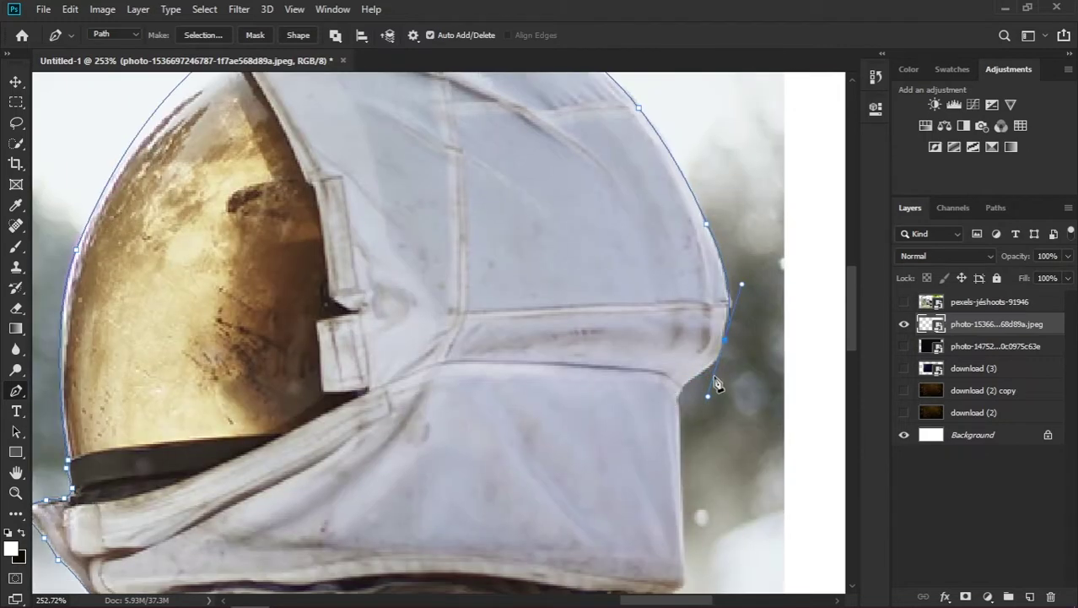
pyautogui.click(678, 449)
pyautogui.scroll(-1, 679, 449)
pyautogui.click(686, 499)
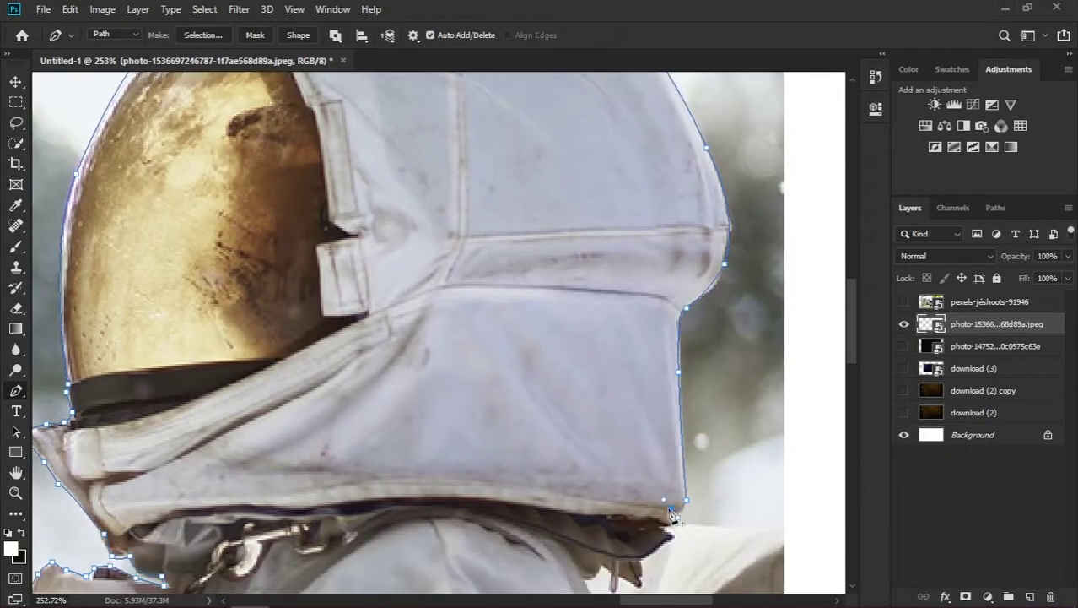
pyautogui.scroll(-1, 639, 570)
pyautogui.click(641, 506)
pyautogui.scroll(-2, 712, 405)
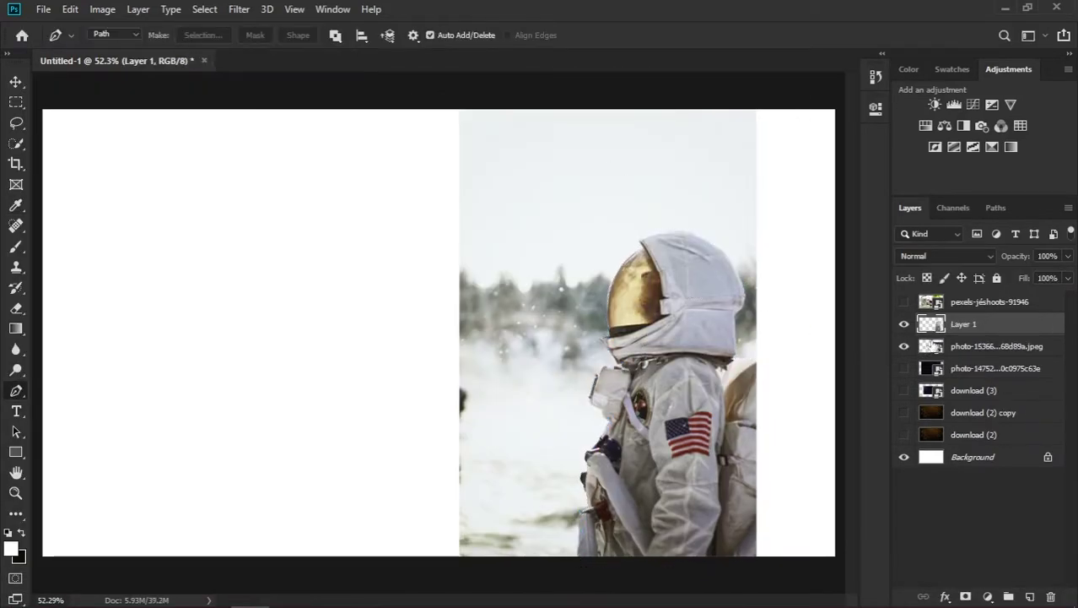
pyautogui.moveTo(694, 359); pyautogui.dragTo(772, 369)
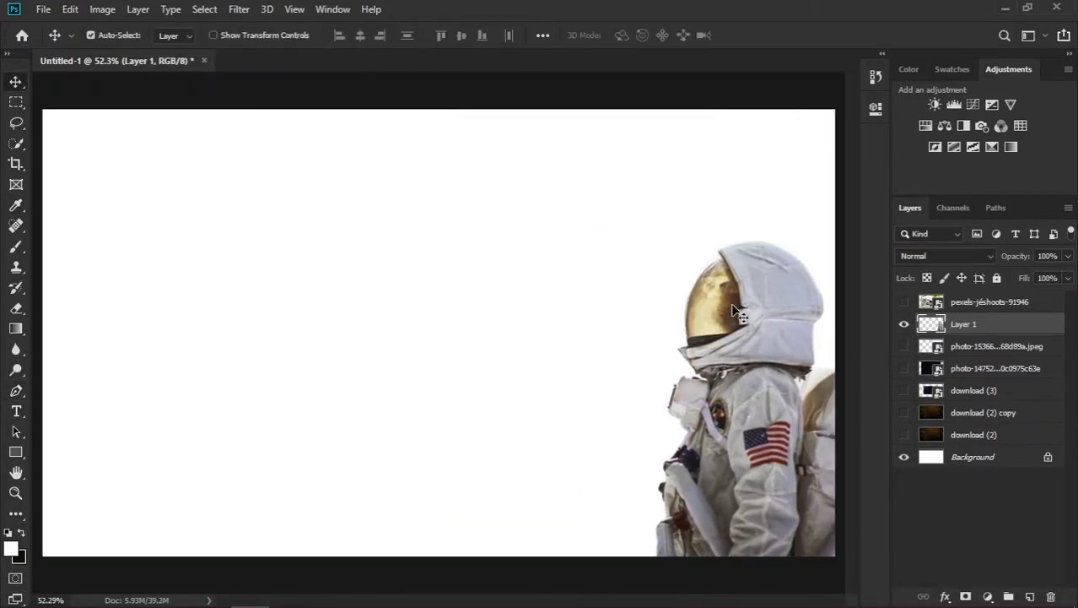
# Show the butterfly photo layer and rotate it about -72°
pyautogui.click(904, 301)
pyautogui.hotkey('ctrl', 't')
pyautogui.moveTo(847, 379)
pyautogui.mouseDown()
pyautogui.moveTo(504, 405)
pyautogui.moveTo(582, 275)
pyautogui.mouseUp()
# Commit the butterfly's rotation and start Pen-tracing the wing edge, head and antennae
pyautogui.press('Return')
pyautogui.scroll(5, 331, 431)
pyautogui.press('p')
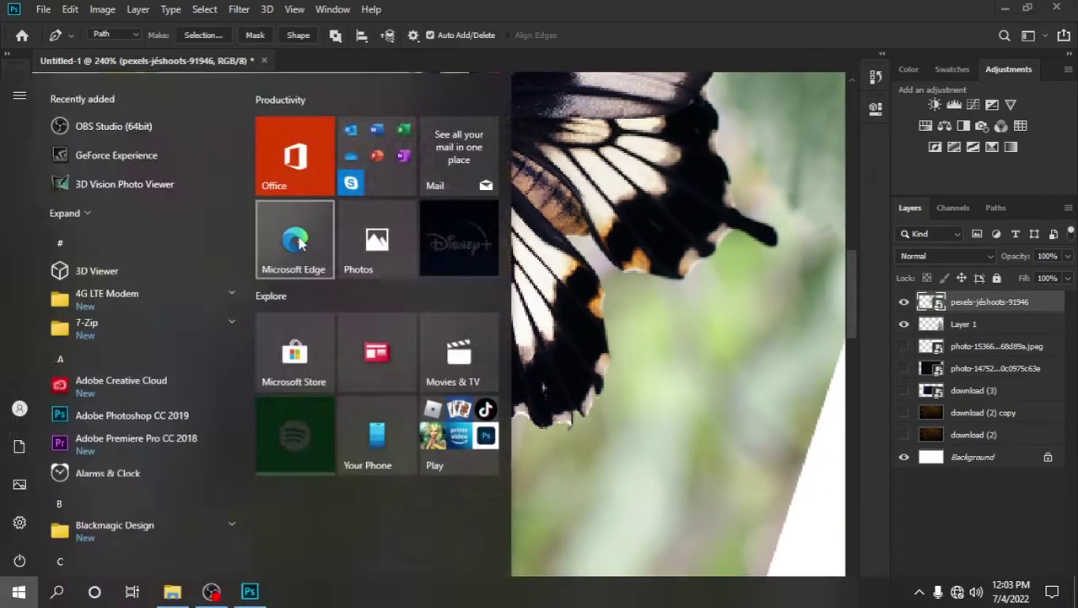
pyautogui.moveTo(332, 191); pyautogui.dragTo(343, 182)
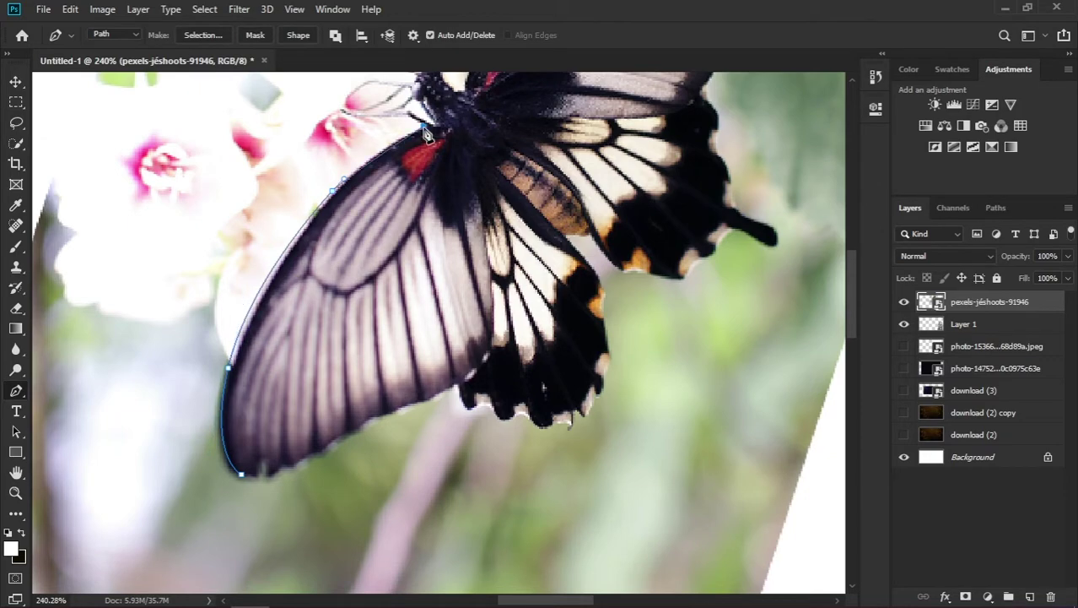
pyautogui.scroll(3, 428, 135)
pyautogui.moveTo(437, 131); pyautogui.dragTo(454, 133)
pyautogui.scroll(5, 478, 134)
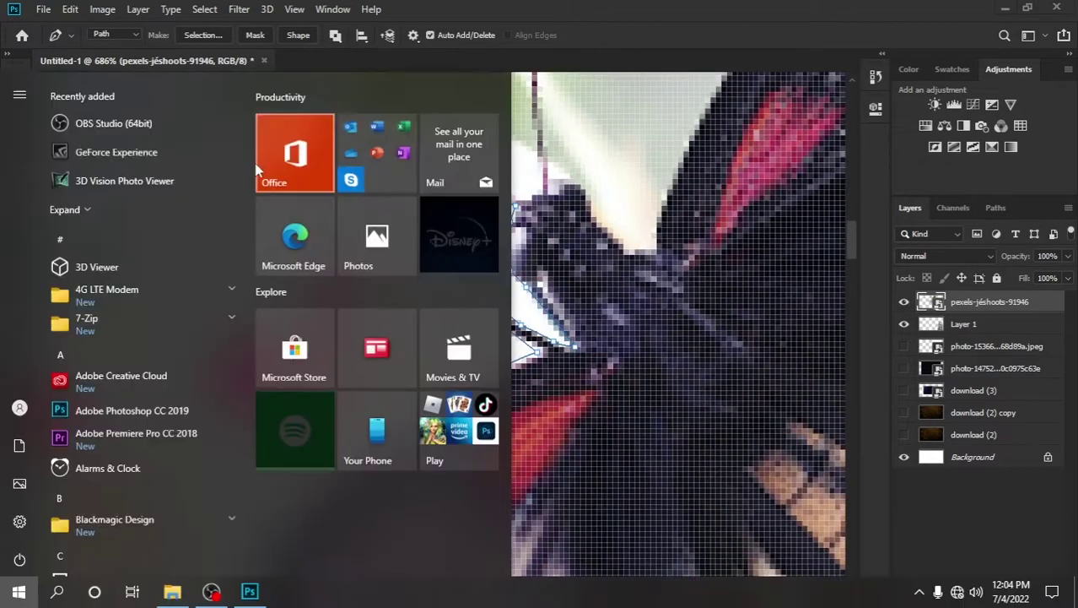
pyautogui.moveTo(245, 153); pyautogui.dragTo(262, 192)
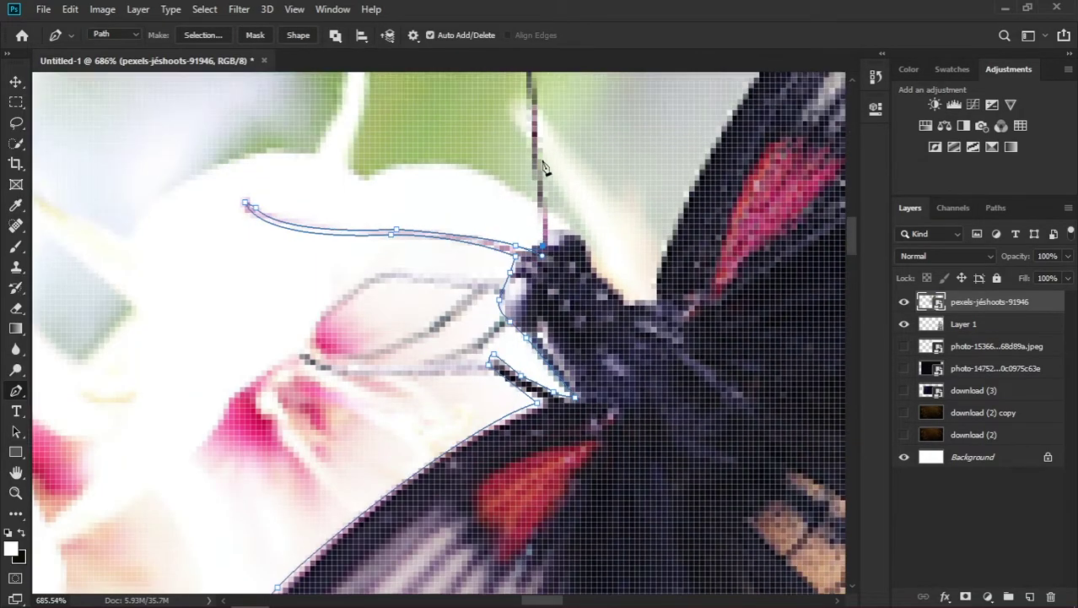
pyautogui.scroll(5, 518, 202)
pyautogui.click(528, 278)
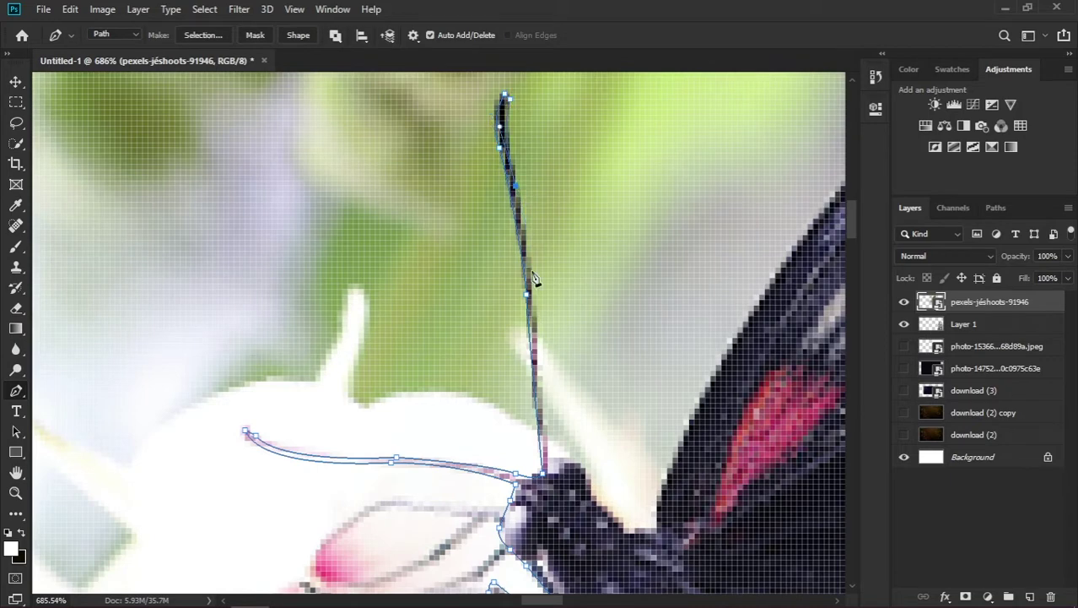
# Trace the butterfly path along the wing's outer edge and wing tip
pyautogui.hscroll(5, 657, 536)
pyautogui.click(645, 150)
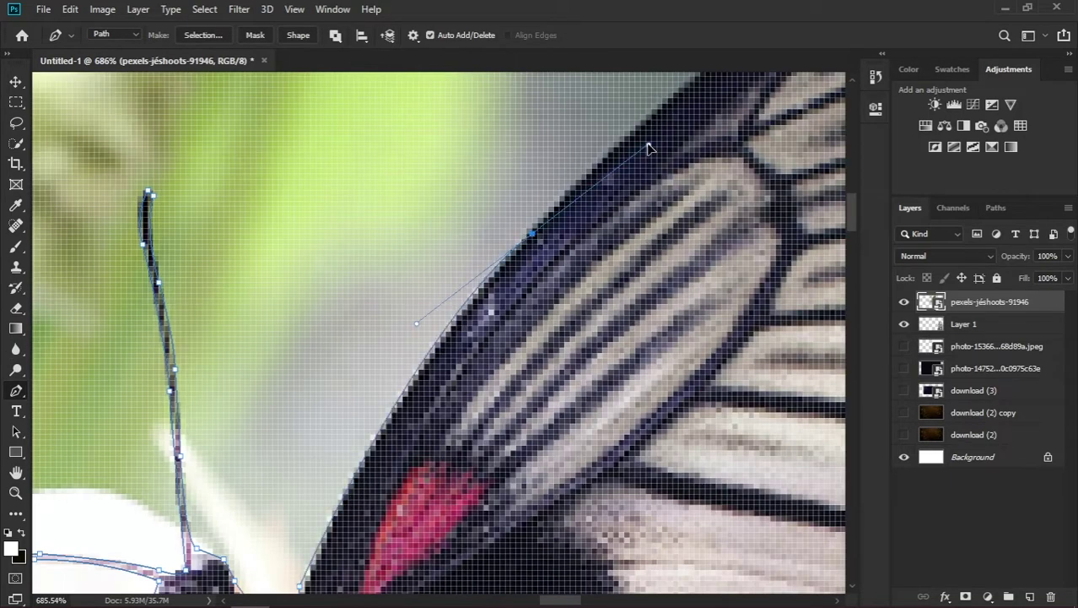
pyautogui.click(770, 116)
pyautogui.hscroll(3, 771, 116)
pyautogui.click(789, 208)
pyautogui.scroll(-1, 794, 270)
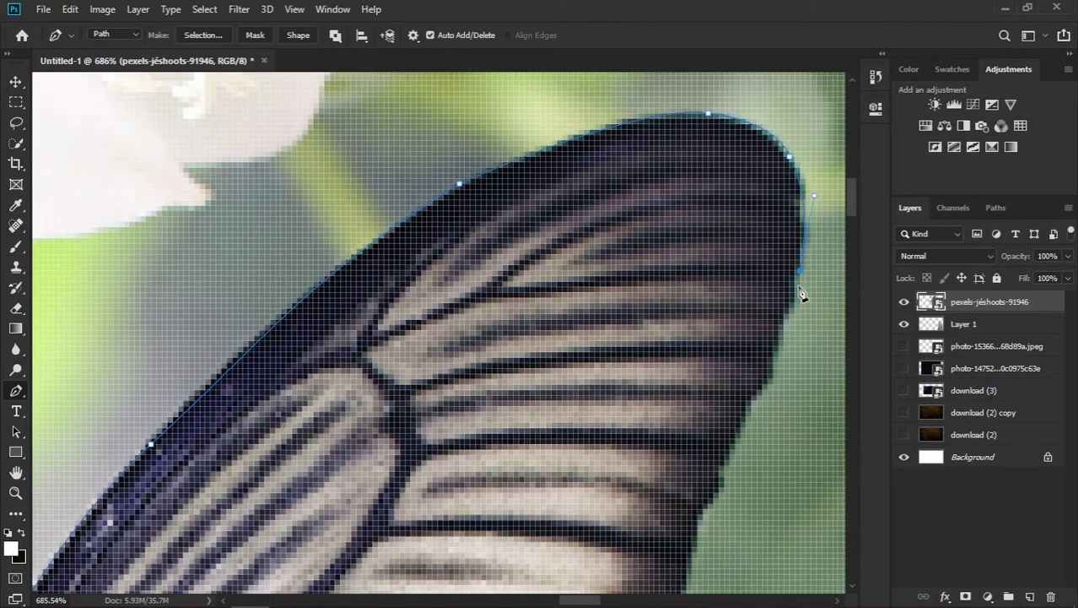
pyautogui.scroll(-3, 802, 292)
pyautogui.click(667, 301)
pyautogui.scroll(-3, 667, 301)
pyautogui.scroll(-2, 591, 337)
pyautogui.scroll(-2, 540, 388)
pyautogui.moveTo(535, 406); pyautogui.dragTo(555, 419)
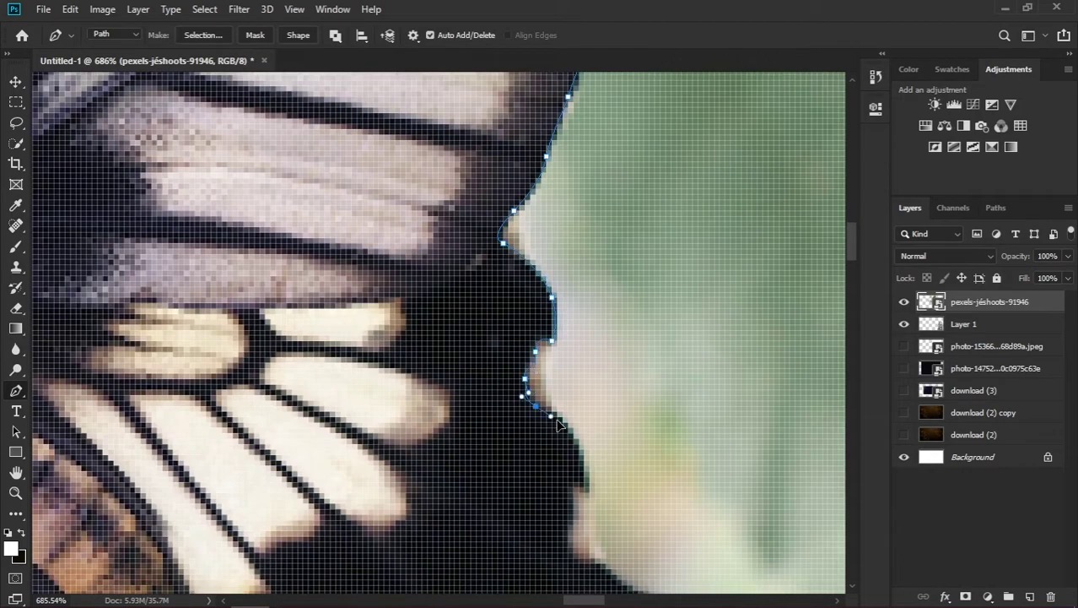
pyautogui.scroll(-5, 557, 425)
pyautogui.scroll(-3, 557, 380)
# Trace the path around the wing tail and along the lower wing edge
pyautogui.click(701, 353)
pyautogui.click(707, 390)
pyautogui.click(636, 374)
pyautogui.click(576, 351)
pyautogui.click(441, 491)
pyautogui.hscroll(-3, 441, 491)
pyautogui.click(426, 472)
pyautogui.click(359, 465)
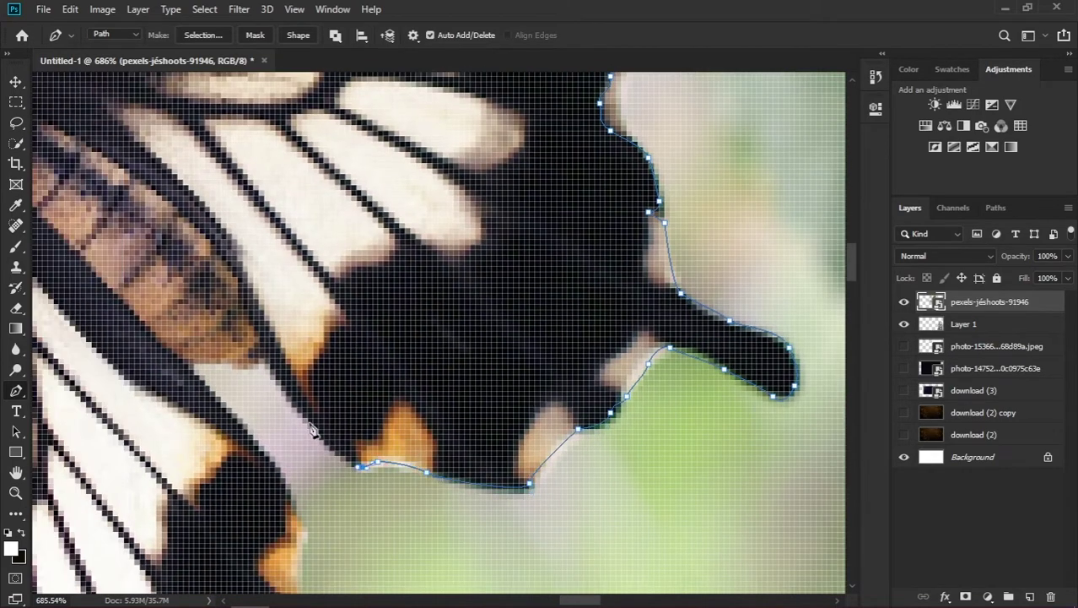
pyautogui.scroll(-5, 304, 529)
pyautogui.hscroll(-5, 380, 506)
pyautogui.click(523, 321)
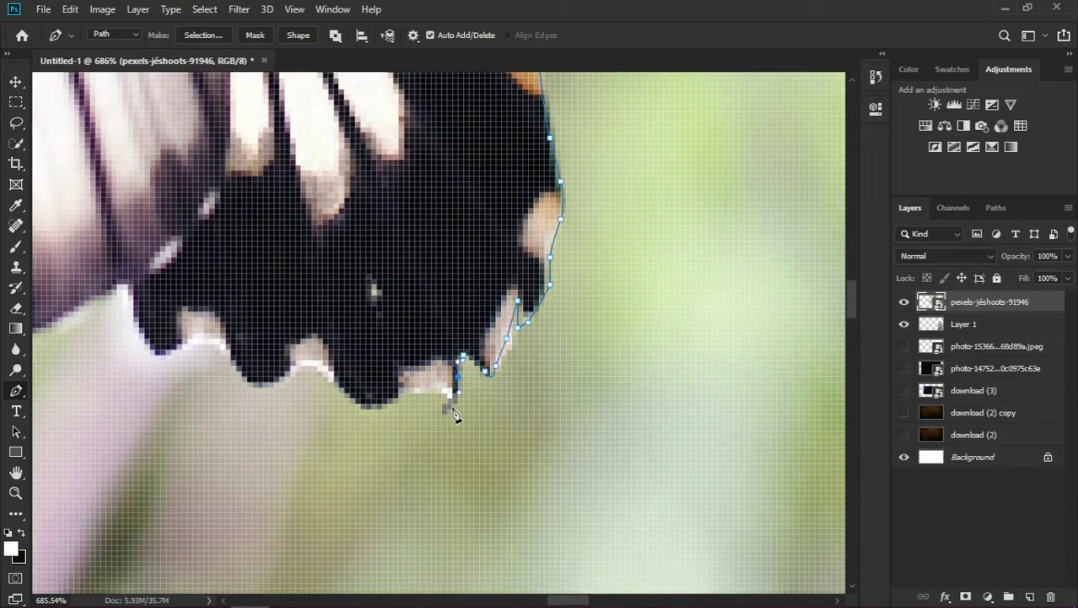
pyautogui.moveTo(192, 353)
pyautogui.mouseDown()
pyautogui.moveTo(349, 296)
pyautogui.moveTo(549, 350)
pyautogui.mouseUp()
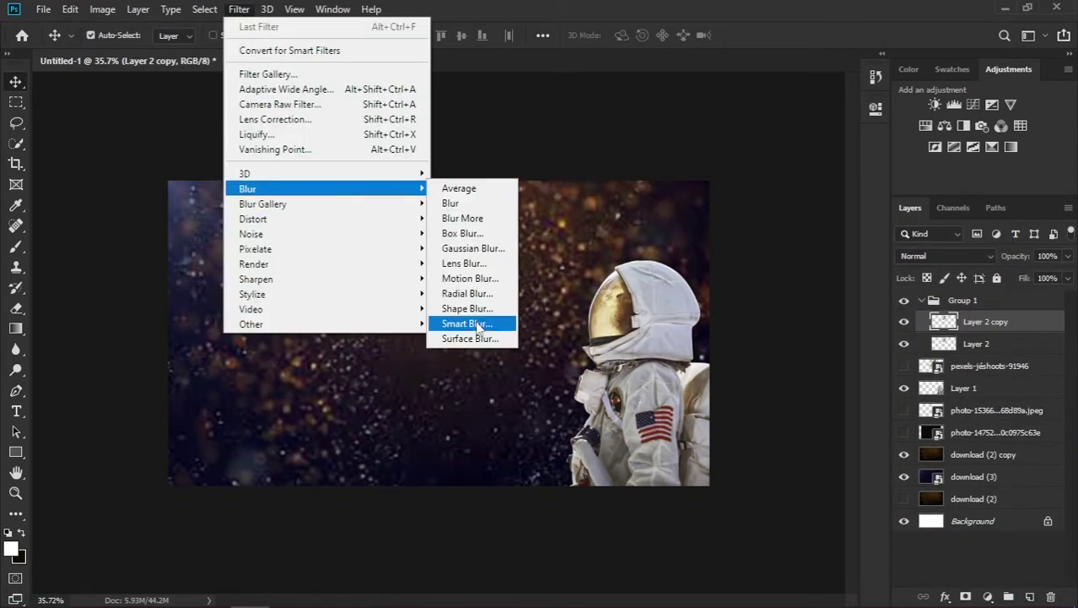
# Apply Smart Blur (Radius 8.1, Threshold 21.8) and rename Layer 2 and its copy to butterfly
pyautogui.click(479, 326)
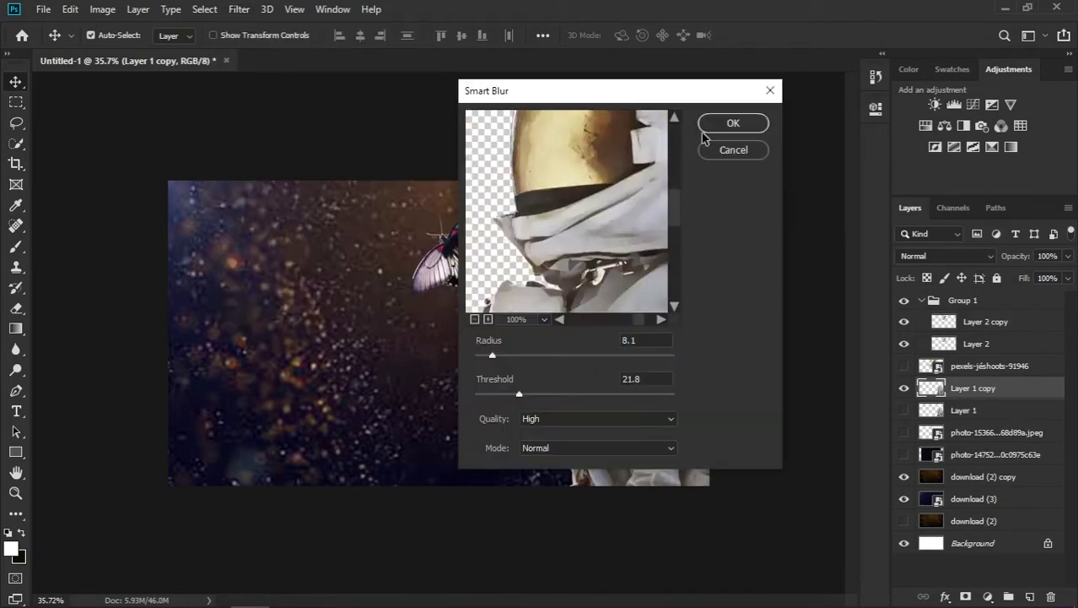
pyautogui.doubleClick(976, 343)
pyautogui.write('butterfly')
pyautogui.press('Return')
pyautogui.doubleClick(986, 321)
pyautogui.write('butterfly')
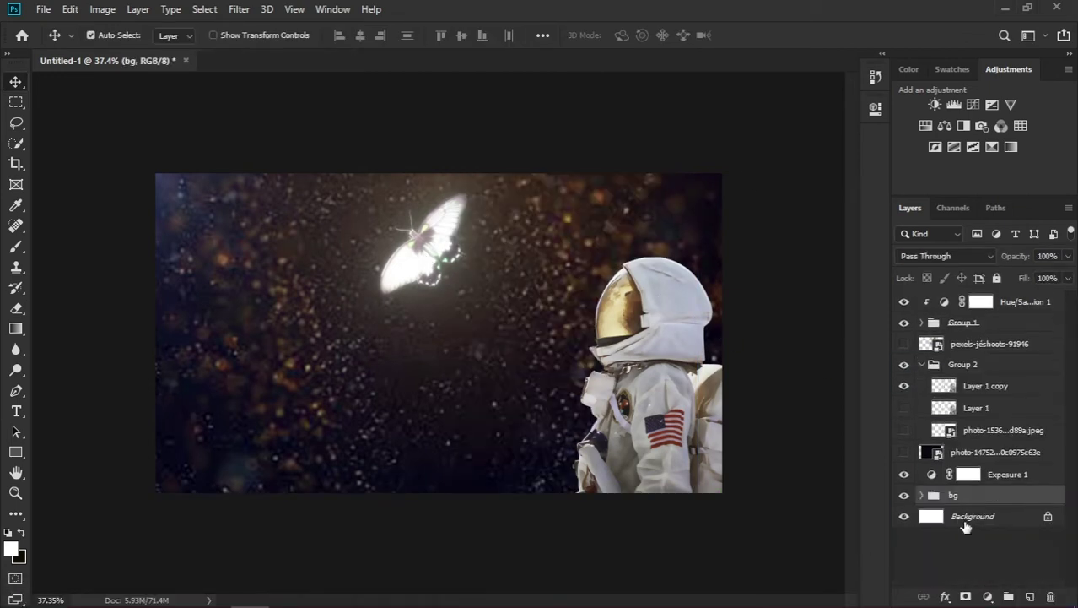
# Rename Group 2 to su and Group 1 to butterfly
pyautogui.click(922, 363)
pyautogui.doubleClick(965, 363)
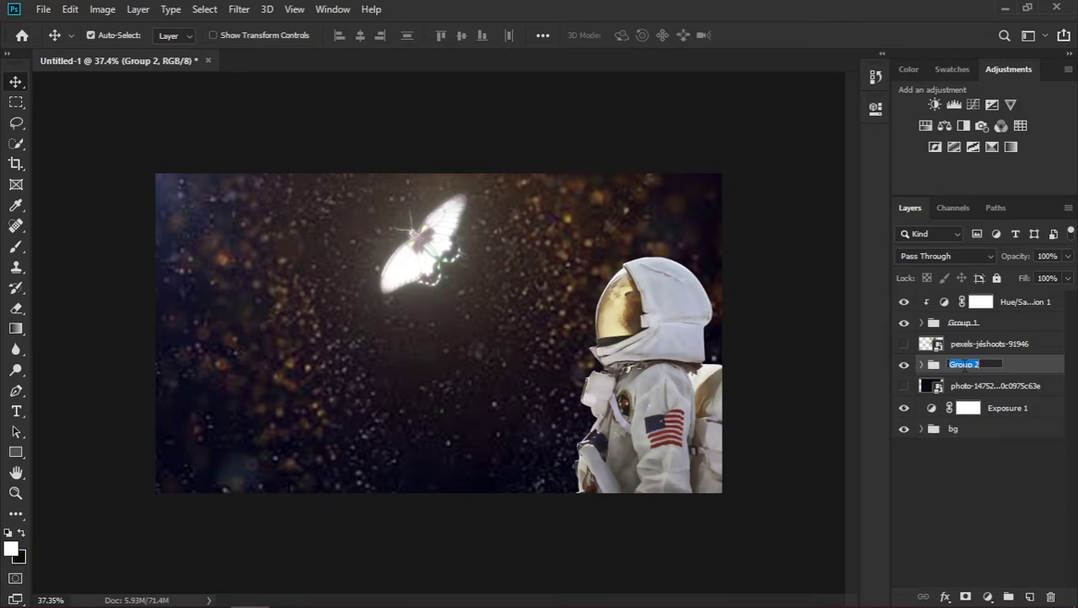
pyautogui.write('su')
pyautogui.click(981, 354)
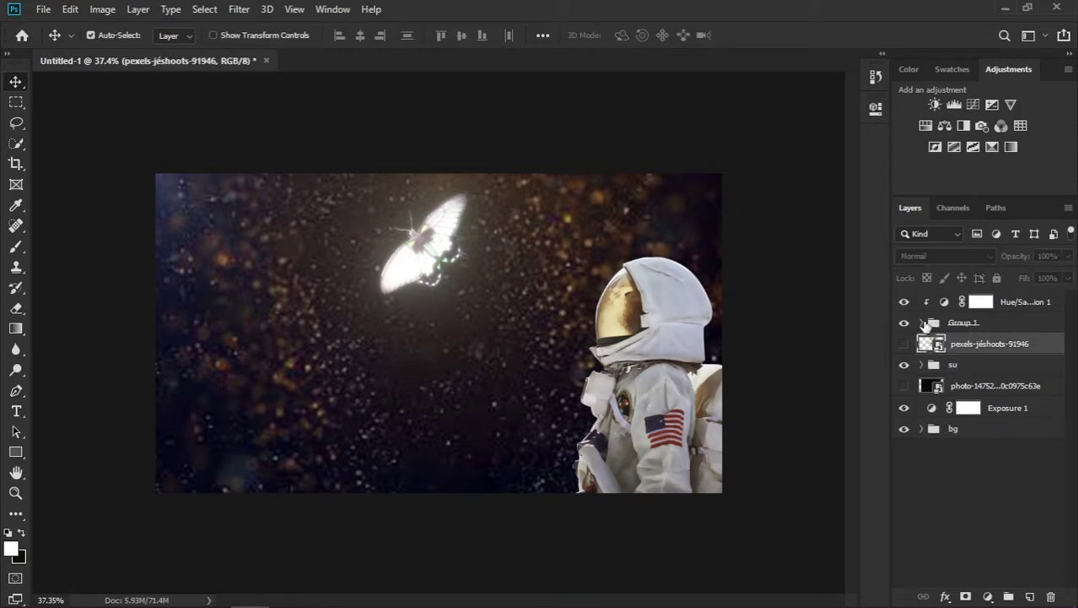
pyautogui.doubleClick(964, 323)
pyautogui.write('y')
pyautogui.press('Return')
pyautogui.click(921, 363)
pyautogui.click(962, 363)
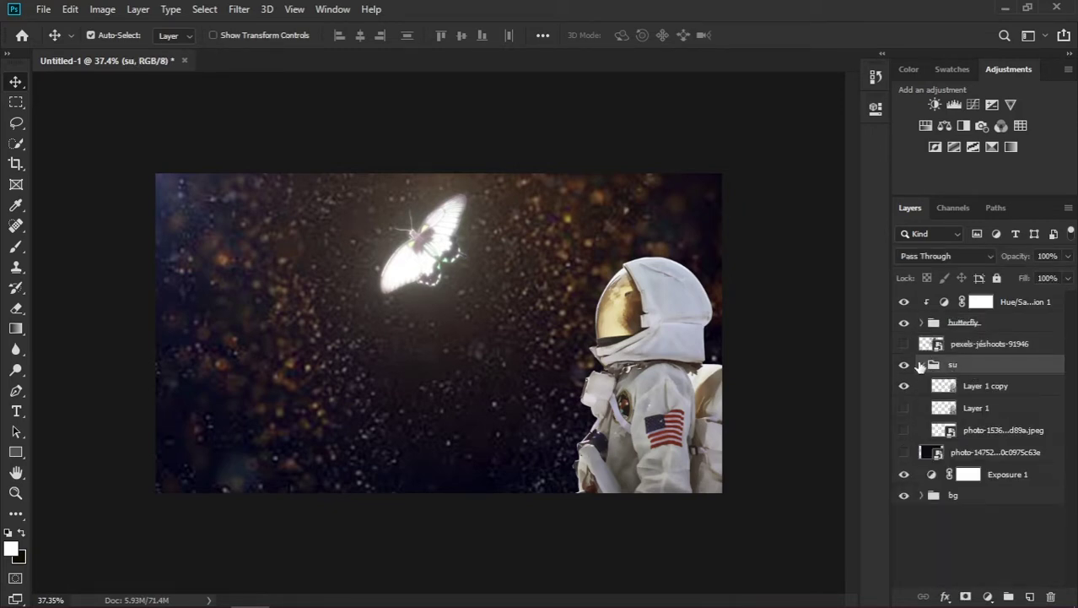
pyautogui.click(922, 364)
# Add an Exposure layer clipped to su at -2.83, with its mask inverted to black
pyautogui.click(993, 104)
pyautogui.moveTo(728, 111); pyautogui.dragTo(385, 152)
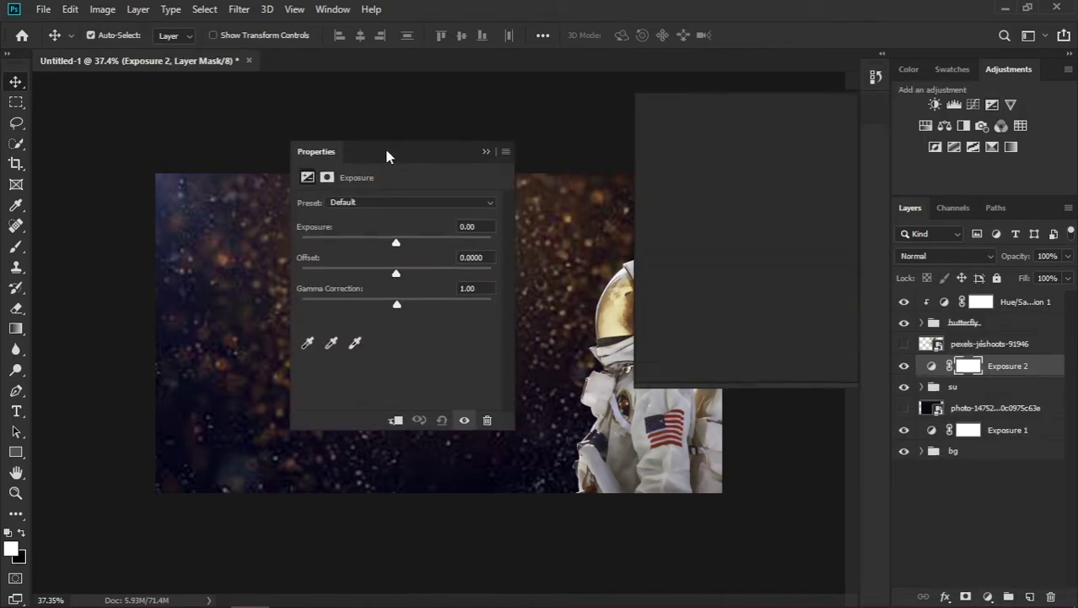
pyautogui.moveTo(396, 242)
pyautogui.mouseDown()
pyautogui.moveTo(409, 243)
pyautogui.moveTo(368, 243)
pyautogui.mouseUp()
pyautogui.moveTo(409, 136); pyautogui.dragTo(235, 178)
pyautogui.click(219, 461)
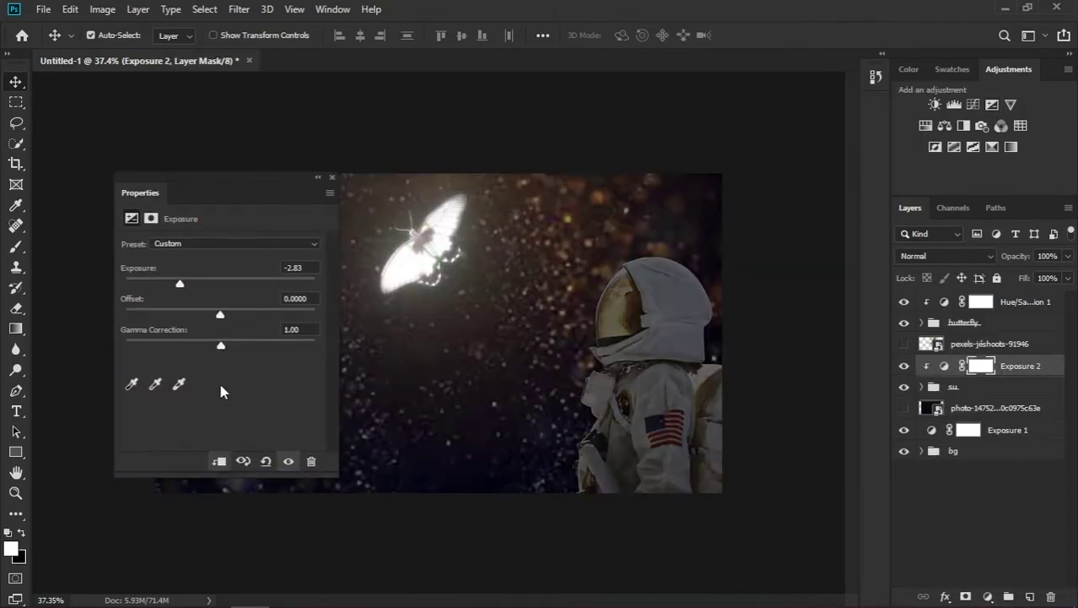
pyautogui.moveTo(193, 283); pyautogui.dragTo(154, 283)
pyautogui.moveTo(305, 192); pyautogui.dragTo(878, 109)
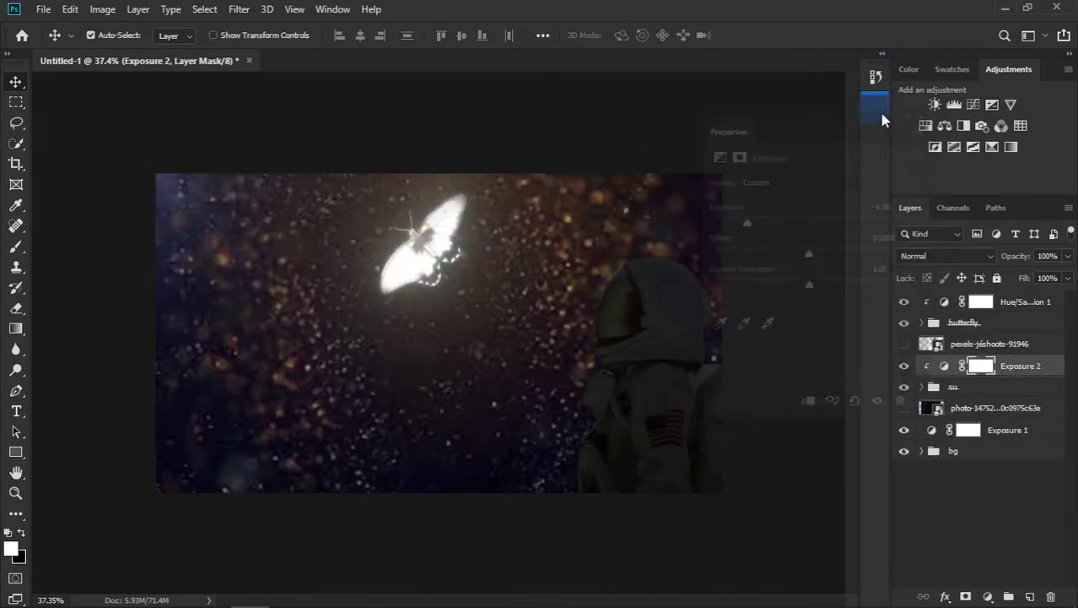
pyautogui.hotkey('ctrl', 'i')
# Invert the Exposure 2 mask back to white and brush along the helmet's upper-left edge
pyautogui.press('b')
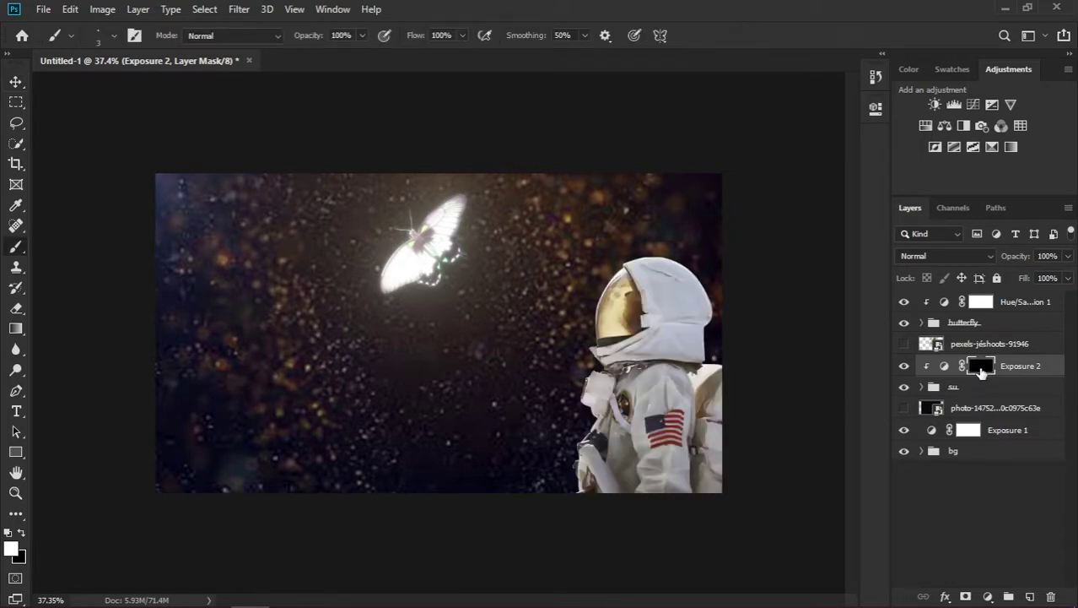
pyautogui.hotkey('ctrl', 'i')
pyautogui.scroll(3, 591, 296)
pyautogui.scroll(2, 742, 253)
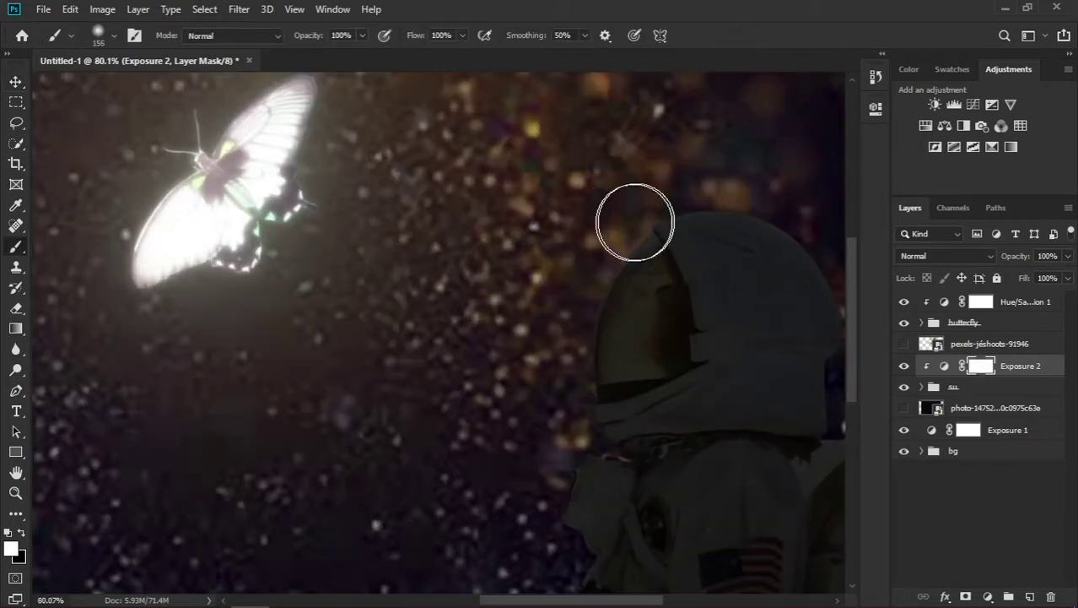
pyautogui.press('x')
pyautogui.moveTo(635, 221); pyautogui.dragTo(585, 281)
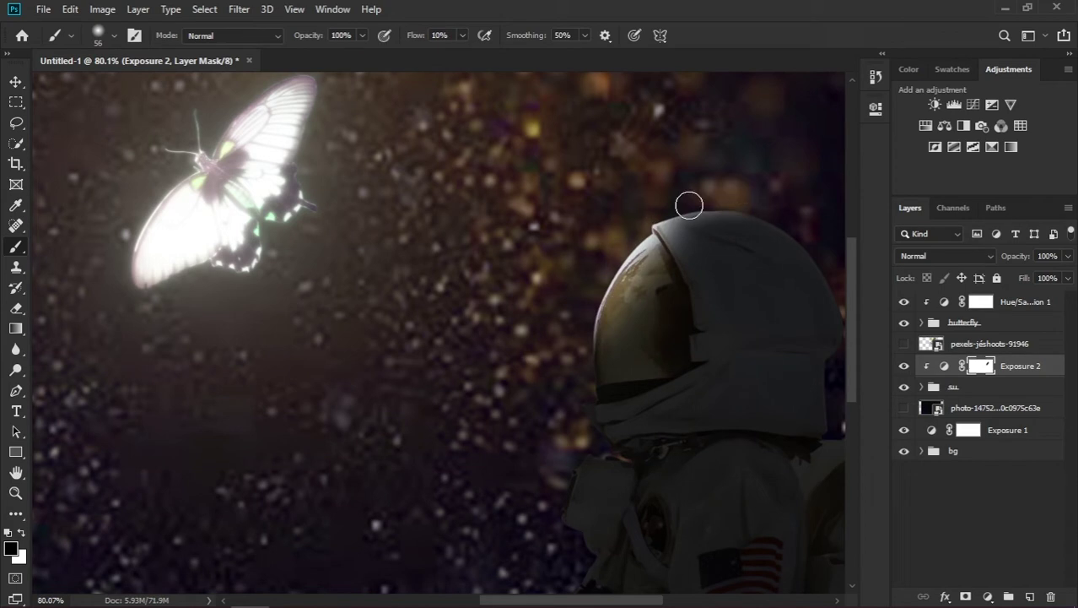
pyautogui.press('x')
pyautogui.moveTo(628, 308); pyautogui.dragTo(705, 254)
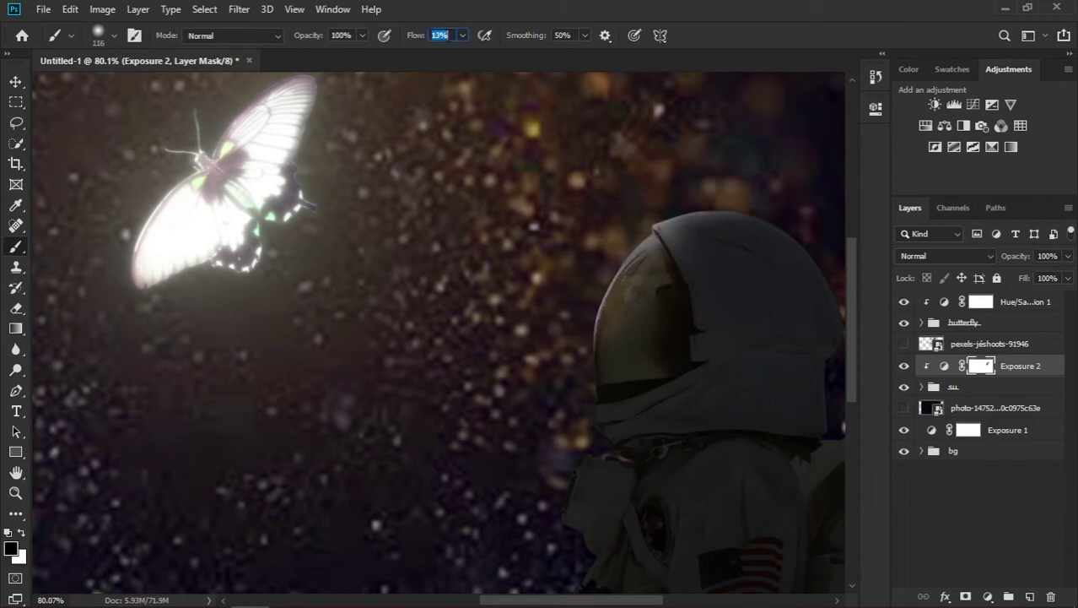
# Turn brush smoothing off, paint the visor rim on the mask, and add an Exposure 3 layer
pyautogui.scroll(2, 639, 216)
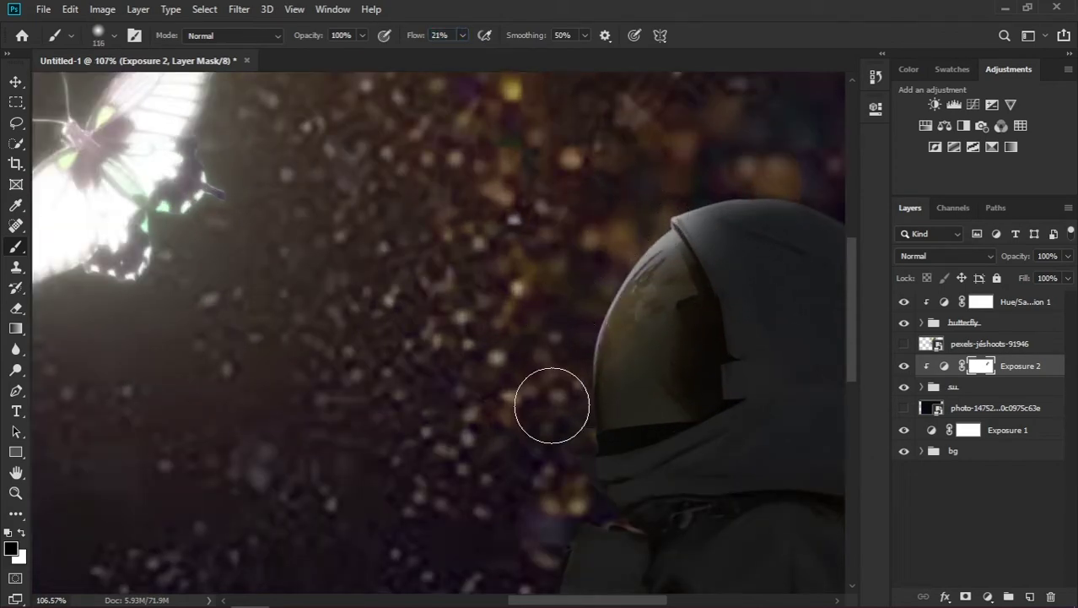
pyautogui.hscroll(3, 552, 405)
pyautogui.scroll(3, 385, 253)
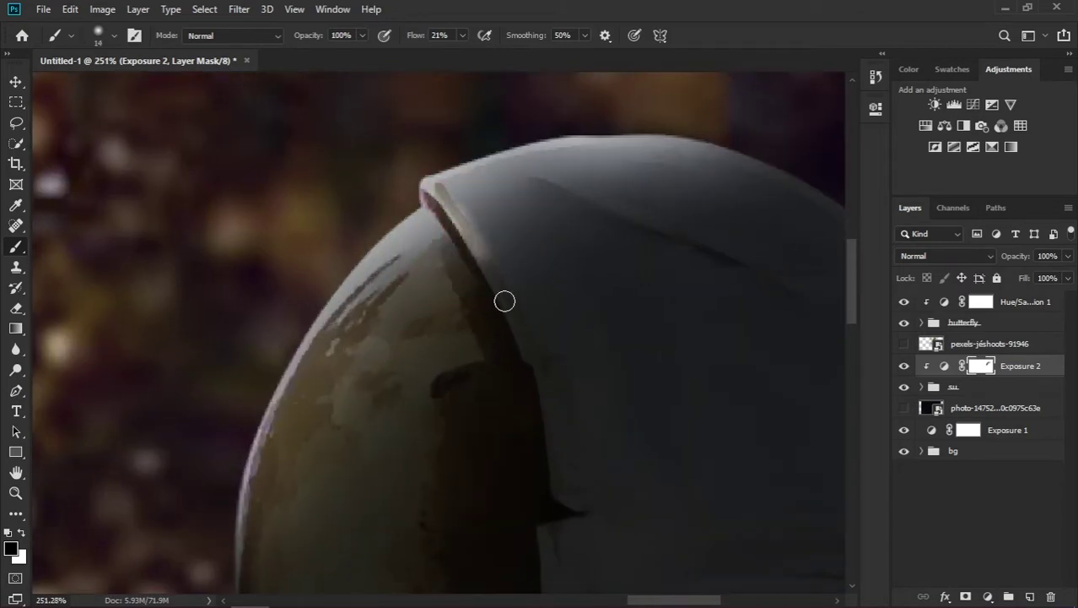
pyautogui.moveTo(564, 56); pyautogui.dragTo(544, 56)
pyautogui.scroll(-2, 545, 403)
pyautogui.press('x')
pyautogui.press(']')
pyautogui.press(']')
pyautogui.press(']')
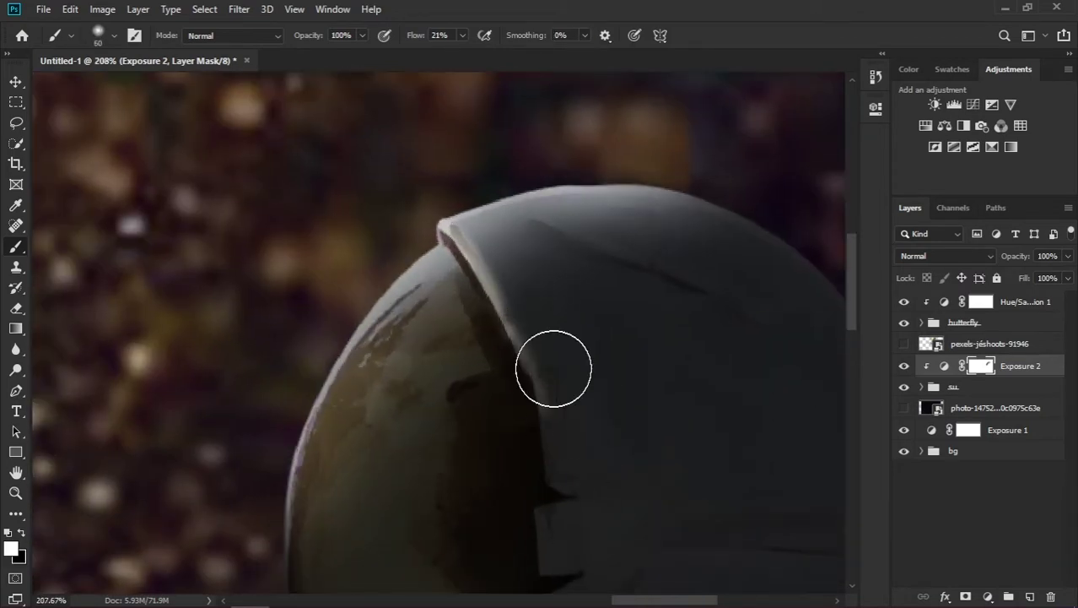
pyautogui.press(']')
pyautogui.press(']')
pyautogui.scroll(-3, 554, 315)
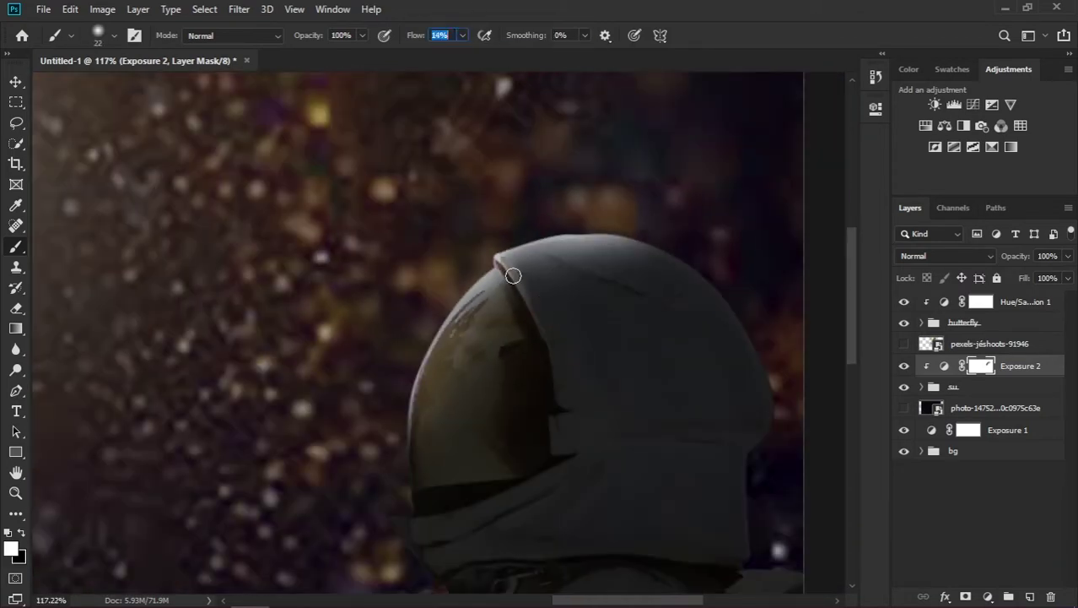
pyautogui.scroll(3, 540, 337)
pyautogui.moveTo(513, 277); pyautogui.dragTo(521, 296)
pyautogui.keyDown('alt'); pyautogui.rightClick(583, 354); pyautogui.keyUp('alt')
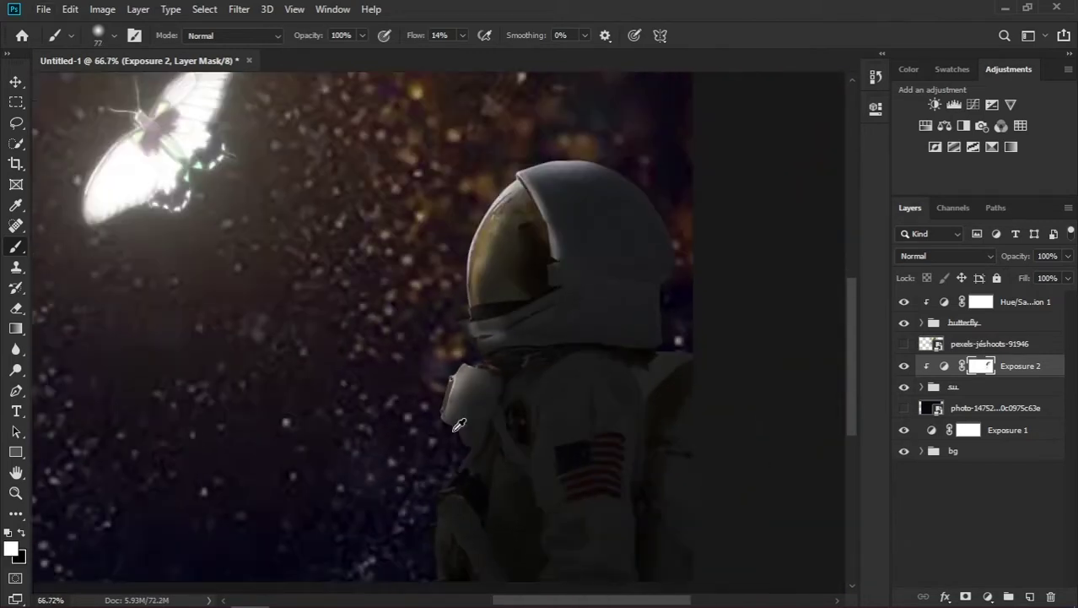
pyautogui.press('x')
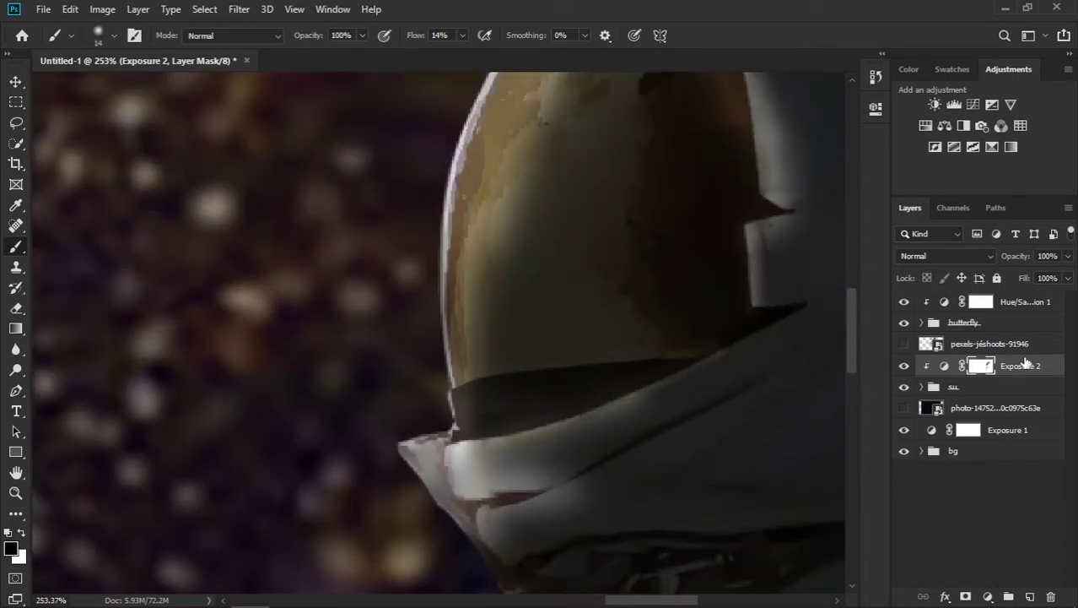
pyautogui.click(993, 104)
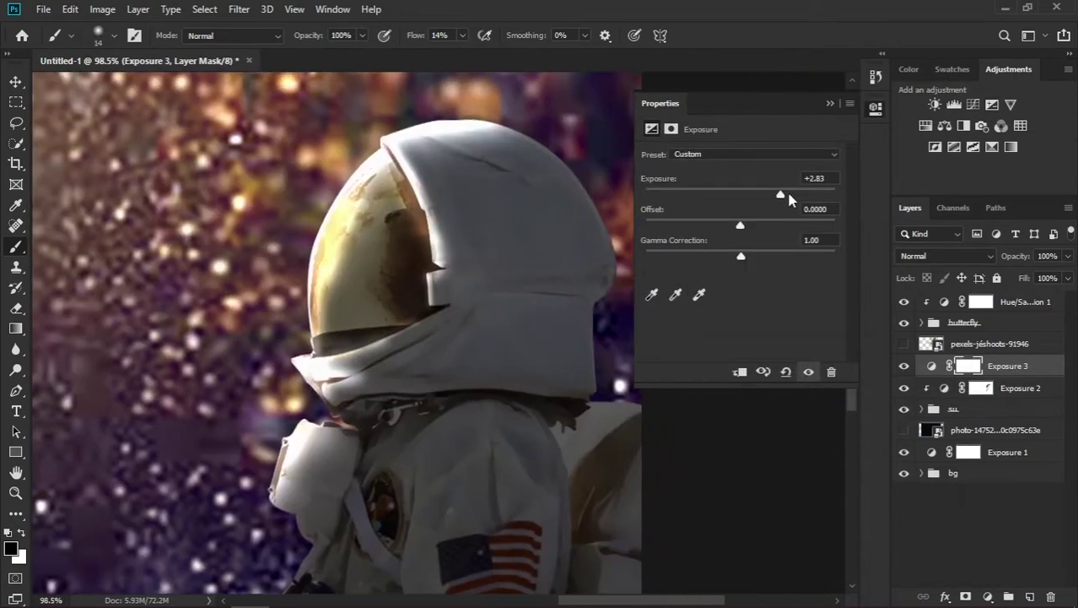
# Raise Exposure 3's exposure, clip it to the layer below, and invert its mask to black
pyautogui.moveTo(742, 198); pyautogui.dragTo(799, 195)
pyautogui.click(830, 103)
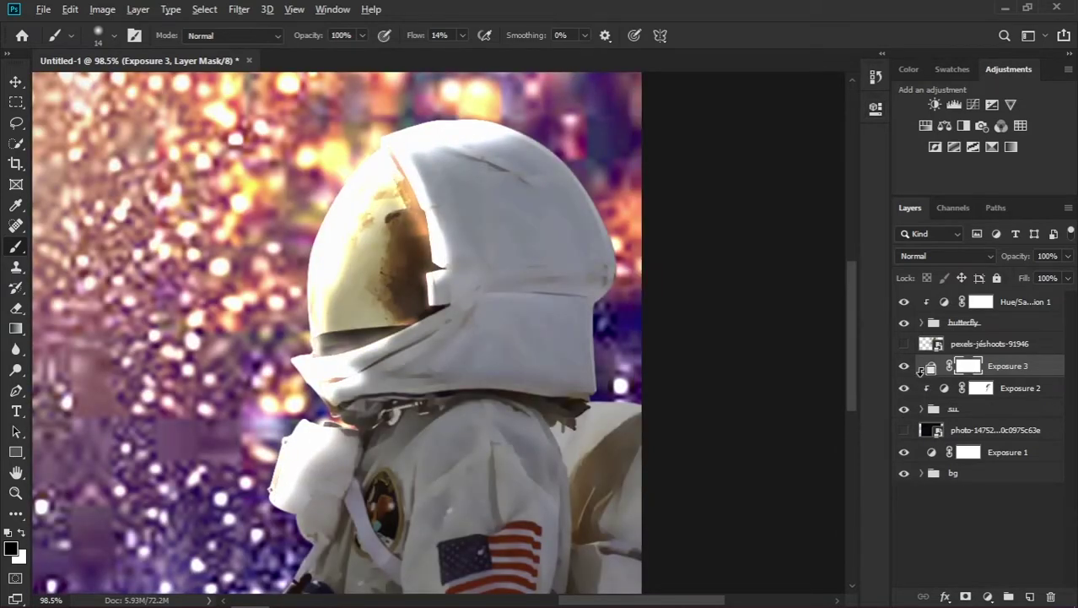
pyautogui.keyDown('alt'); pyautogui.click(921, 371); pyautogui.keyUp('alt')
pyautogui.hotkey('ctrl', 'i')
# With a larger brush, paint the Exposure 3 mask around the helmet collar
pyautogui.scroll(3, 313, 253)
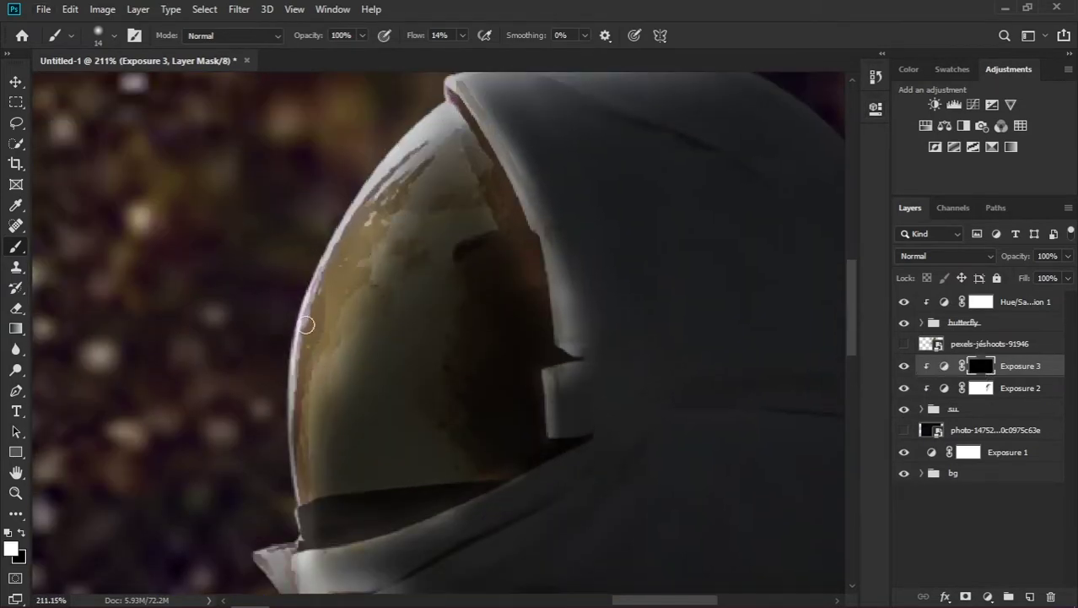
pyautogui.scroll(-2, 291, 435)
pyautogui.scroll(3, 353, 410)
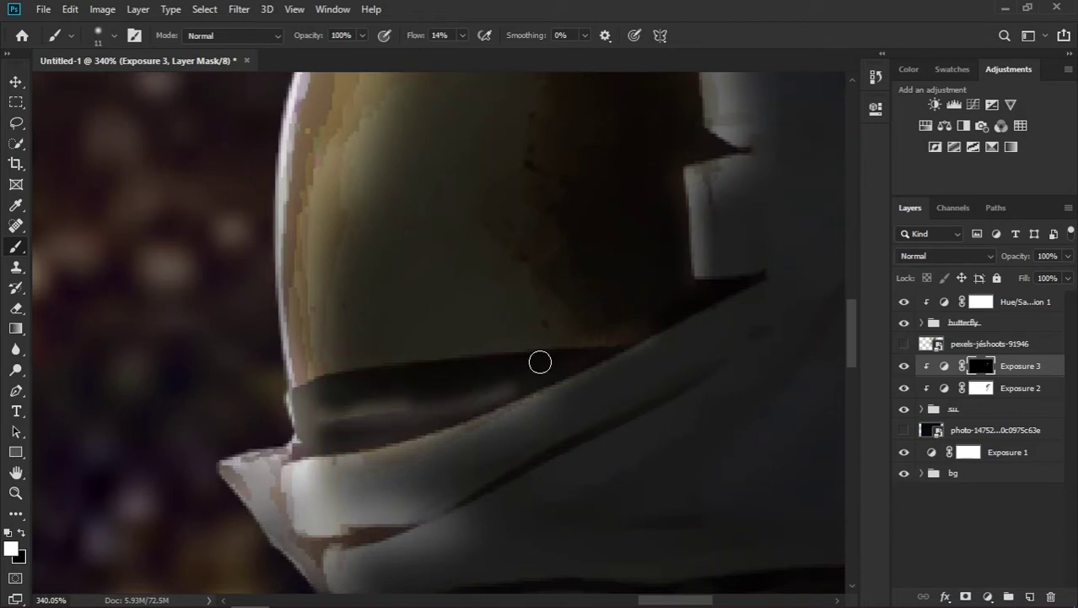
pyautogui.scroll(-2, 644, 338)
pyautogui.scroll(-3, 562, 361)
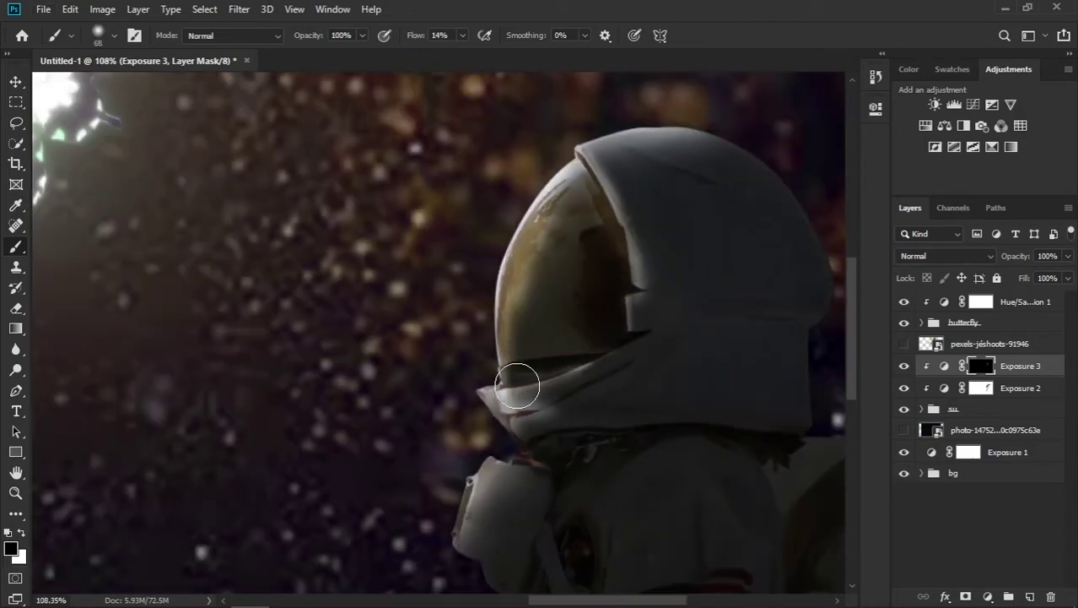
pyautogui.scroll(2, 606, 327)
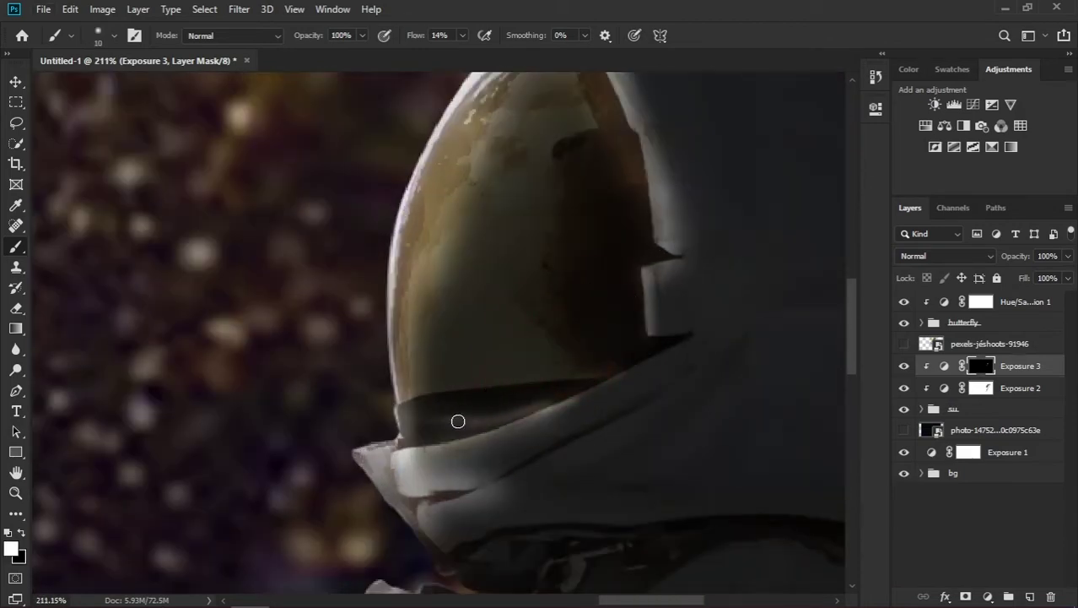
pyautogui.scroll(2, 591, 389)
pyautogui.press('x')
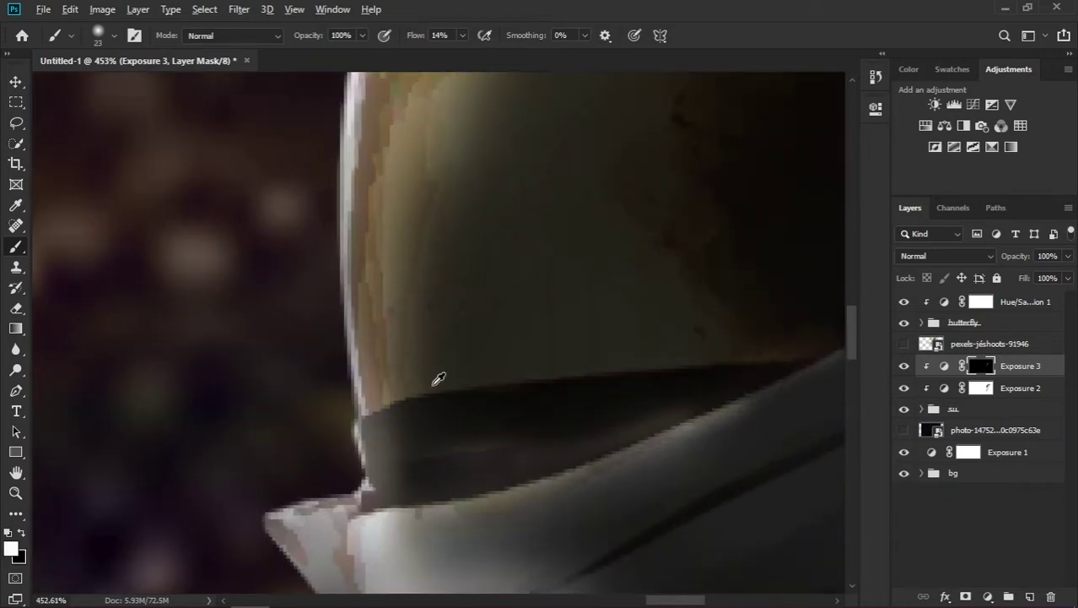
pyautogui.scroll(-1, 646, 373)
pyautogui.press('x')
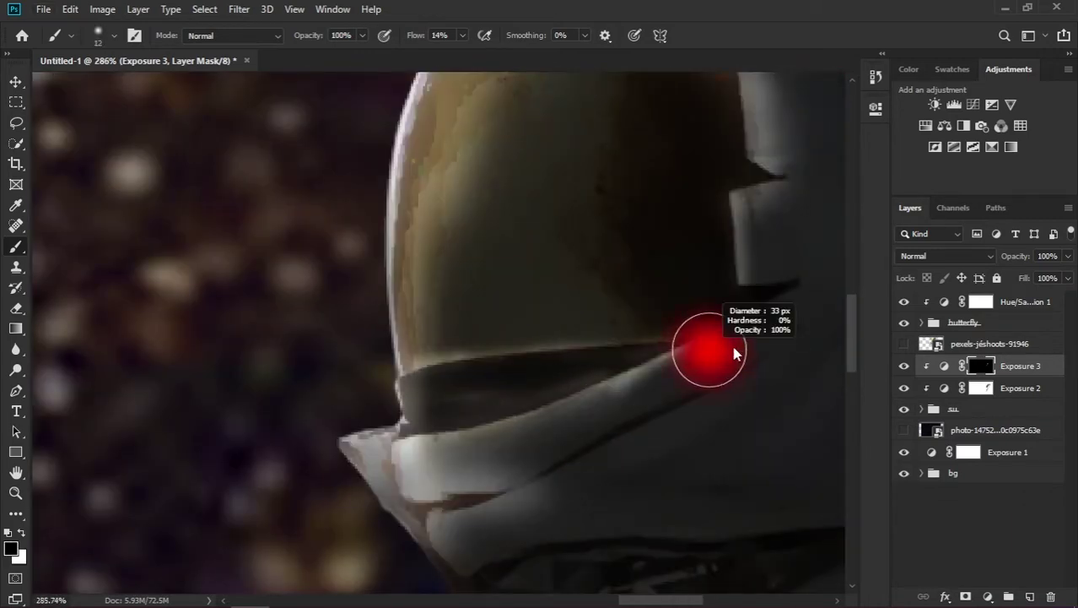
pyautogui.moveTo(675, 371); pyautogui.dragTo(595, 426)
pyautogui.moveTo(405, 458); pyautogui.dragTo(494, 489)
pyautogui.scroll(-3, 544, 448)
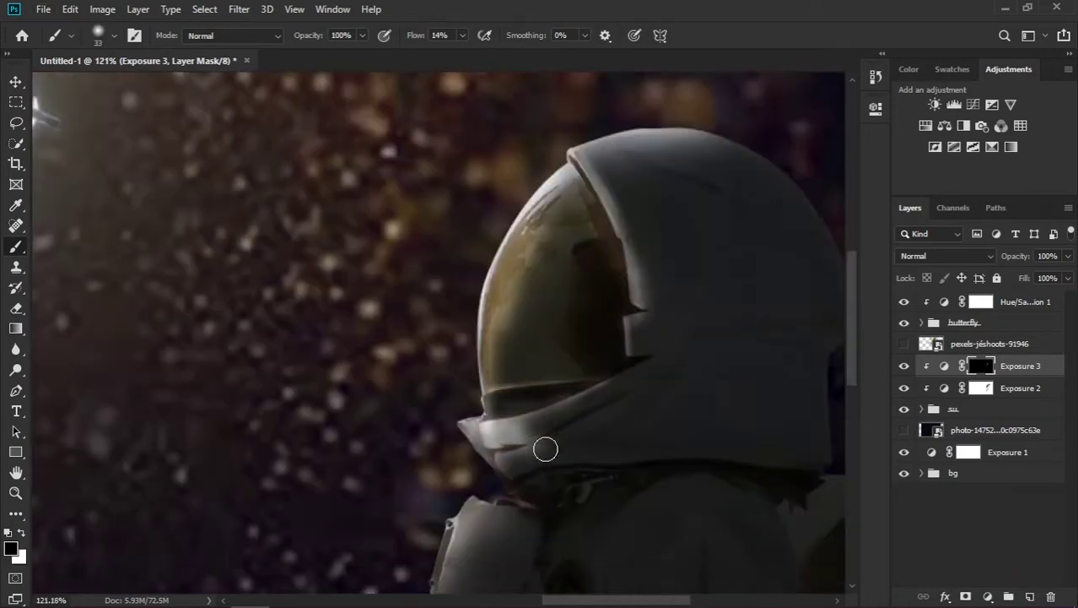
pyautogui.scroll(3, 503, 378)
pyautogui.moveTo(503, 378); pyautogui.dragTo(575, 428)
pyautogui.scroll(2, 575, 428)
pyautogui.scroll(-3, 409, 482)
# Paint the mask in white to brighten the helmet edge and the visor area
pyautogui.press('x')
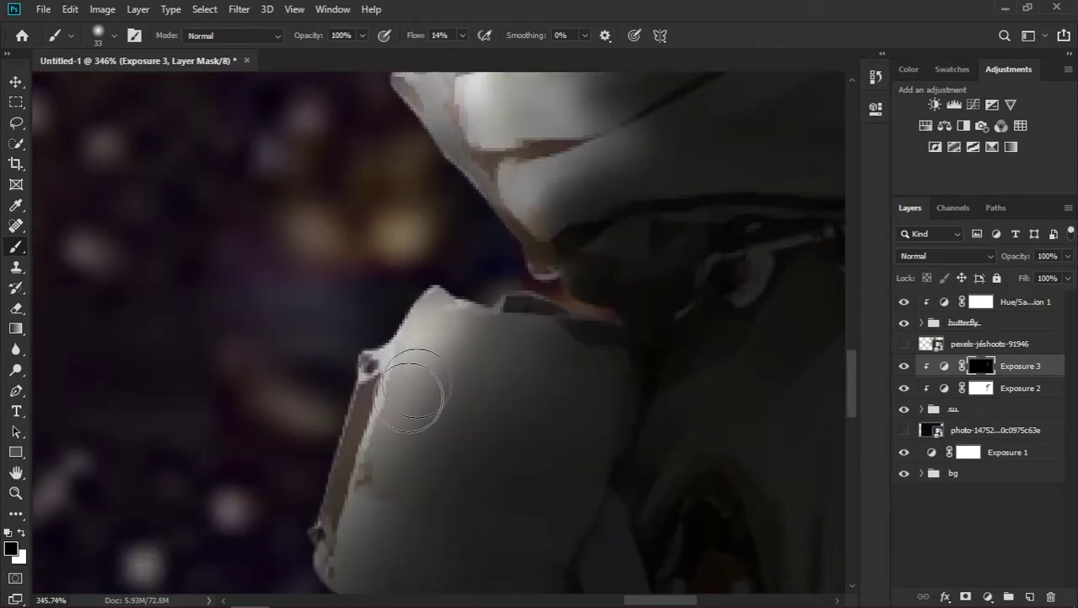
pyautogui.scroll(-1, 421, 313)
pyautogui.press('[')
pyautogui.press('[')
pyautogui.press('[')
pyautogui.press('x')
pyautogui.moveTo(336, 434); pyautogui.dragTo(368, 346)
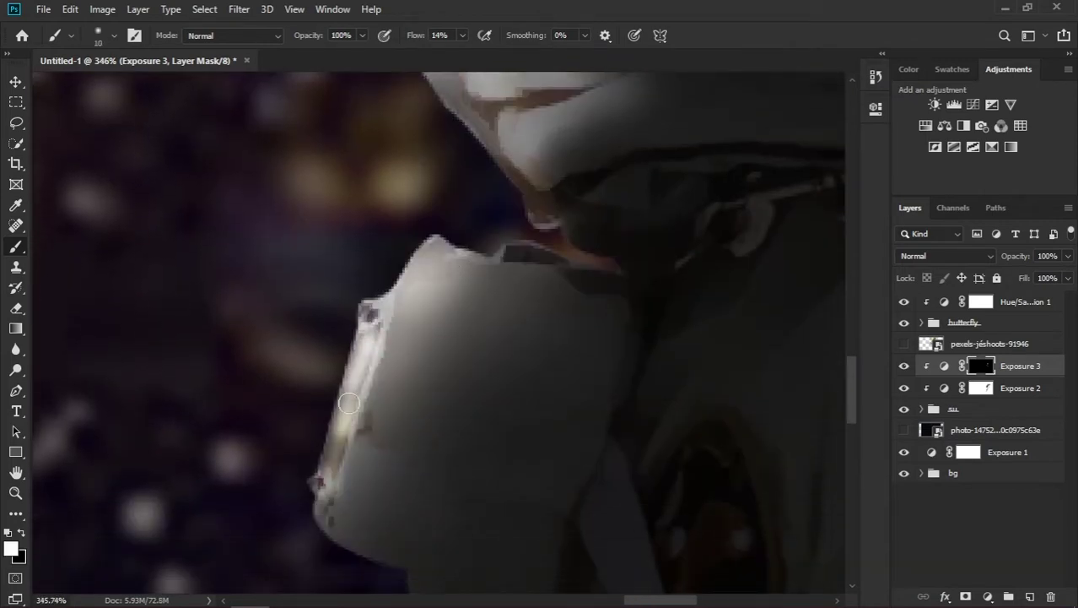
pyautogui.moveTo(325, 505); pyautogui.dragTo(337, 506)
pyautogui.press('x')
pyautogui.scroll(-3, 440, 392)
pyautogui.scroll(-5, 449, 463)
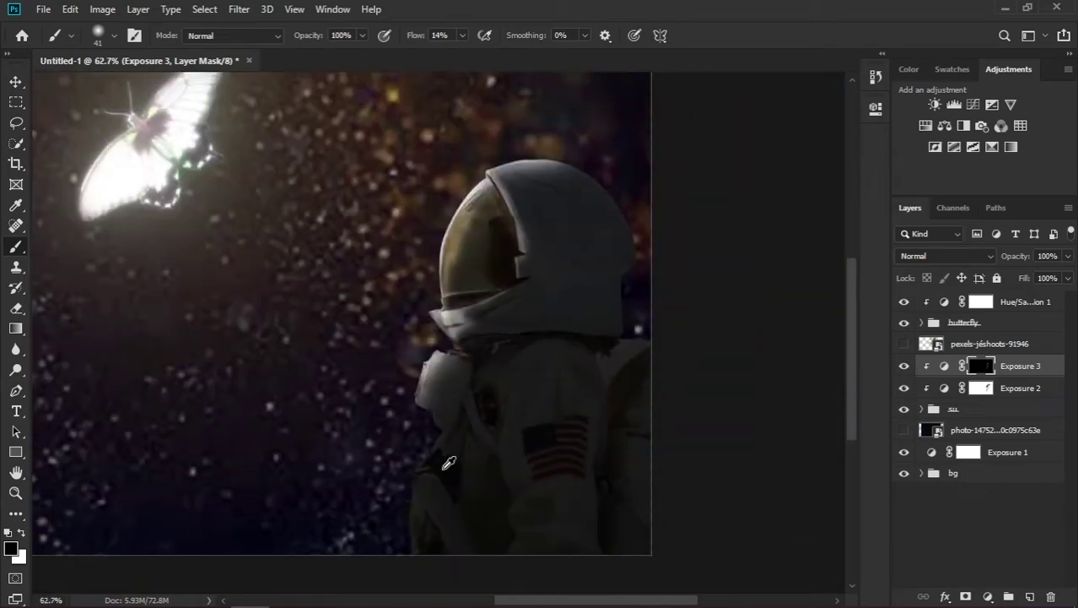
pyautogui.scroll(5, 470, 257)
pyautogui.moveTo(472, 221); pyautogui.dragTo(498, 221)
pyautogui.press('x')
pyautogui.moveTo(398, 313); pyautogui.dragTo(601, 313)
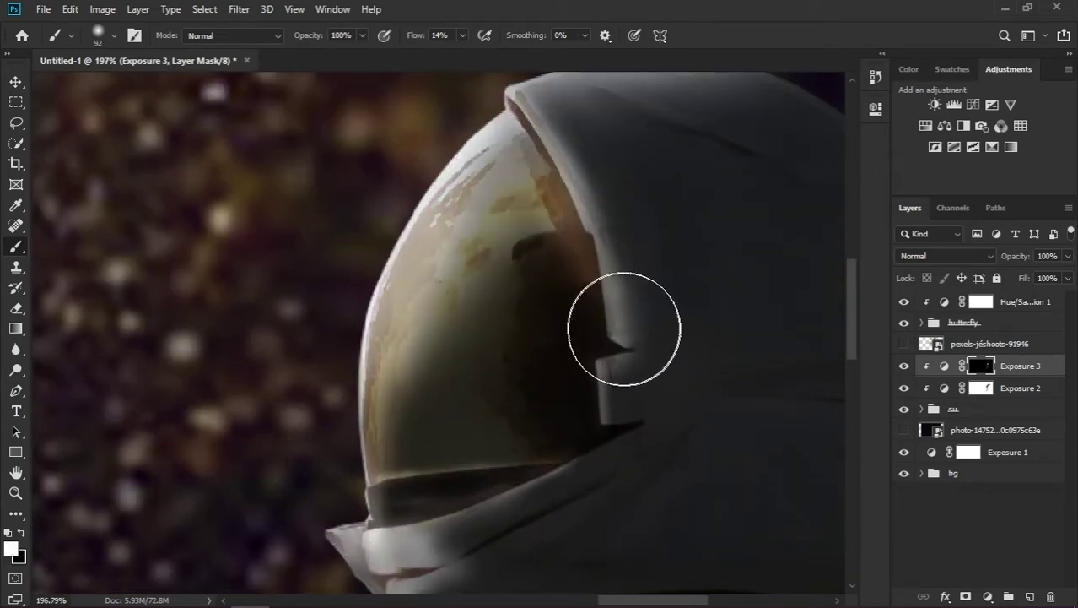
pyautogui.press('x')
pyautogui.scroll(-3, 445, 457)
pyautogui.scroll(-2, 445, 458)
pyautogui.scroll(4, 457, 518)
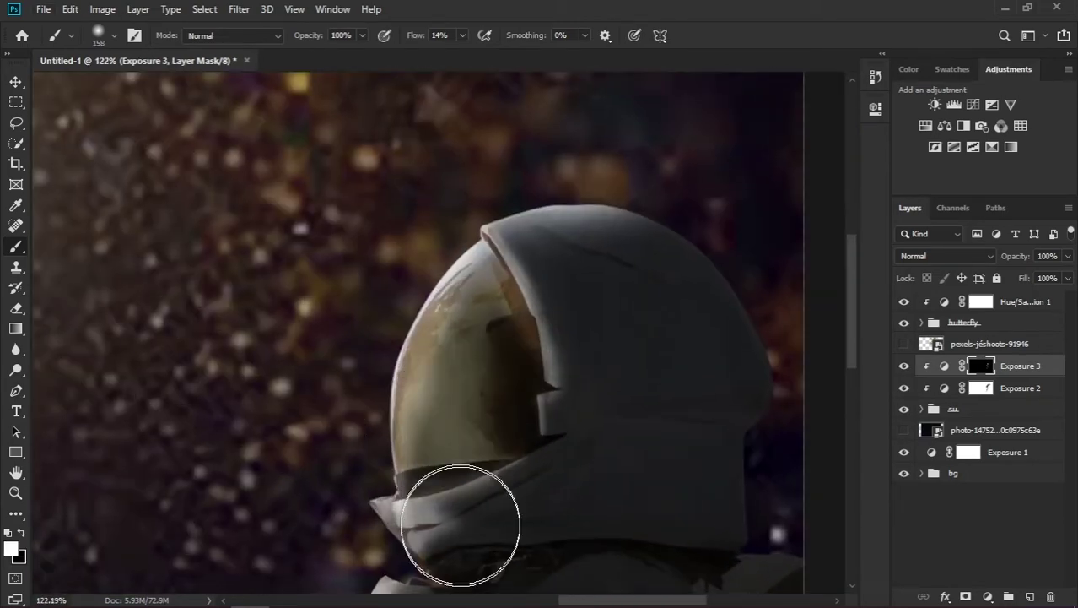
pyautogui.scroll(-3, 497, 358)
pyautogui.scroll(3, 446, 373)
# Brush over the helmet on the Exposure 3 mask with a roughly 123 px brush
pyautogui.press('x')
pyautogui.scroll(2, 473, 405)
pyautogui.moveTo(540, 423); pyautogui.dragTo(505, 423)
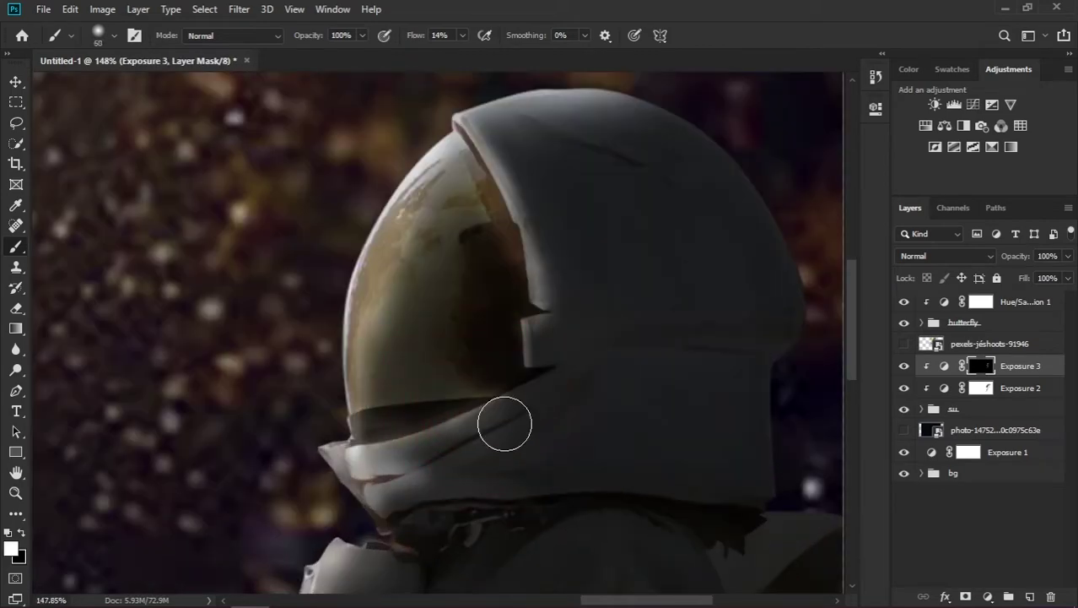
pyautogui.scroll(-3, 524, 396)
pyautogui.scroll(2, 591, 455)
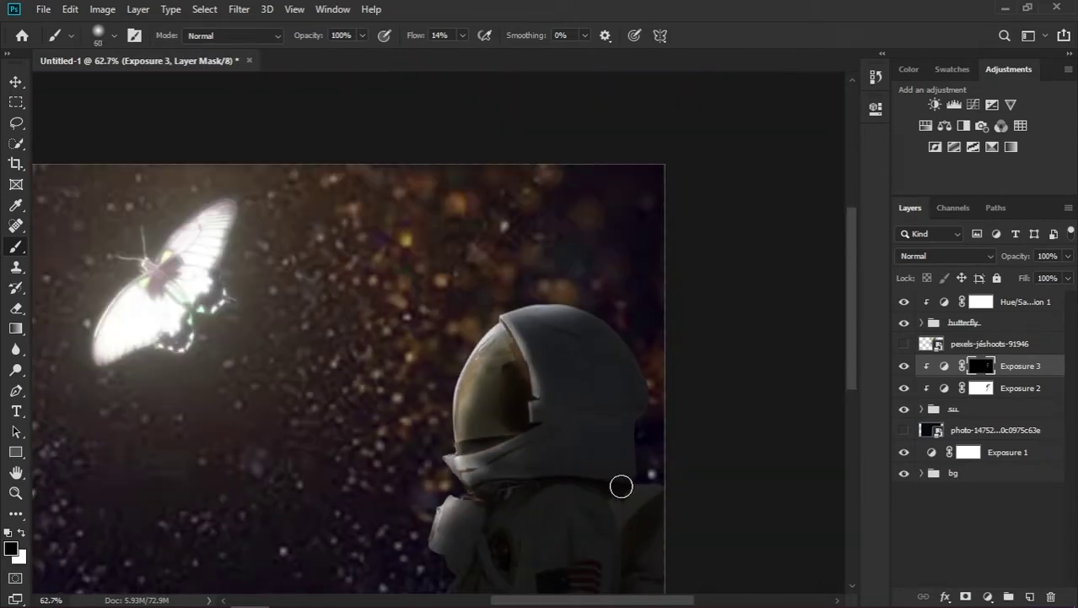
pyautogui.press('x')
pyautogui.moveTo(536, 318); pyautogui.dragTo(555, 322)
pyautogui.scroll(3, 510, 241)
pyautogui.scroll(-3, 716, 368)
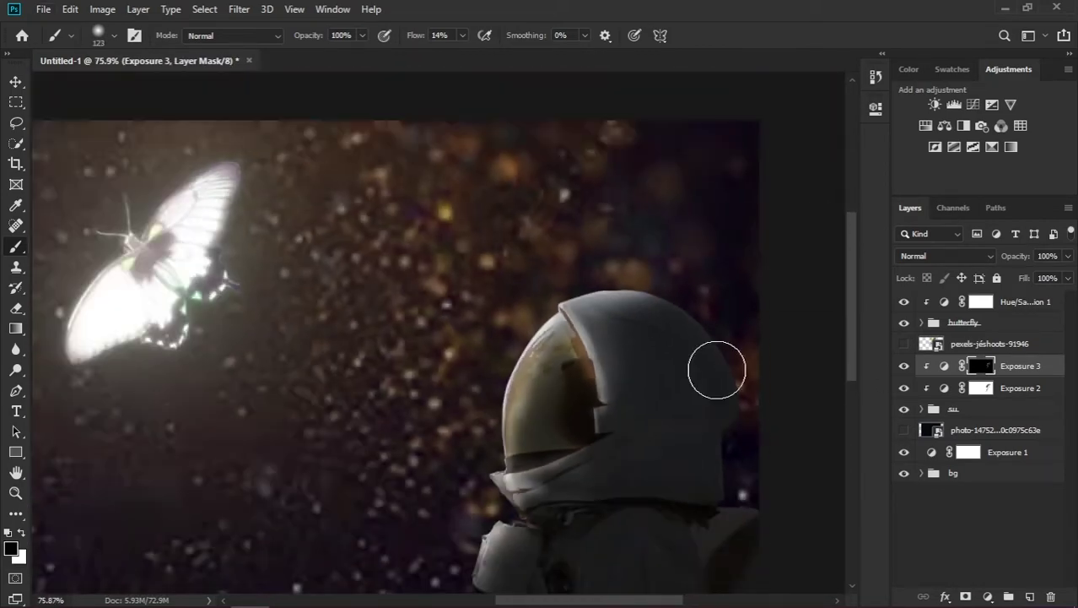
pyautogui.press('x')
pyautogui.scroll(-1, 824, 267)
pyautogui.scroll(-2, 823, 266)
pyautogui.scroll(2, 601, 342)
pyautogui.scroll(-1, 632, 363)
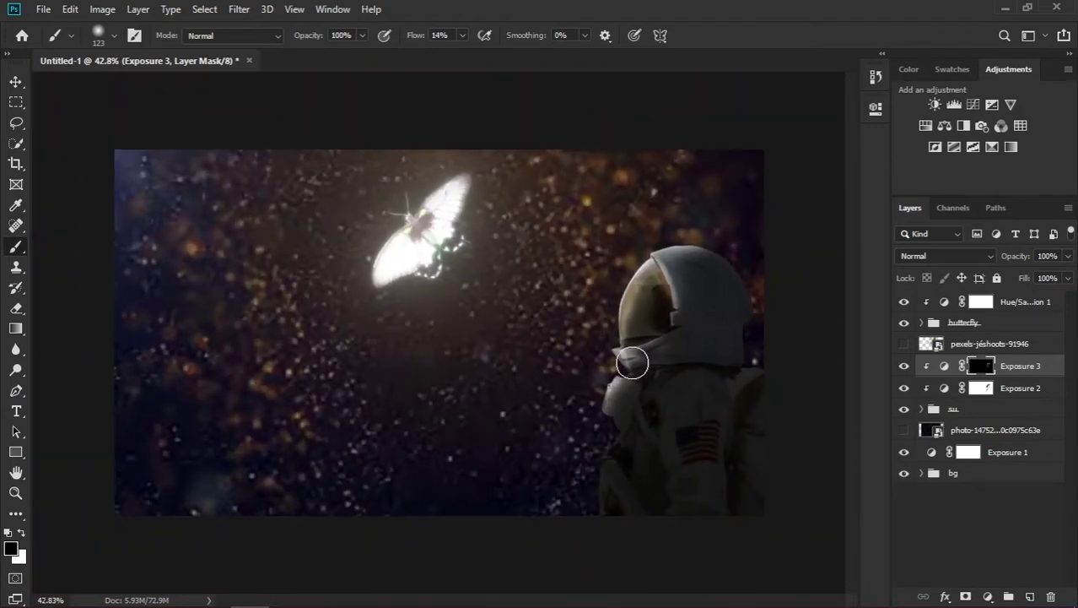
# From D:\aobe projects\Picturs\smok vid, drag the girl-in-field photo onto the canvas
pyautogui.click(172, 593)
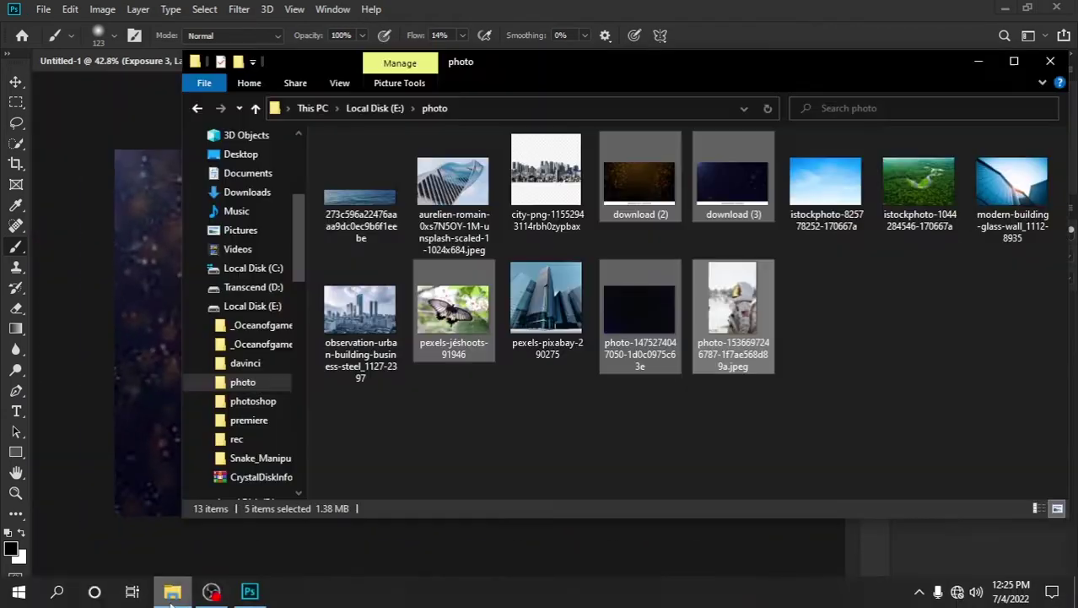
pyautogui.click(253, 287)
pyautogui.doubleClick(380, 267)
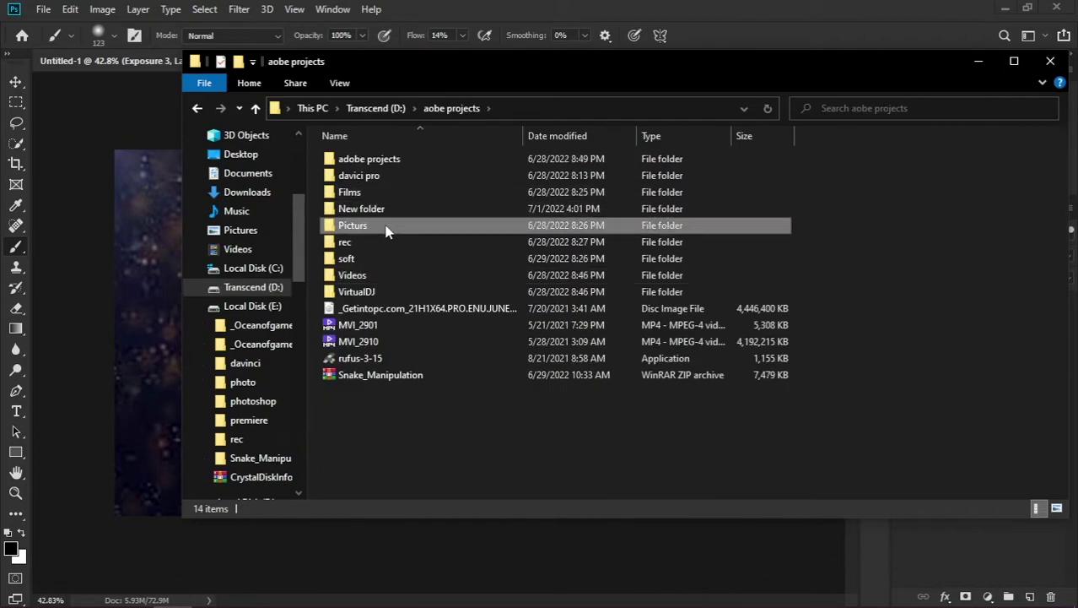
pyautogui.doubleClick(385, 228)
pyautogui.scroll(-3, 413, 260)
pyautogui.scroll(8, 422, 236)
pyautogui.scroll(10, 431, 198)
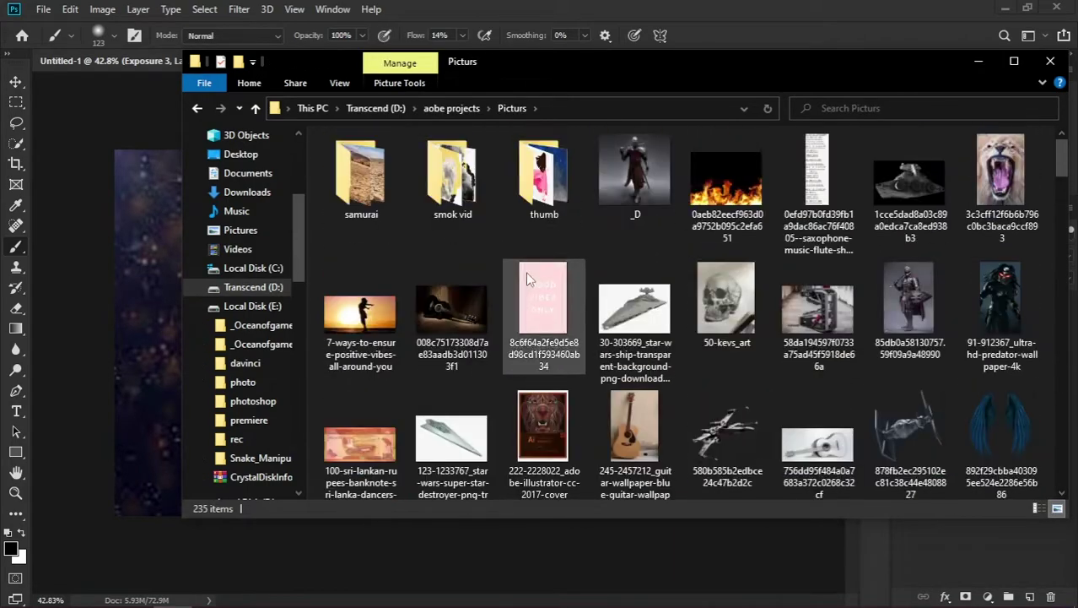
pyautogui.doubleClick(431, 198)
pyautogui.moveTo(356, 181); pyautogui.dragTo(173, 282)
# Commit the placed photo, hide the butterfly group, duplicate the photo and hide the original
pyautogui.press('Return')
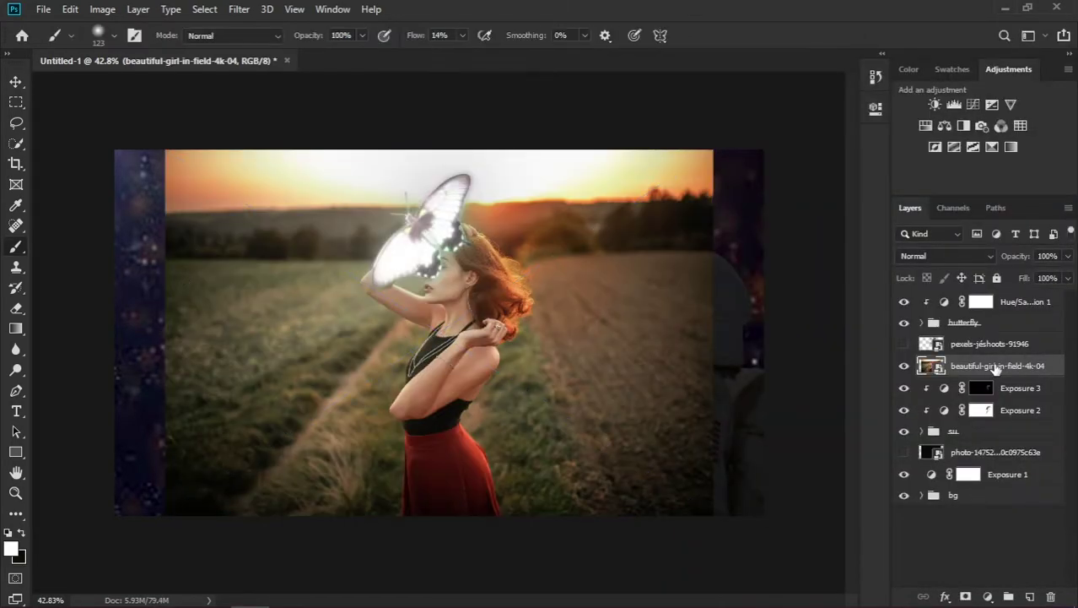
pyautogui.click(904, 323)
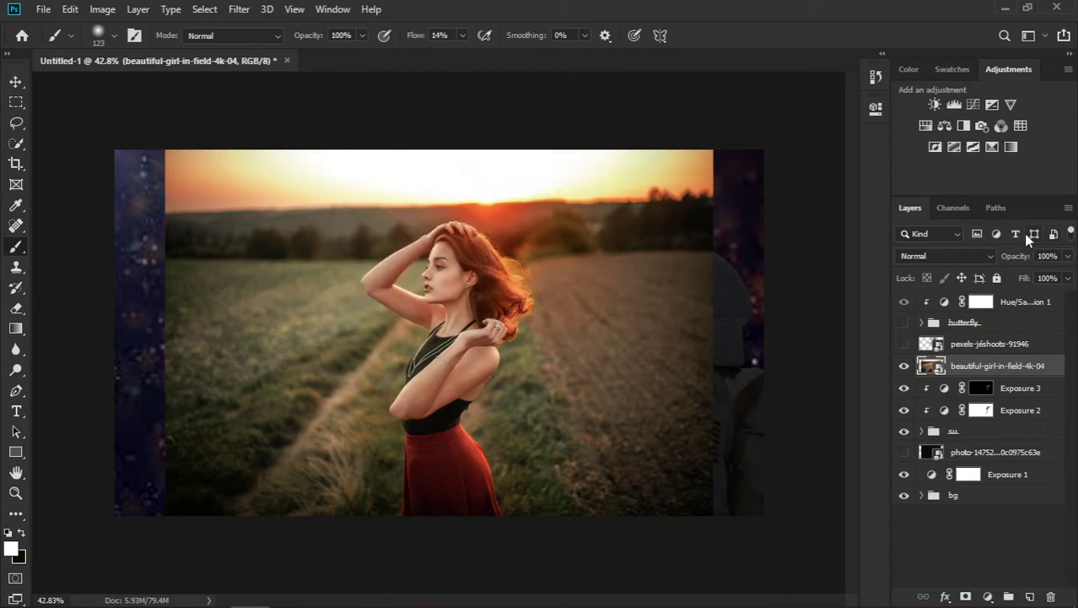
pyautogui.hotkey('ctrl', 'j')
pyautogui.click(904, 387)
# Rename the duplicate 'face' and group both girl layers into Group 1
pyautogui.doubleClick(983, 365)
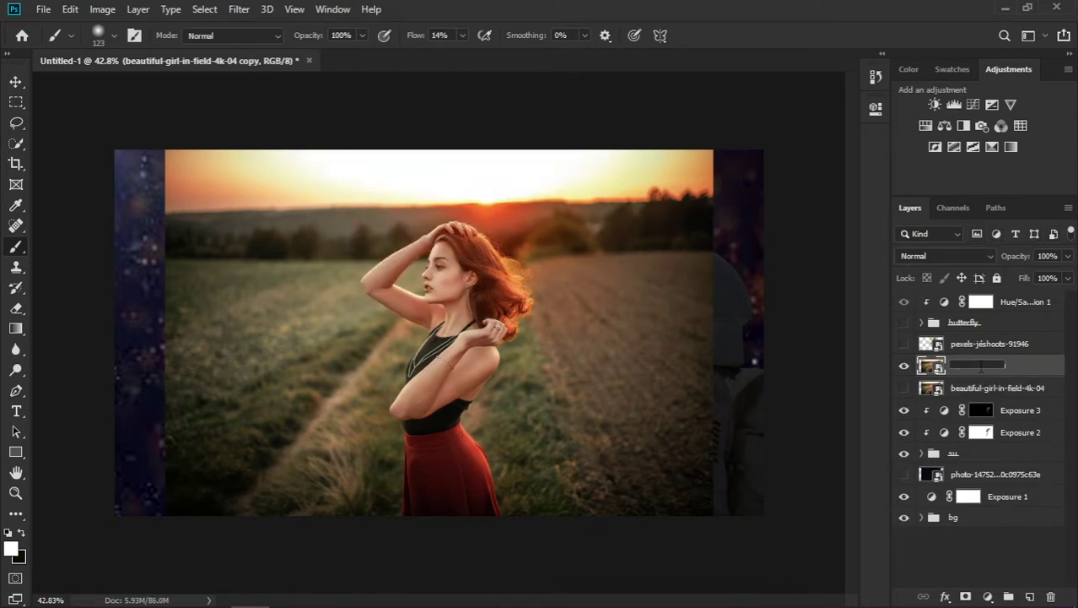
pyautogui.hotkey('ctrl', 'g')
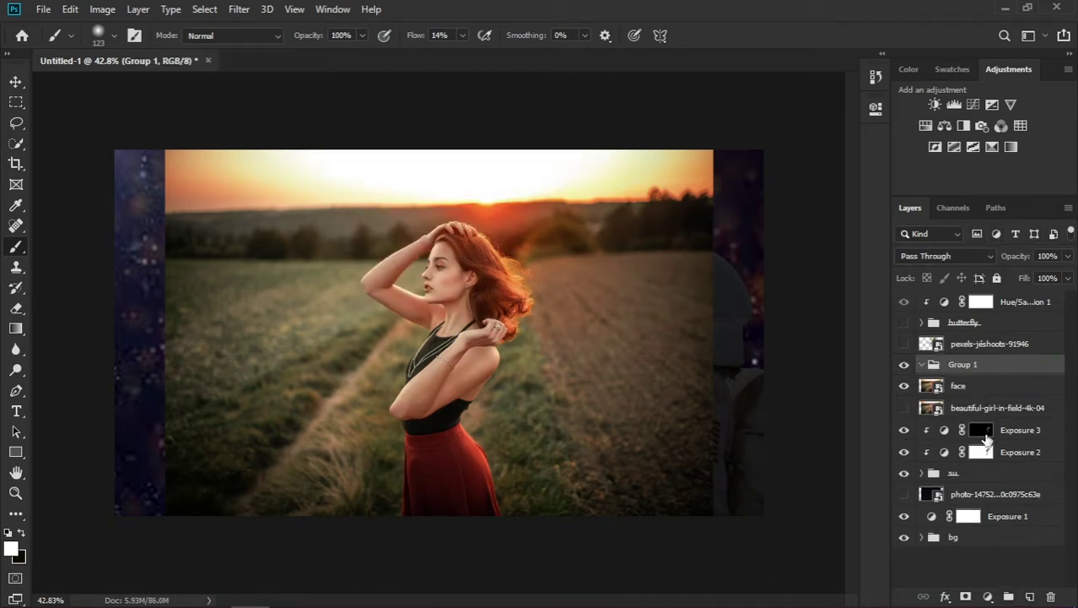
pyautogui.click(971, 408)
pyautogui.doubleClick(975, 388)
pyautogui.press('Escape')
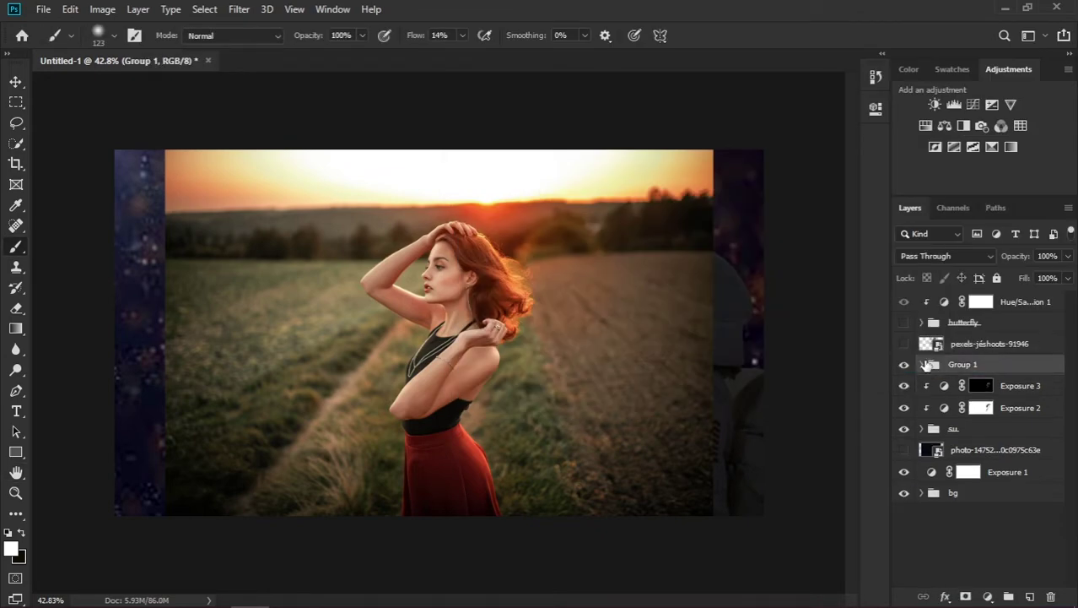
pyautogui.click(966, 390)
# Move the face photo over the astronaut and make the butterfly group visible again
pyautogui.press('v')
pyautogui.moveTo(474, 294)
pyautogui.mouseDown()
pyautogui.moveTo(674, 301)
pyautogui.moveTo(763, 241)
pyautogui.mouseUp()
pyautogui.hotkey('ctrl', 't')
pyautogui.hotkey('ctrl', '-')
pyautogui.press('Return')
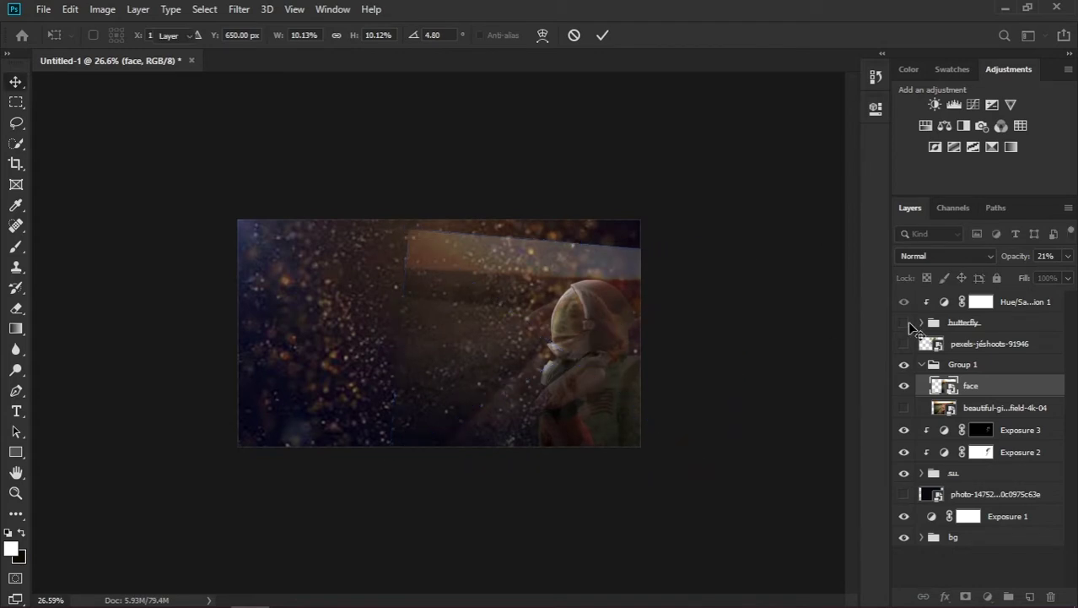
pyautogui.click(904, 322)
# Move and scale the face onto the helmet, then set its opacity to 39%
pyautogui.hotkey('ctrl', 't')
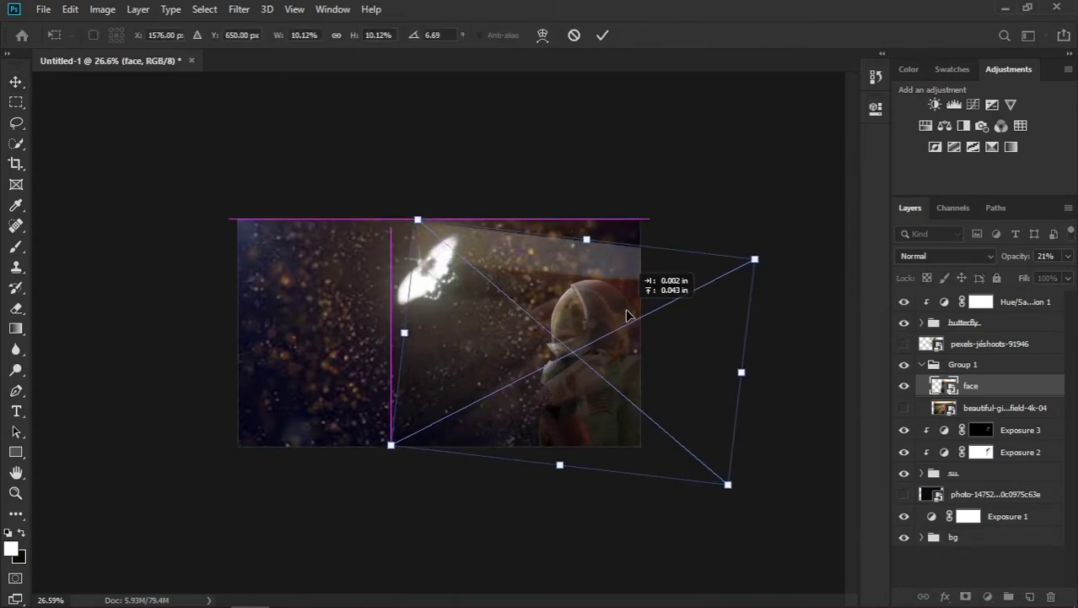
pyautogui.moveTo(641, 282); pyautogui.dragTo(624, 315)
pyautogui.moveTo(725, 483); pyautogui.dragTo(631, 428)
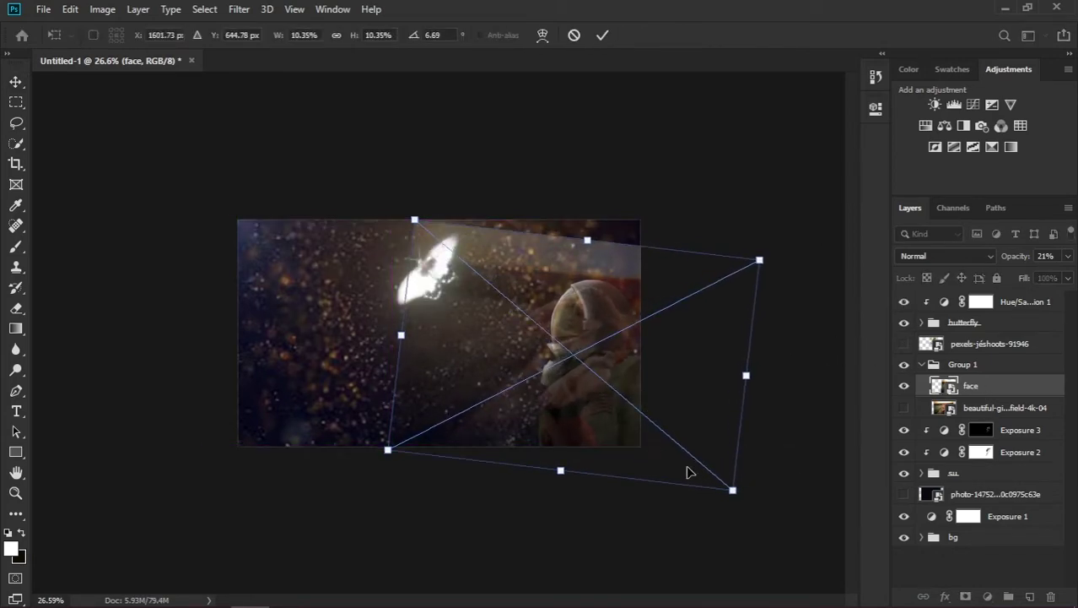
pyautogui.moveTo(727, 473)
pyautogui.mouseDown()
pyautogui.moveTo(746, 501)
pyautogui.moveTo(674, 457)
pyautogui.moveTo(688, 450)
pyautogui.mouseUp()
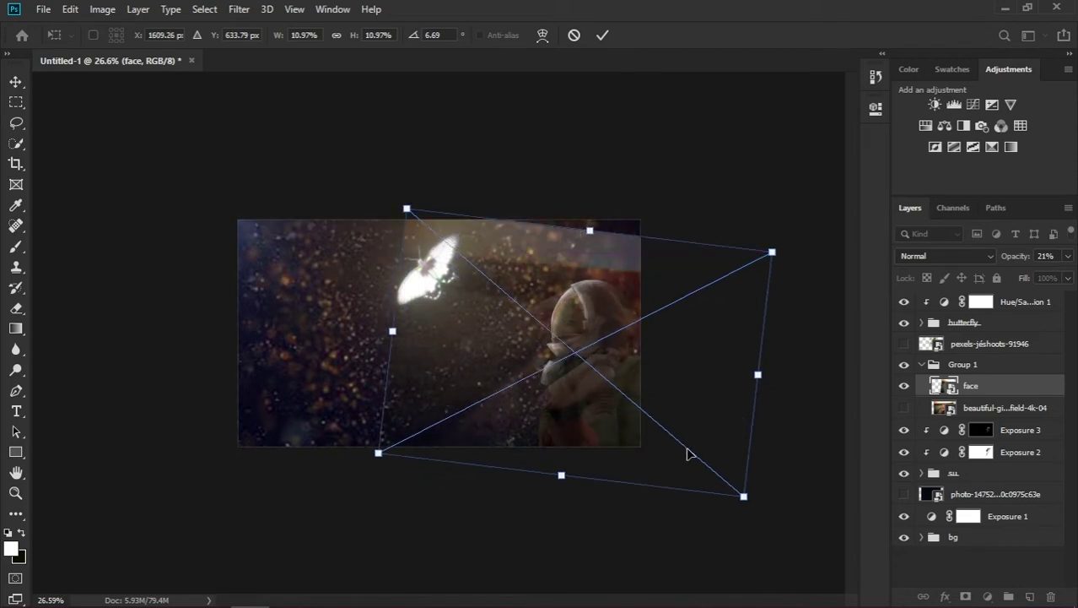
pyautogui.press('Return')
pyautogui.click(1068, 256)
pyautogui.moveTo(1008, 276); pyautogui.dragTo(1022, 276)
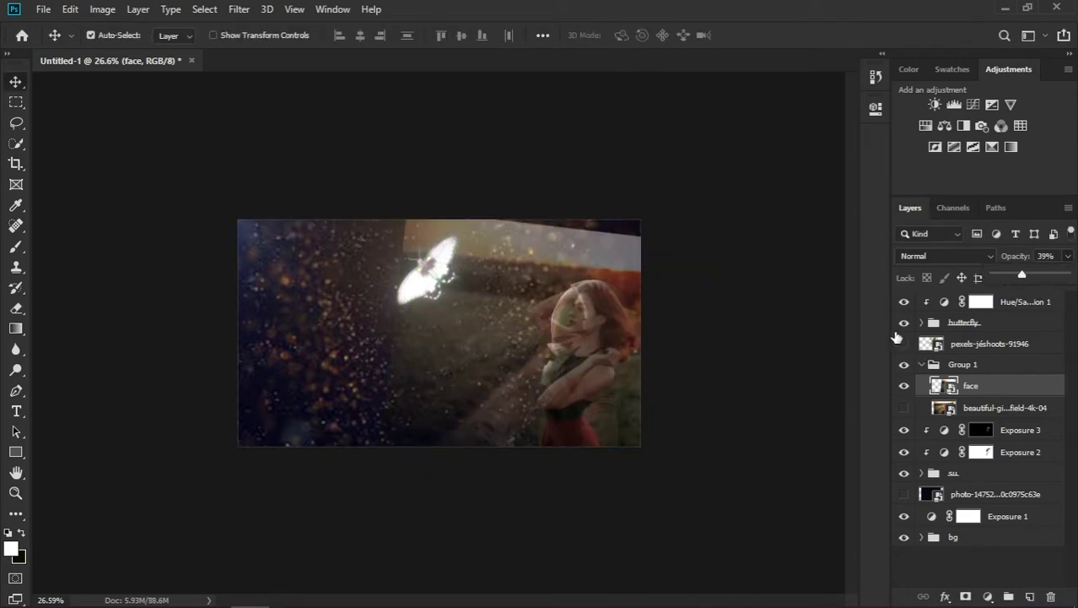
pyautogui.scroll(3, 773, 278)
pyautogui.scroll(2, 773, 279)
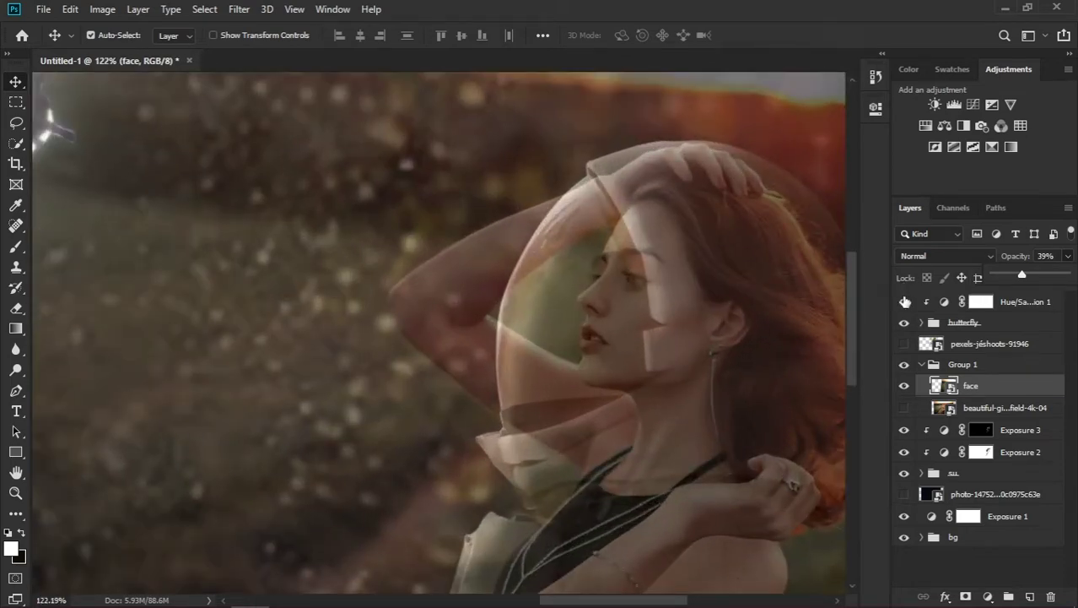
# Add a new empty layer and trace the helmet's visor opening with the Pen tool
pyautogui.hotkey('ctrl', 'shift', 'alt', 'n')
pyautogui.press('p')
pyautogui.scroll(1, 632, 236)
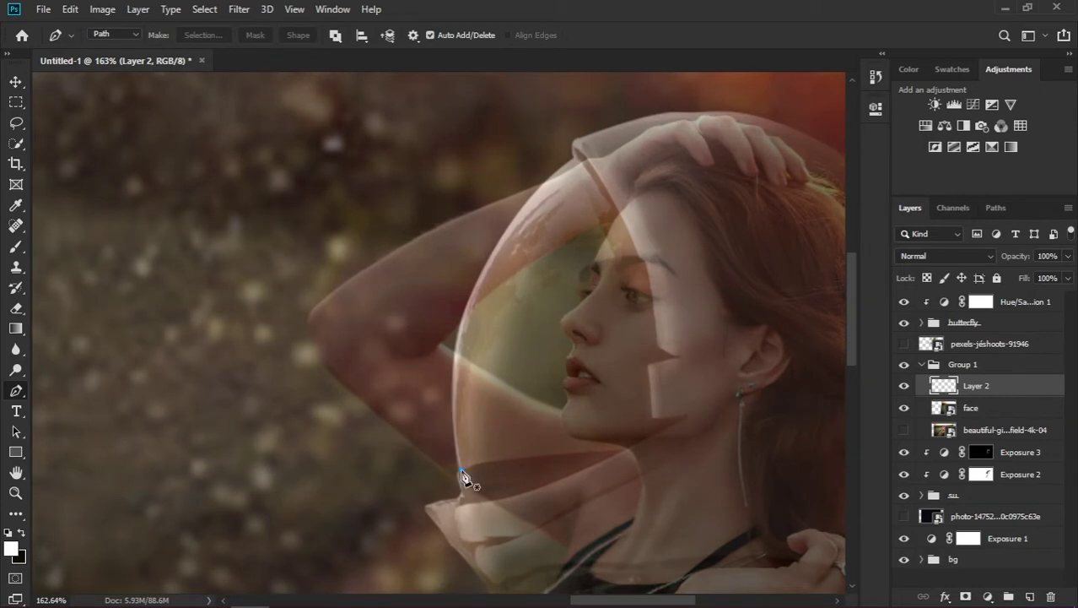
pyautogui.scroll(2, 597, 200)
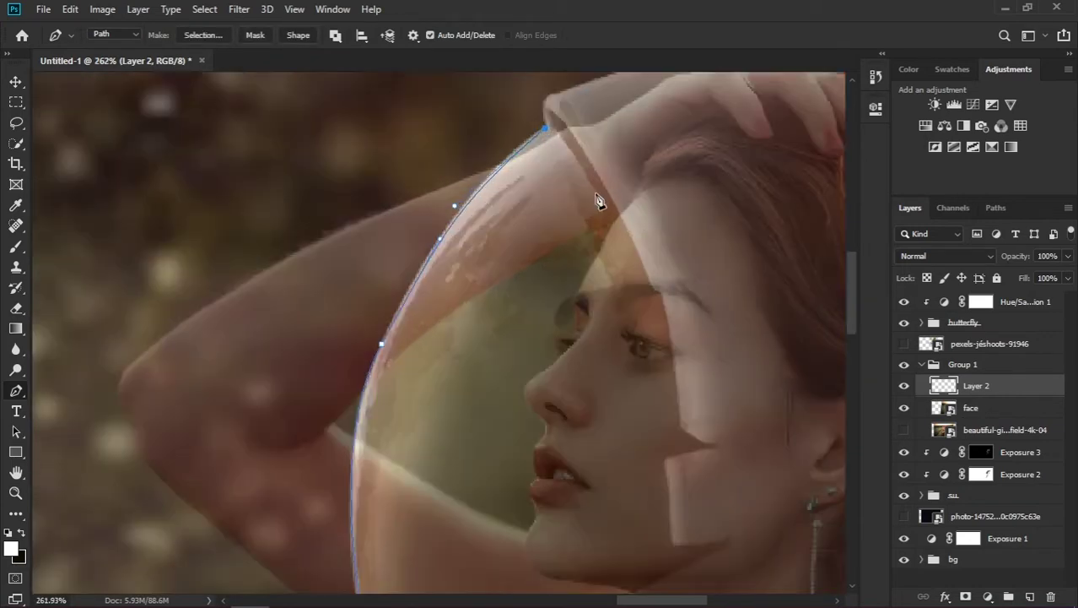
pyautogui.scroll(-2, 636, 297)
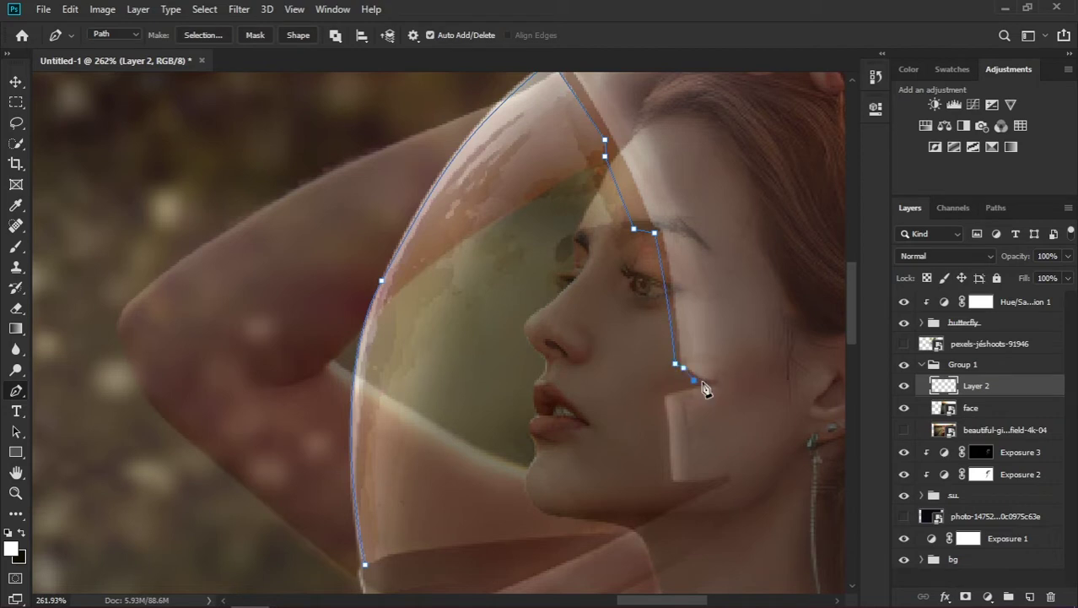
pyautogui.click(727, 483)
pyautogui.scroll(-2, 639, 504)
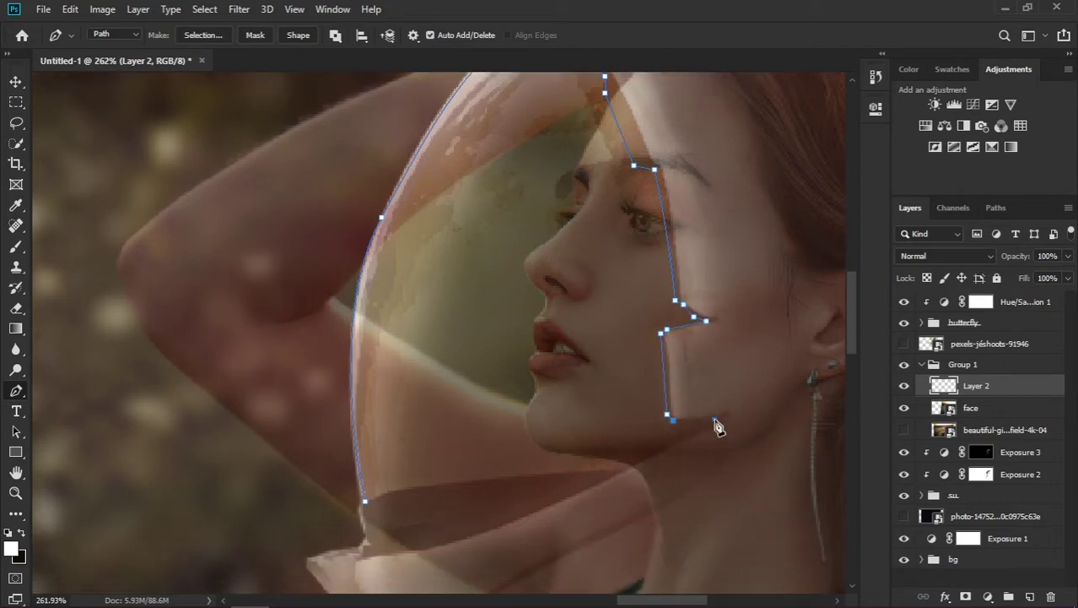
# Convert the visor path to a selection and fill it with dark grey
pyautogui.rightClick(501, 376)
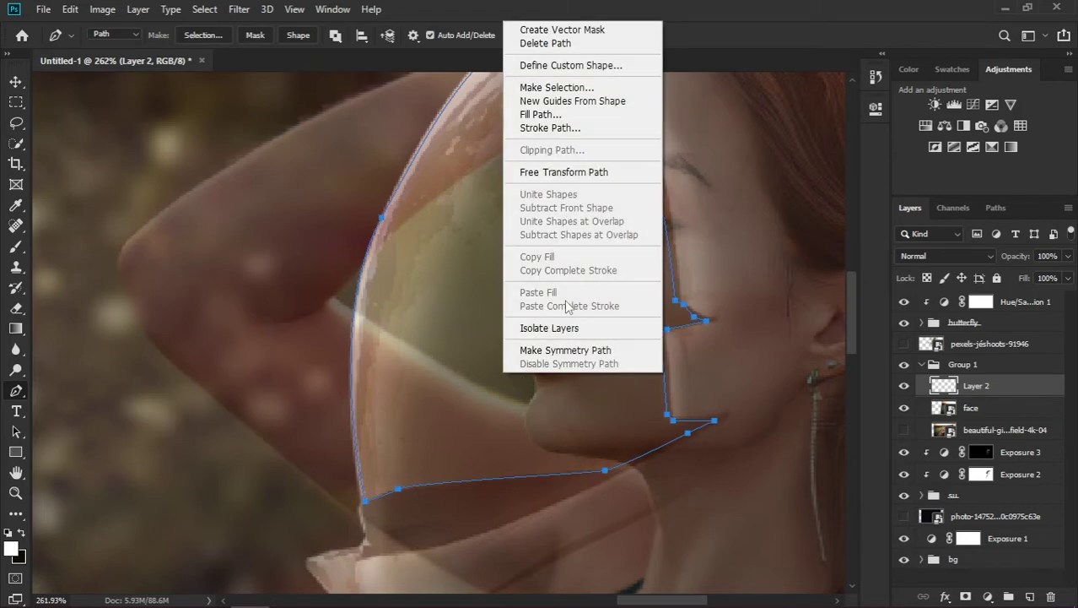
pyautogui.click(544, 90)
pyautogui.click(615, 142)
pyautogui.press('w')
pyautogui.rightClick(512, 297)
pyautogui.click(538, 487)
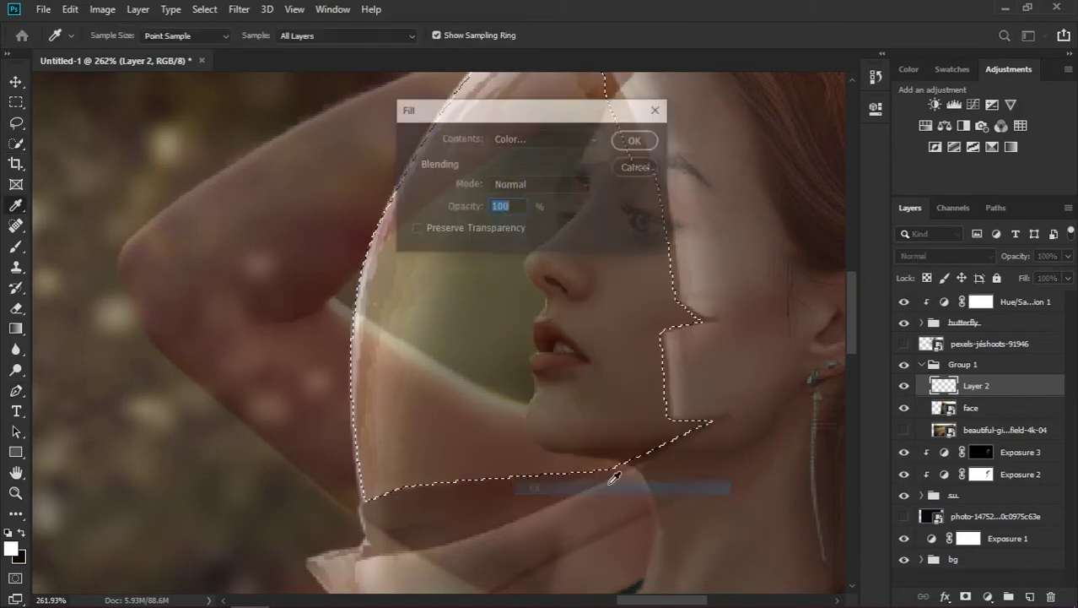
pyautogui.click(517, 138)
pyautogui.click(858, 135)
pyautogui.click(638, 109)
pyautogui.scroll(-5, 722, 181)
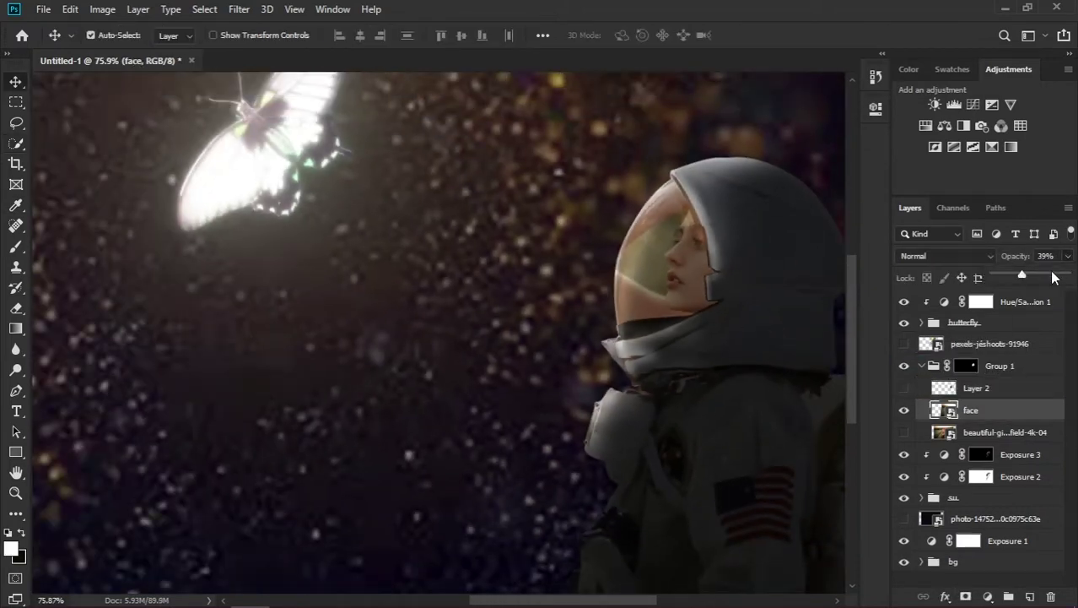
# Reposition the face inside the helmet and slightly rotate the Exposure 2 mask
pyautogui.moveTo(1053, 278); pyautogui.dragTo(1068, 278)
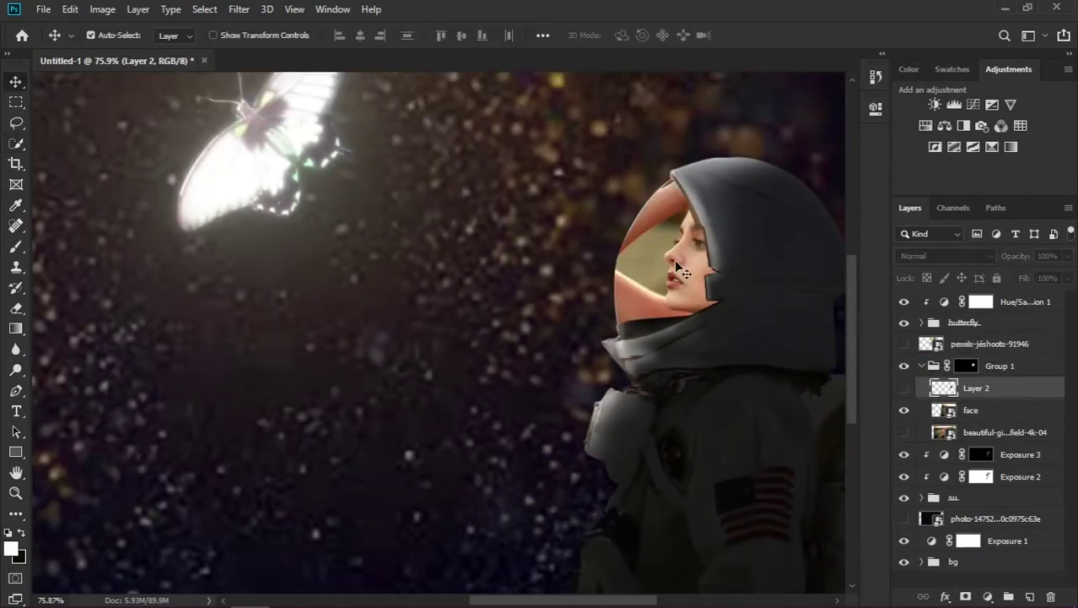
pyautogui.moveTo(671, 272); pyautogui.dragTo(675, 271)
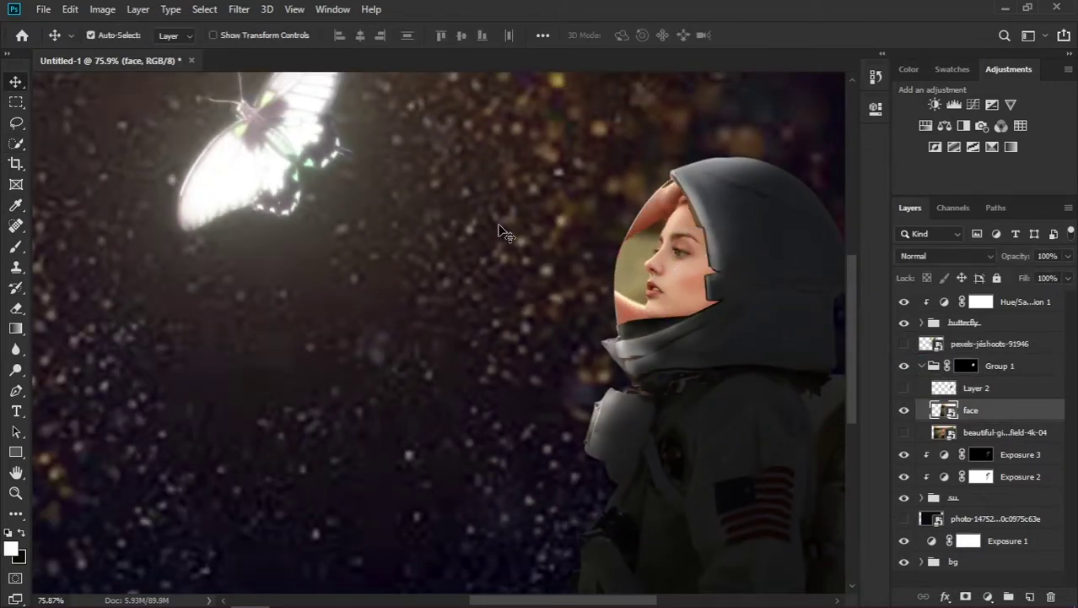
pyautogui.click(980, 476)
pyautogui.hotkey('ctrl', 't')
pyautogui.moveTo(830, 540); pyautogui.dragTo(818, 551)
pyautogui.press('Return')
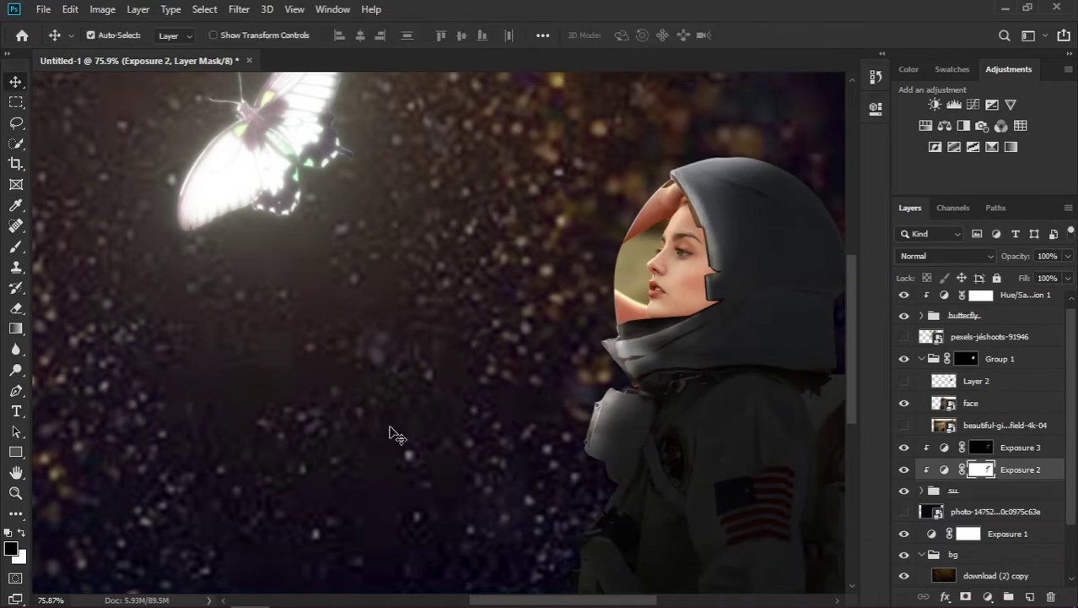
# Re-transform the face layer and add a layer mask to it
pyautogui.click(690, 308)
pyautogui.hotkey('ctrl', 't')
pyautogui.scroll(-2, 827, 403)
pyautogui.scroll(-1, 751, 338)
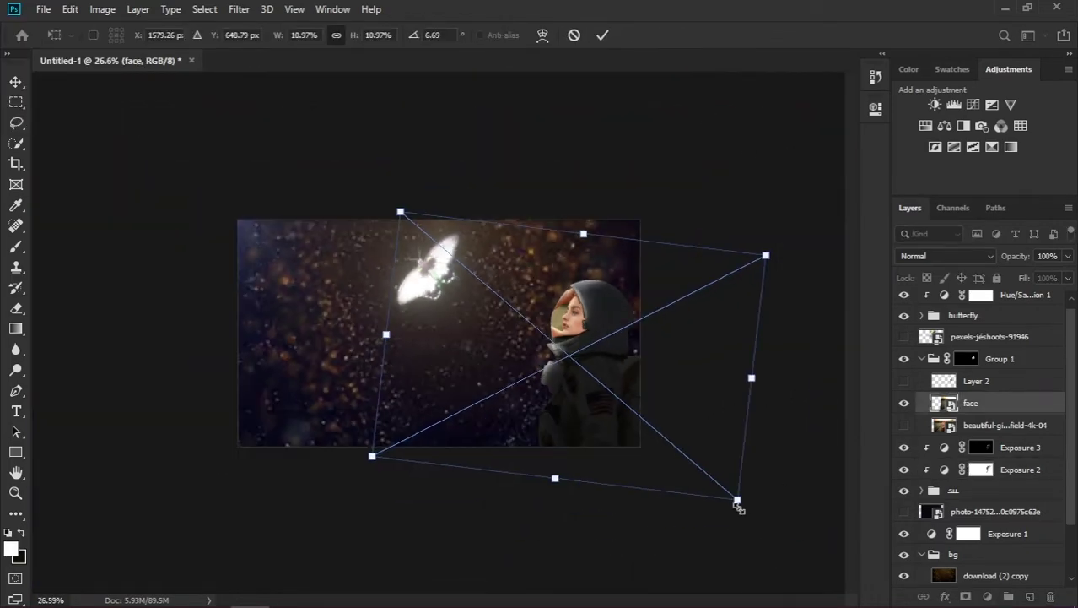
pyautogui.press('Return')
pyautogui.scroll(4, 842, 306)
pyautogui.scroll(2, 353, 301)
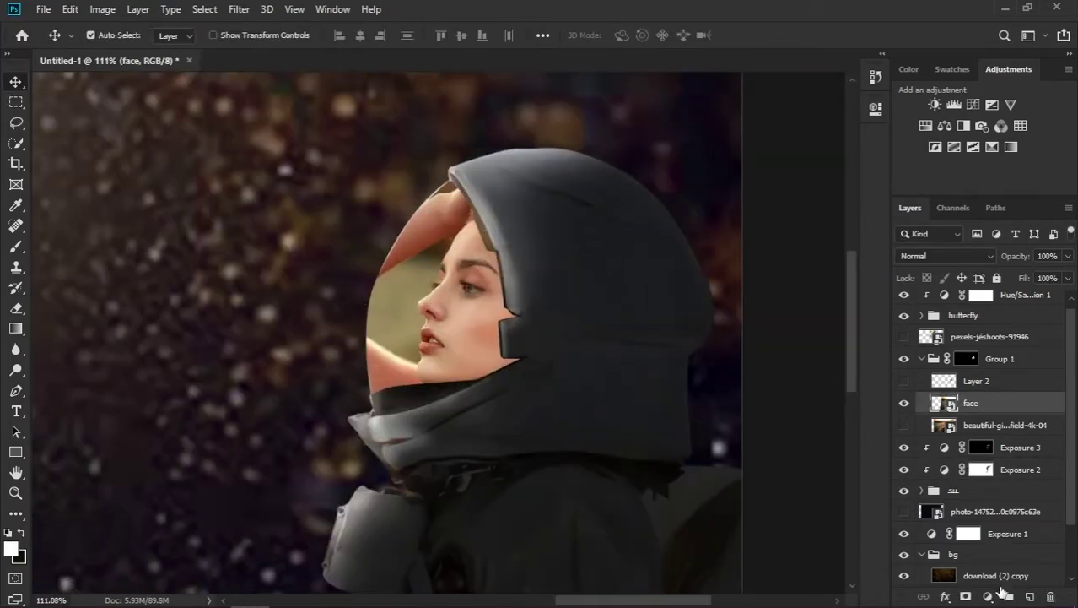
pyautogui.click(966, 596)
pyautogui.scroll(2, 454, 256)
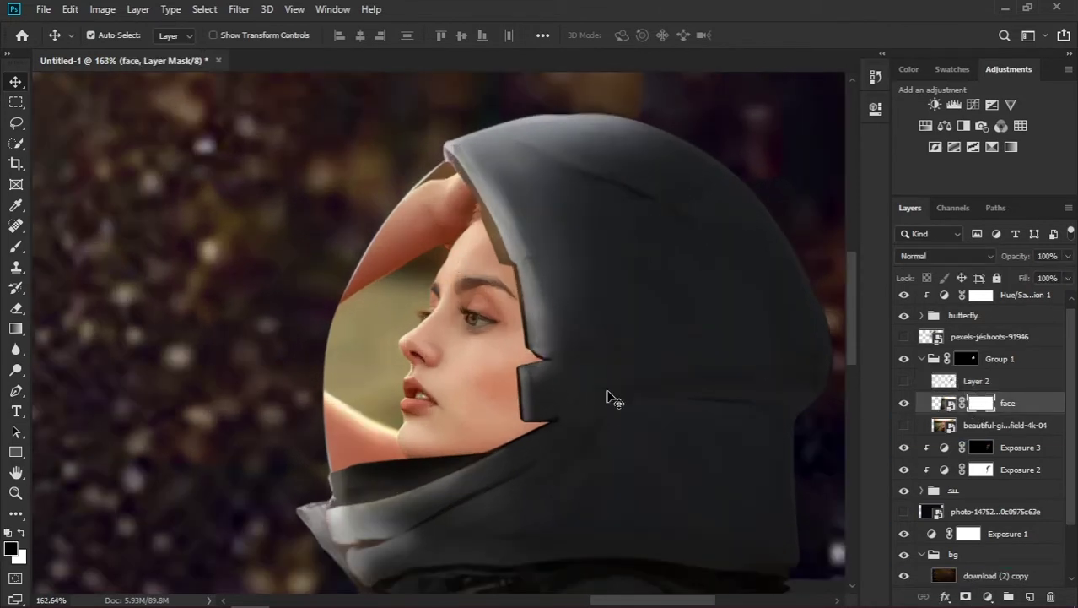
pyautogui.scroll(1, 408, 328)
# Start a Pen path tracing the astronaut's lips, chin and nose
pyautogui.press('p')
pyautogui.scroll(2, 443, 443)
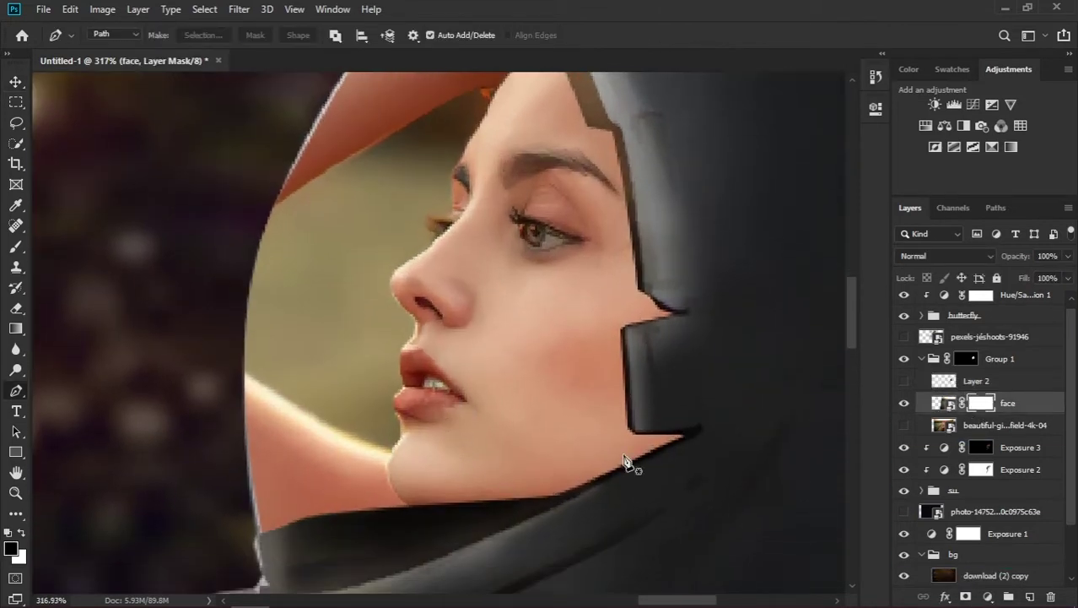
pyautogui.scroll(2, 400, 422)
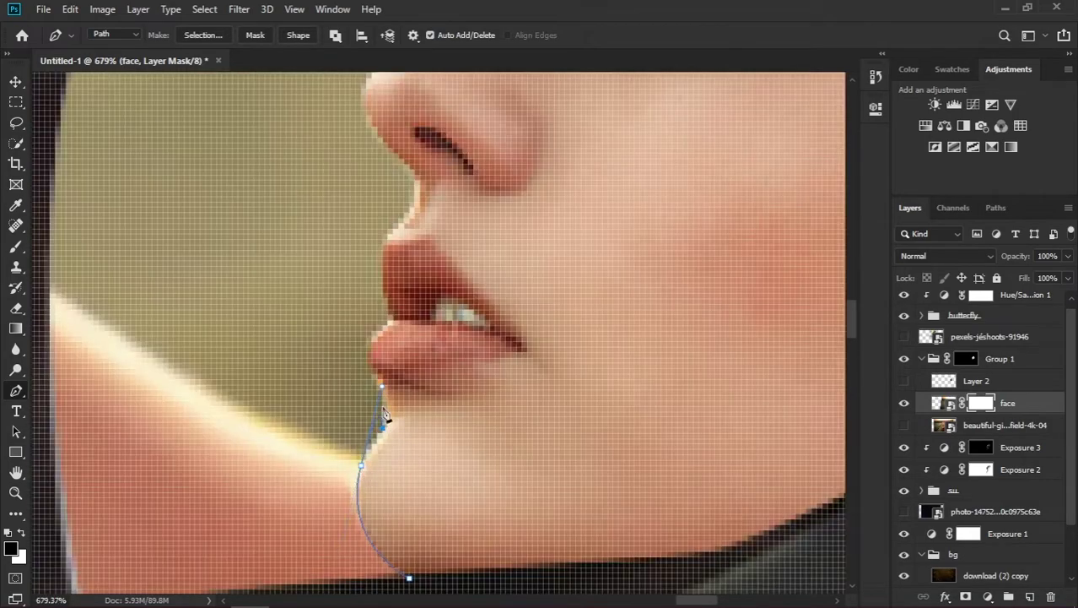
pyautogui.click(413, 174)
pyautogui.scroll(5, 439, 236)
pyautogui.click(462, 293)
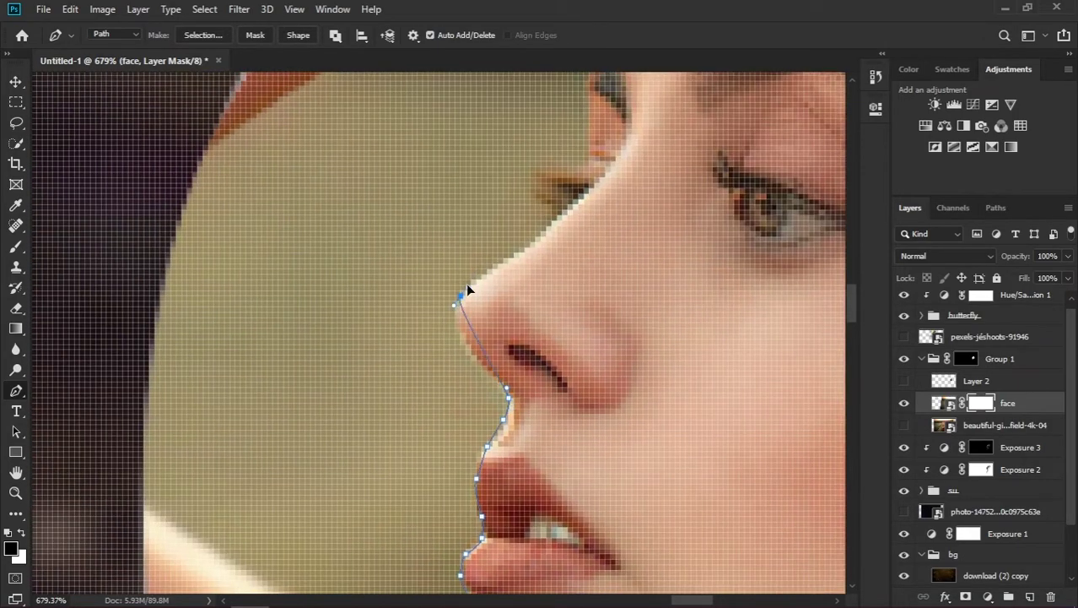
# Finish the profile path up the nose bridge and along the hood's edge, making it a selection
pyautogui.scroll(-2, 594, 160)
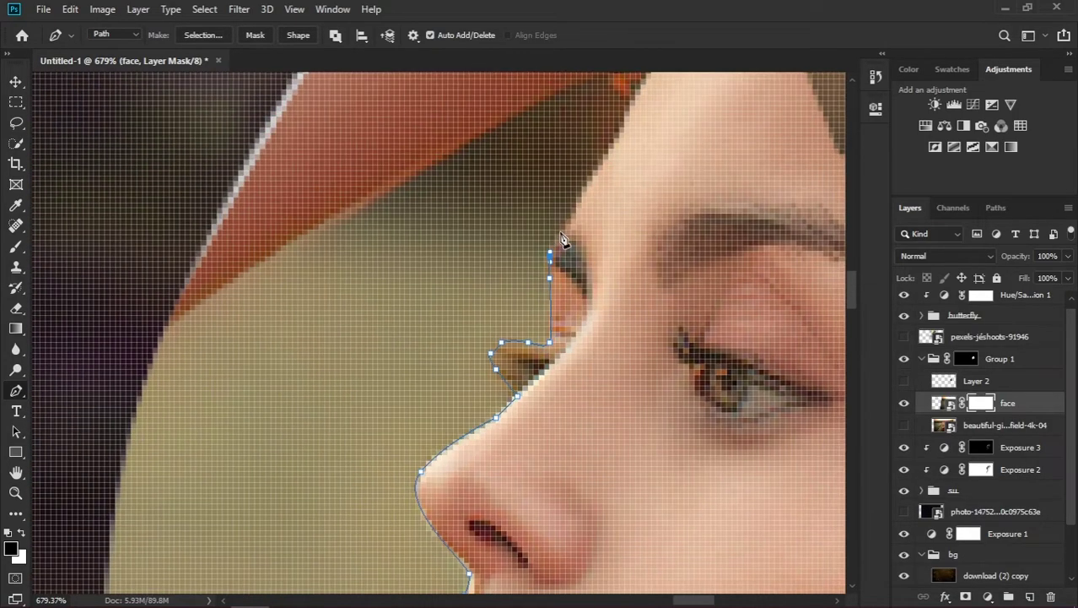
pyautogui.click(557, 245)
pyautogui.scroll(2, 553, 250)
pyautogui.scroll(-4, 702, 79)
pyautogui.click(736, 95)
pyautogui.click(802, 364)
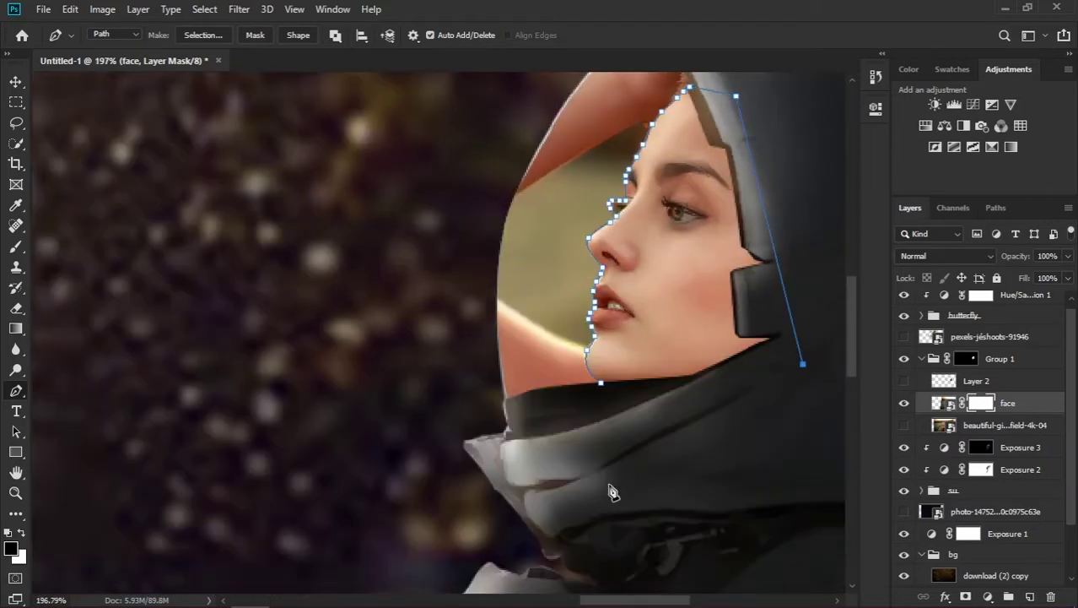
pyautogui.rightClick(675, 348)
pyautogui.click(746, 316)
# Set up a black brush on the face mask, then undo a stroke that hid the face
pyautogui.press('Return')
pyautogui.press('b')
pyautogui.press('x')
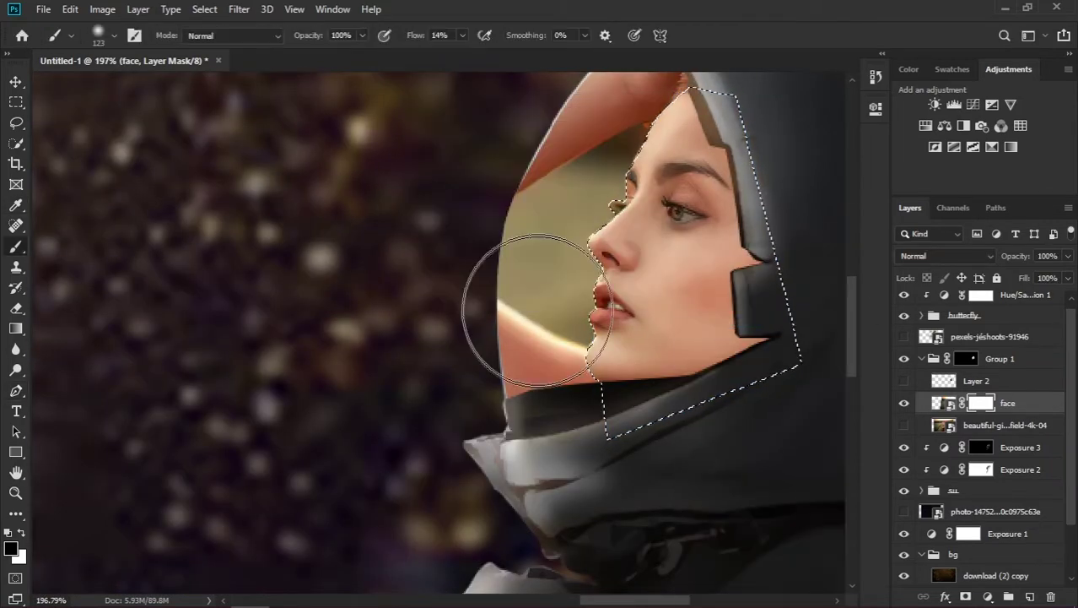
pyautogui.click(16, 558)
pyautogui.click(883, 138)
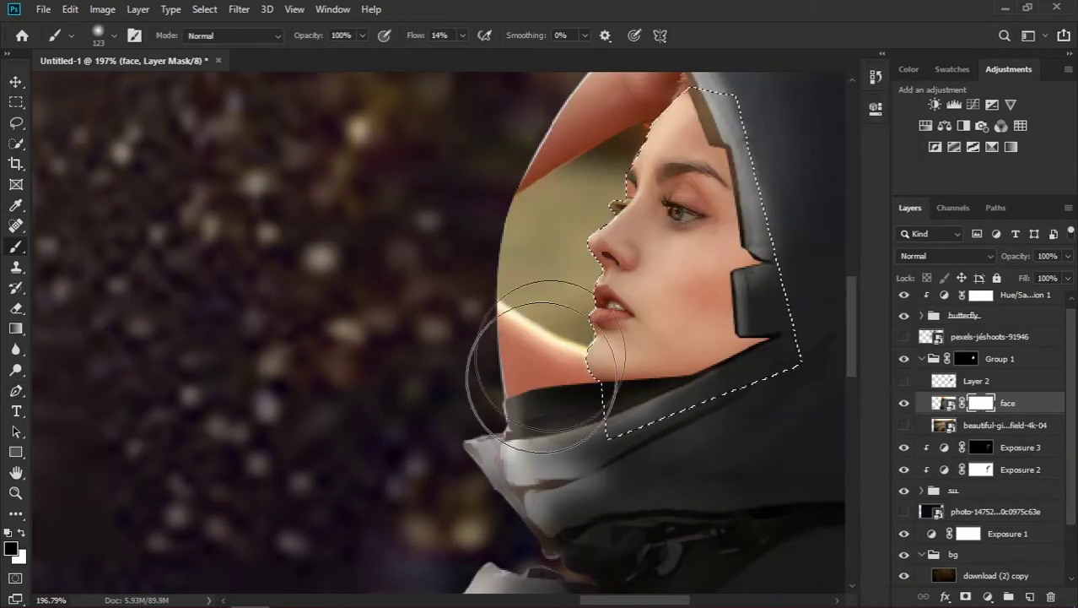
pyautogui.press('x')
pyautogui.moveTo(659, 169); pyautogui.dragTo(675, 279)
pyautogui.hotkey('ctrl', 'z')
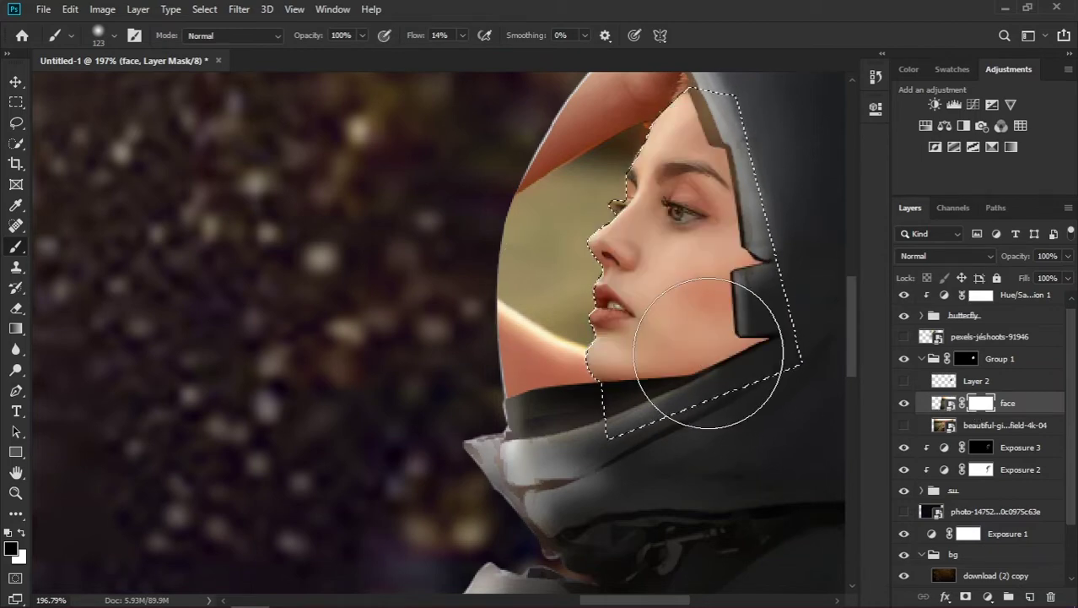
pyautogui.press('x')
pyautogui.scroll(3, 713, 258)
# Paint black over the raised arm inside the visor and zoom out to the whole composition
pyautogui.press('w')
pyautogui.rightClick(698, 276)
pyautogui.click(723, 323)
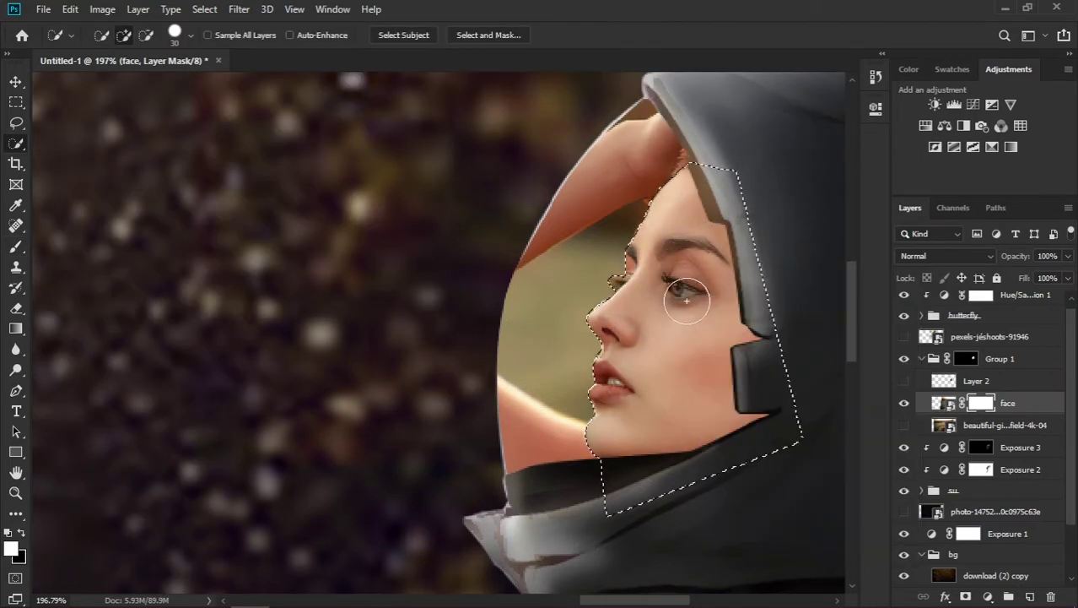
pyautogui.press('b')
pyautogui.press('x')
pyautogui.moveTo(565, 149); pyautogui.dragTo(794, 109)
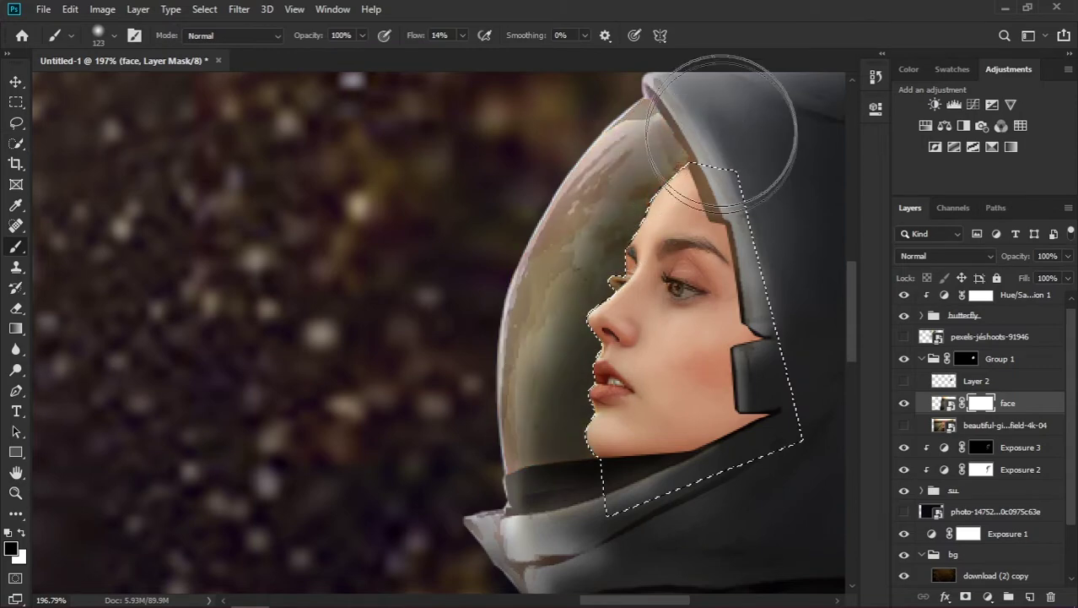
pyautogui.hotkey('ctrl', '0')
pyautogui.scroll(5, 717, 279)
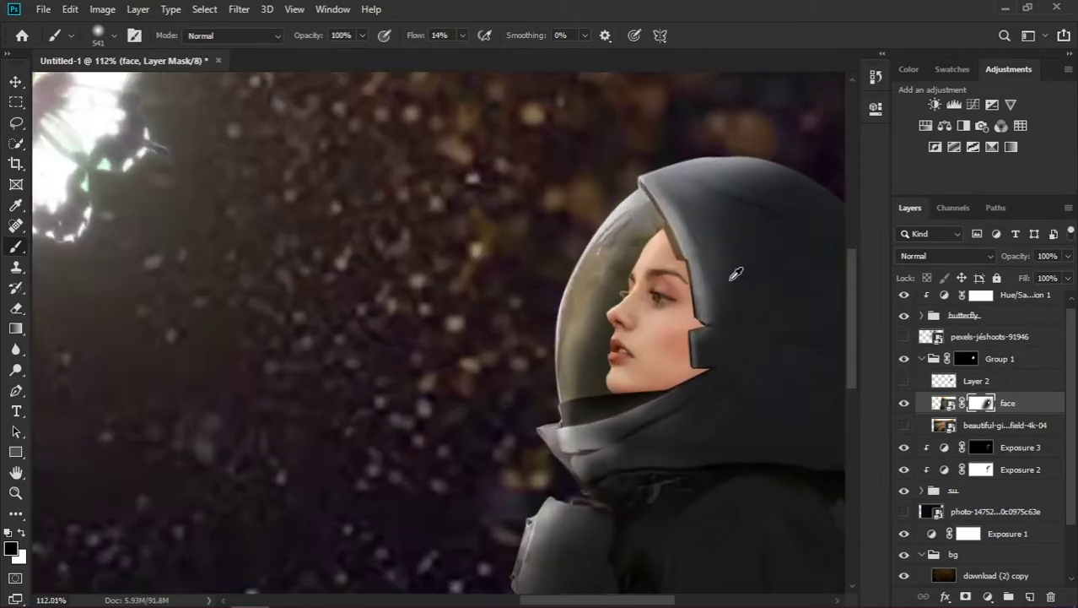
# Duplicate the face layer and apply Smart Blur with Radius 8.1, Threshold 21.8 to the copy
pyautogui.press('v')
pyautogui.hotkey('ctrl', 'j')
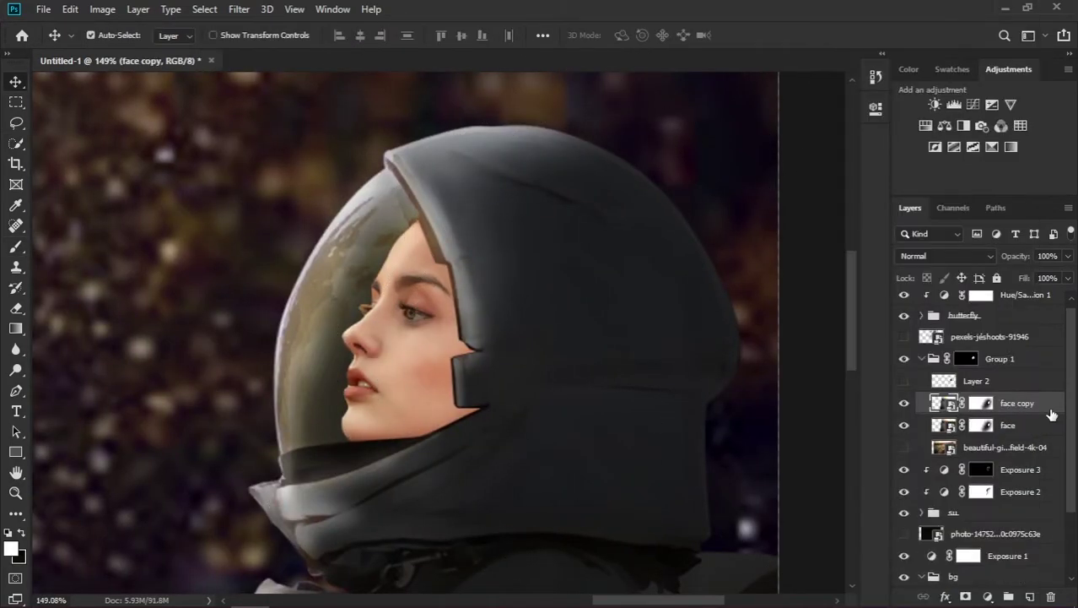
pyautogui.rightClick(1038, 403)
pyautogui.click(239, 8)
pyautogui.click(477, 324)
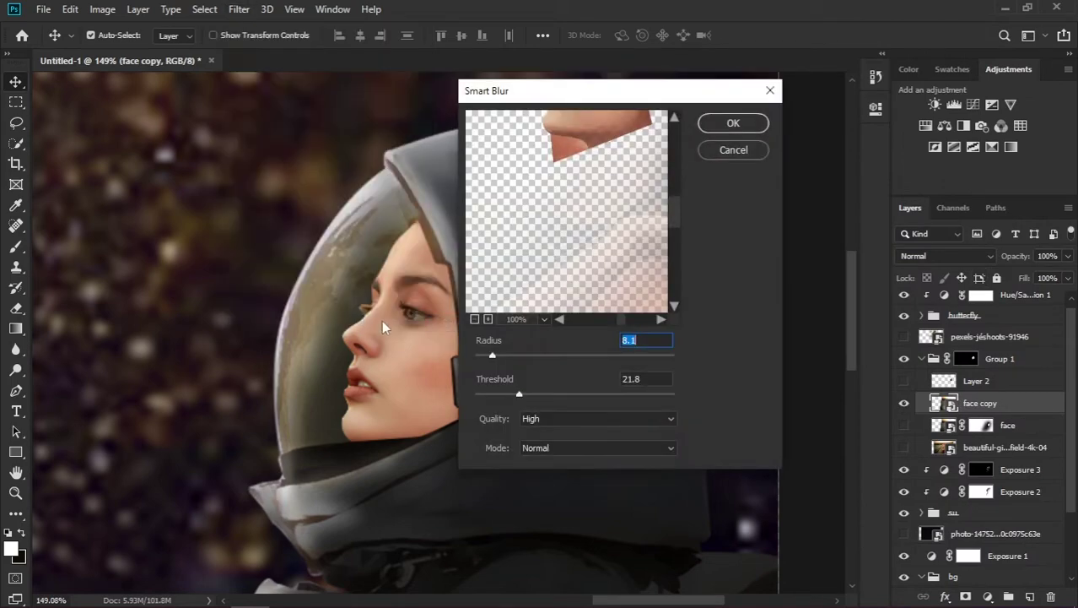
pyautogui.press('Return')
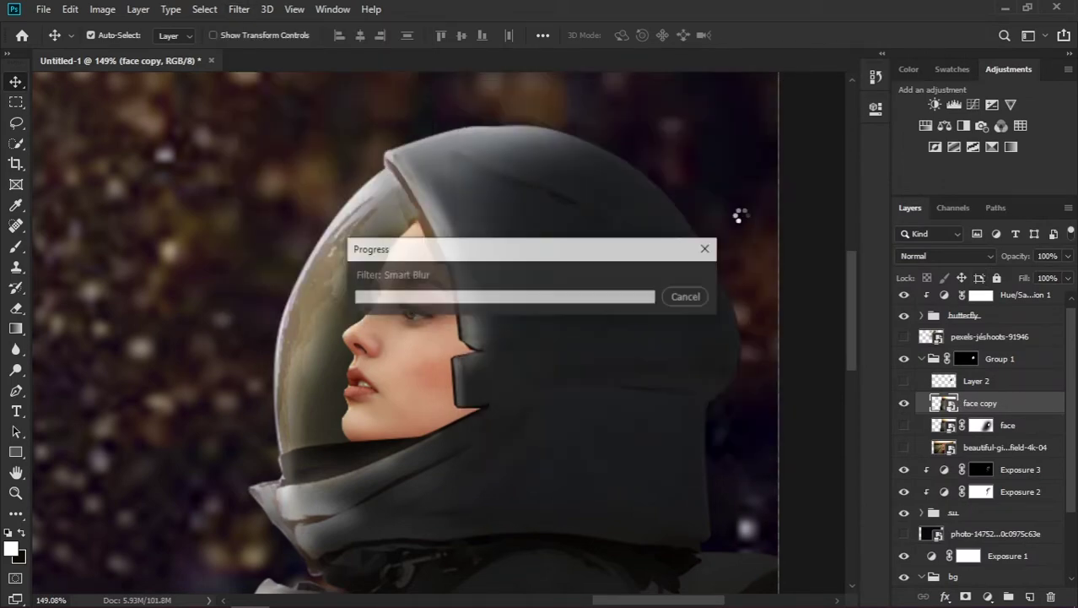
# Expand the butterfly group, select its copy layers, then select the face layer and deselect all
pyautogui.scroll(-5, 504, 287)
pyautogui.scroll(4, 658, 296)
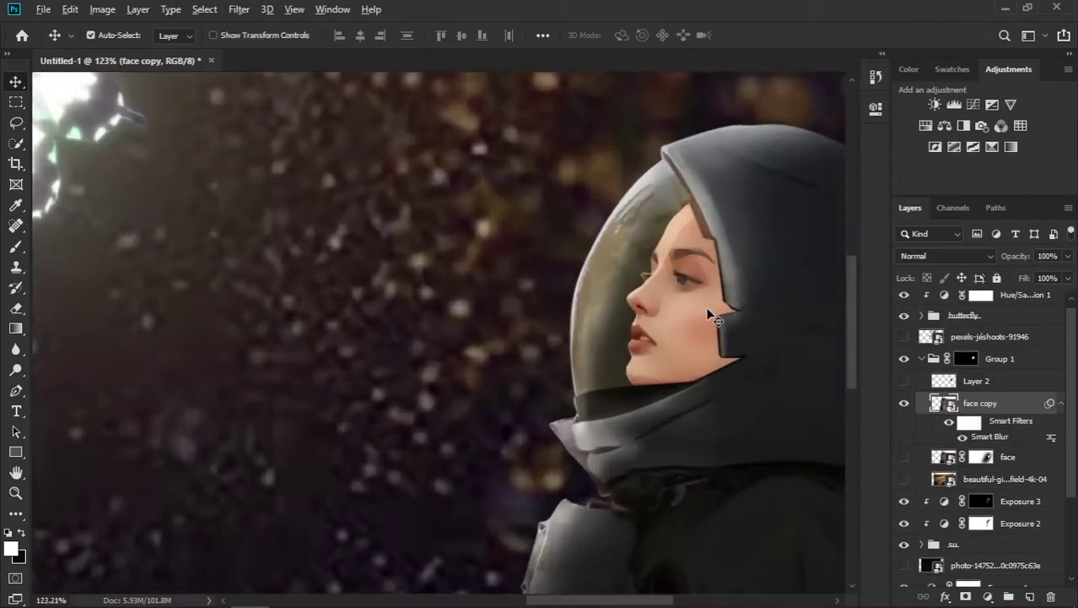
pyautogui.scroll(-3, 740, 304)
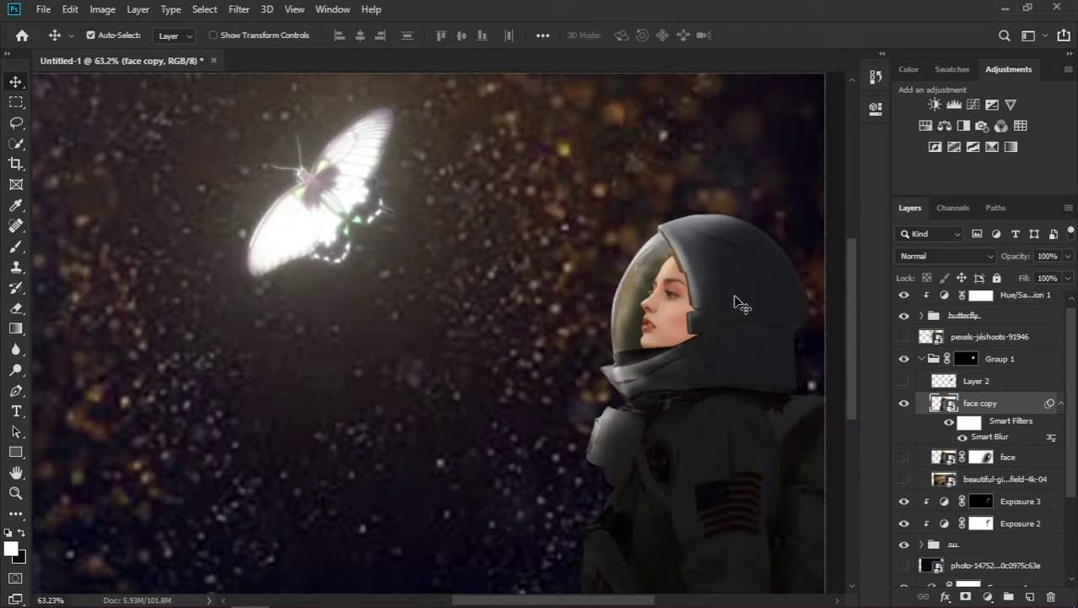
pyautogui.scroll(-2, 740, 304)
pyautogui.click(736, 277)
pyautogui.keyDown('ctrl'); pyautogui.click(911, 359); pyautogui.keyUp('ctrl')
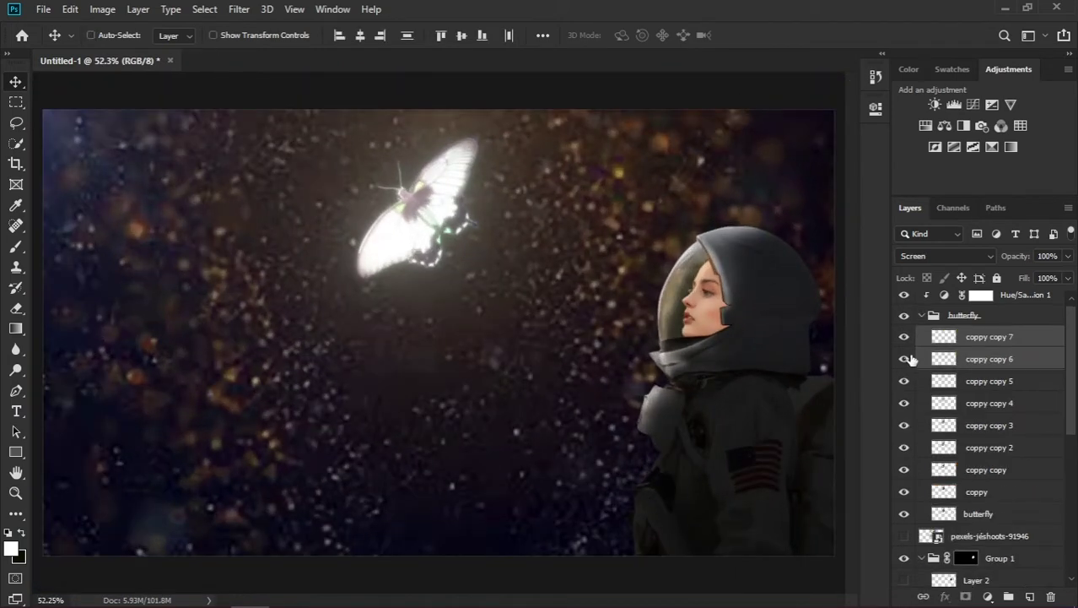
pyautogui.hotkey('alt', '[')
pyautogui.hotkey('alt', '[')
pyautogui.hotkey('alt', '[')
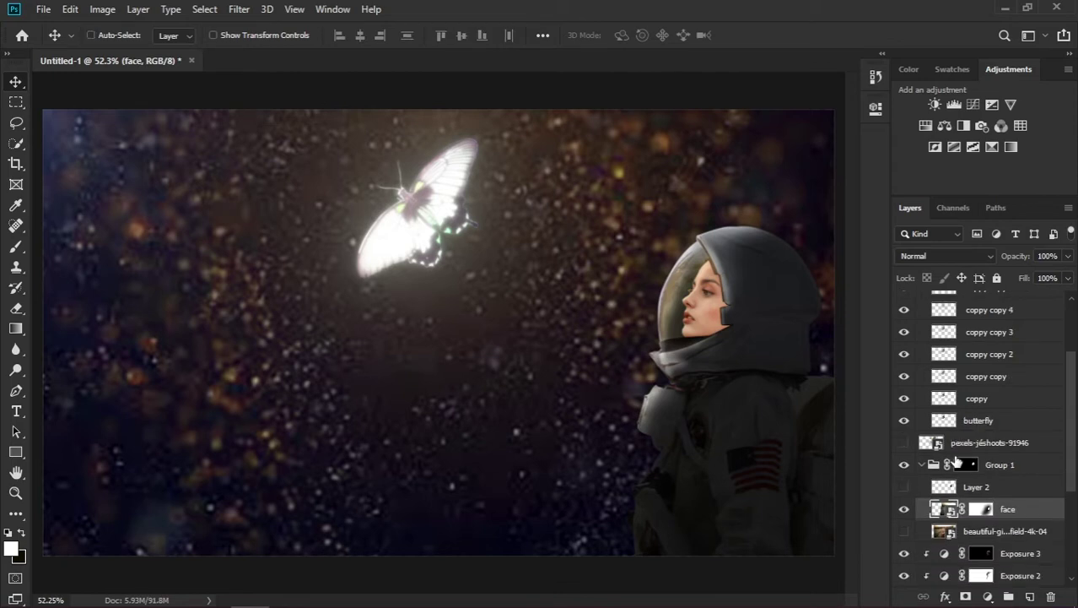
pyautogui.click(798, 107)
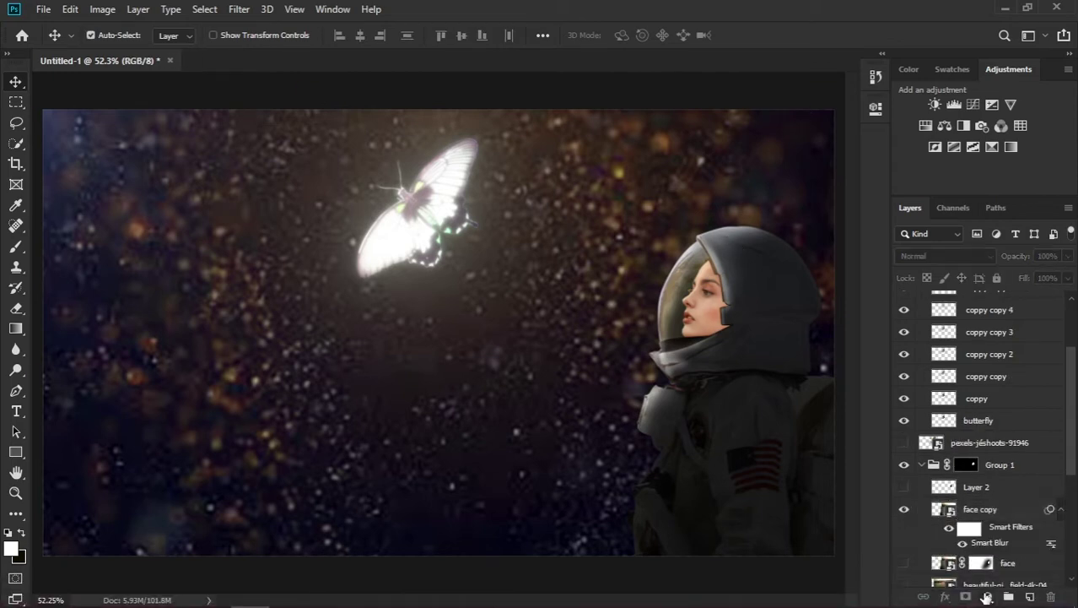
# Add an Exposure adjustment layer with lowered exposure, clipped to the face layer
pyautogui.click(979, 487)
pyautogui.click(922, 464)
pyautogui.click(992, 103)
pyautogui.moveTo(758, 103); pyautogui.dragTo(244, 167)
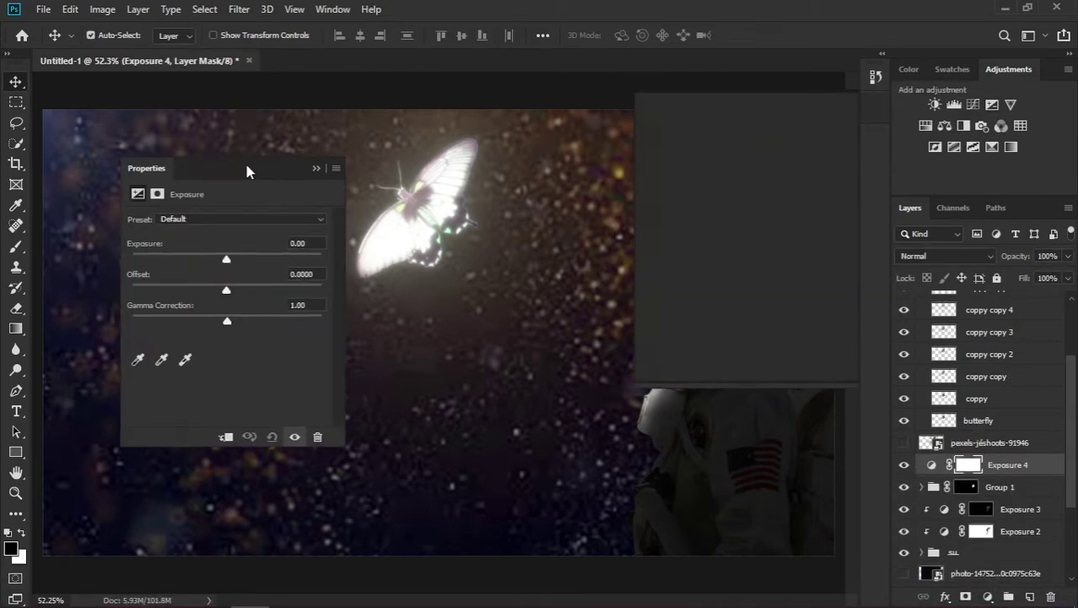
pyautogui.moveTo(226, 259); pyautogui.dragTo(171, 261)
pyautogui.hotkey('ctrl', 'alt', 'g')
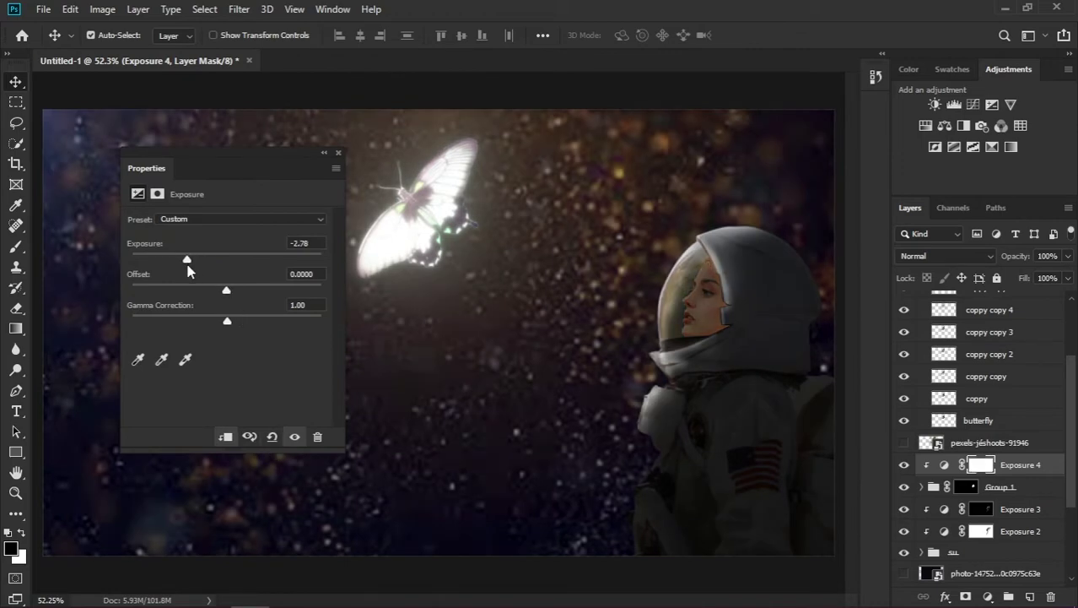
pyautogui.click(338, 152)
# Paint the exposure mask over the face and forehead, and ease Smart Blur to radius 0.9
pyautogui.scroll(5, 707, 304)
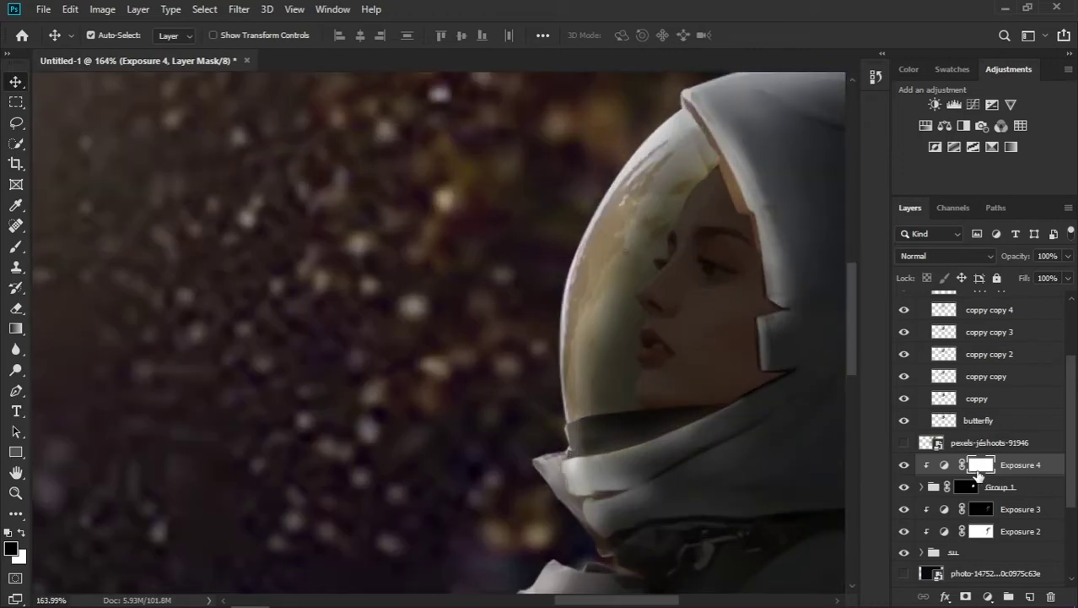
pyautogui.press('b')
pyautogui.press('[')
pyautogui.press('[')
pyautogui.press('[')
pyautogui.moveTo(705, 260)
pyautogui.mouseDown()
pyautogui.moveTo(667, 224)
pyautogui.moveTo(597, 316)
pyautogui.moveTo(690, 195)
pyautogui.moveTo(643, 301)
pyautogui.moveTo(714, 313)
pyautogui.moveTo(720, 332)
pyautogui.moveTo(625, 365)
pyautogui.mouseUp()
pyautogui.press(']')
pyautogui.press(']')
pyautogui.scroll(3, 702, 253)
pyautogui.keyDown('alt'); pyautogui.rightClick(717, 301); pyautogui.keyUp('alt')
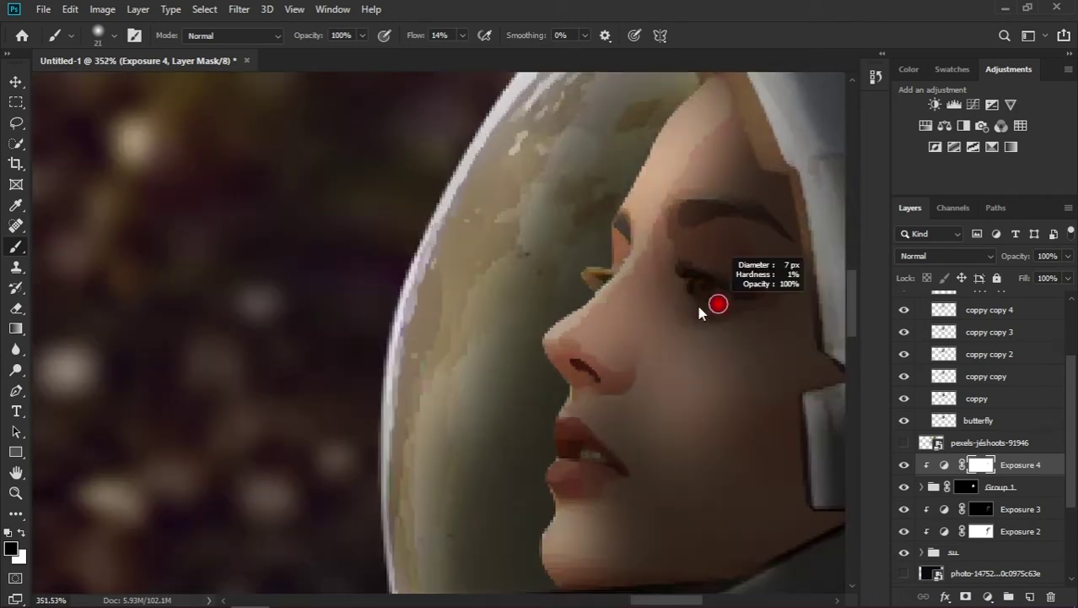
pyautogui.scroll(-2, 703, 287)
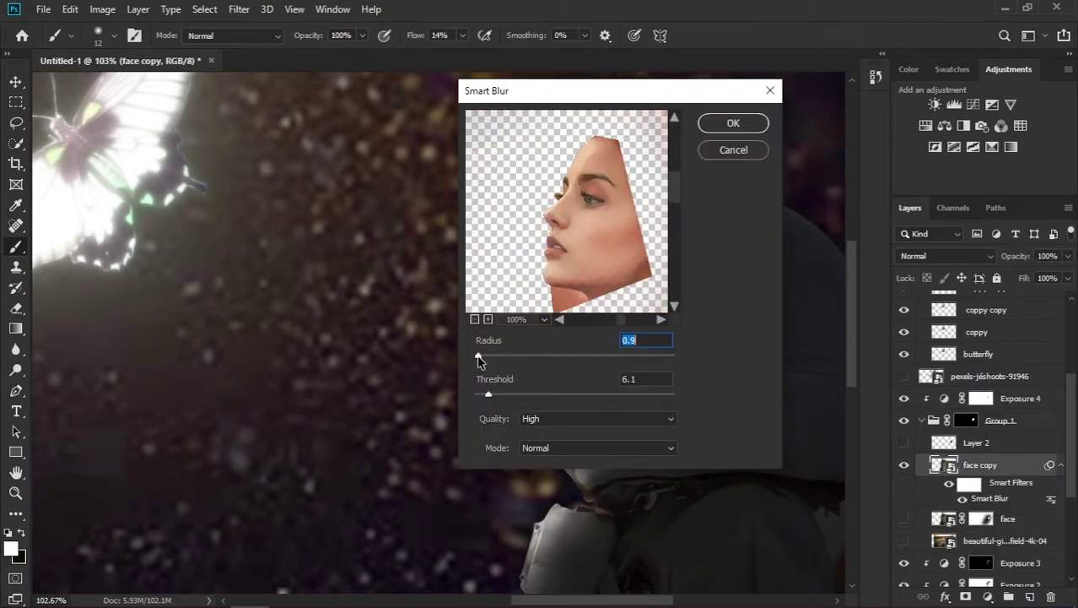
pyautogui.click(733, 123)
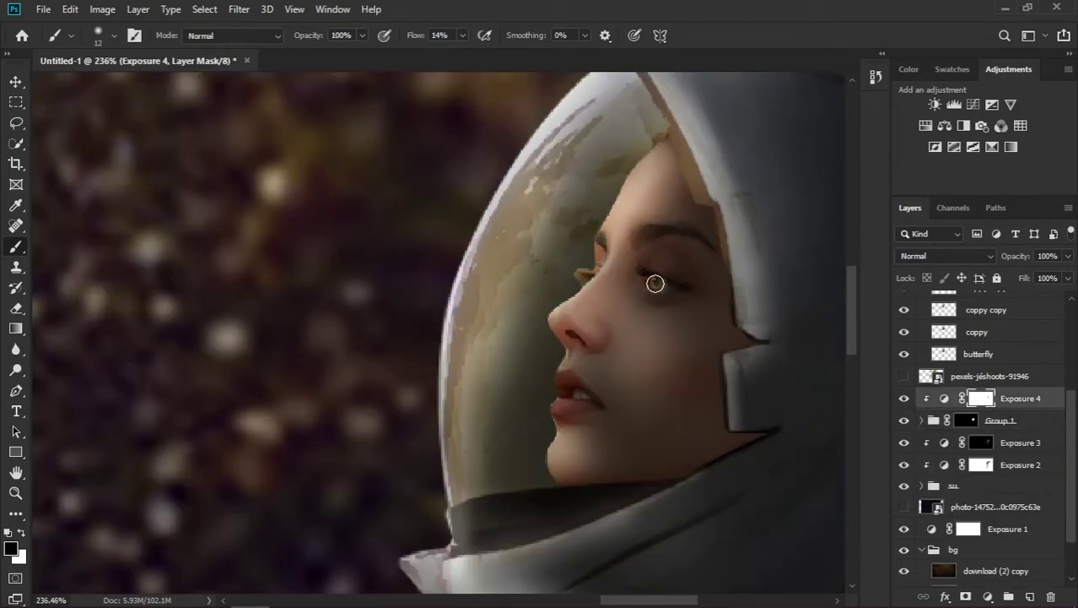
pyautogui.keyDown('alt'); pyautogui.rightClick(675, 248); pyautogui.keyUp('alt')
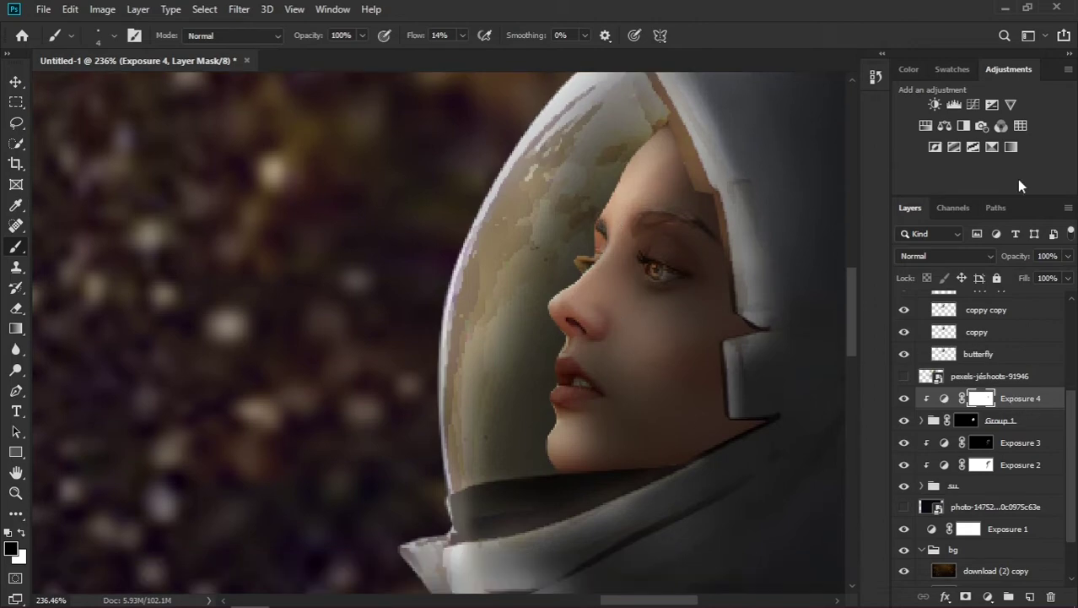
# Add an Exposure 5 layer with raised exposure and invert its mask to hide it
pyautogui.click(992, 105)
pyautogui.moveTo(233, 258); pyautogui.dragTo(252, 257)
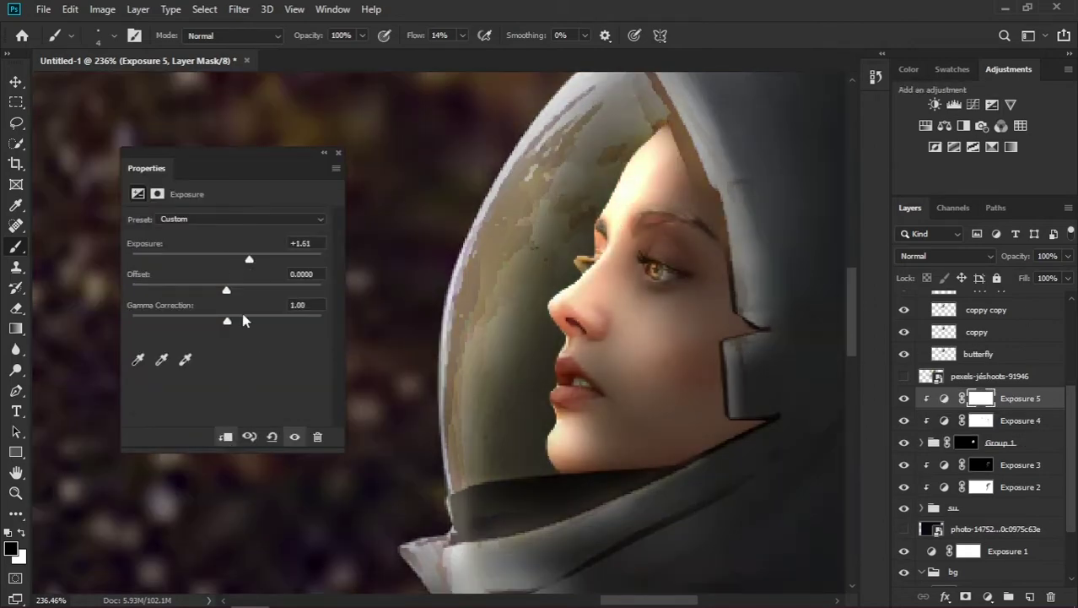
pyautogui.click(293, 174)
pyautogui.hotkey('ctrl', 'i')
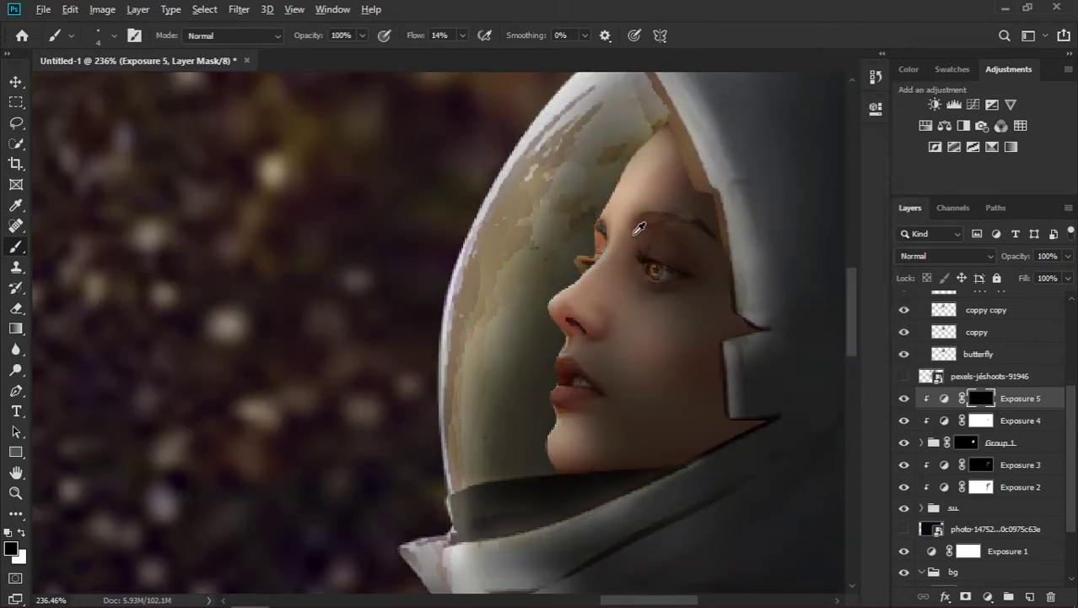
pyautogui.keyDown('alt'); pyautogui.rightClick(650, 205); pyautogui.keyUp('alt')
pyautogui.scroll(3, 615, 145)
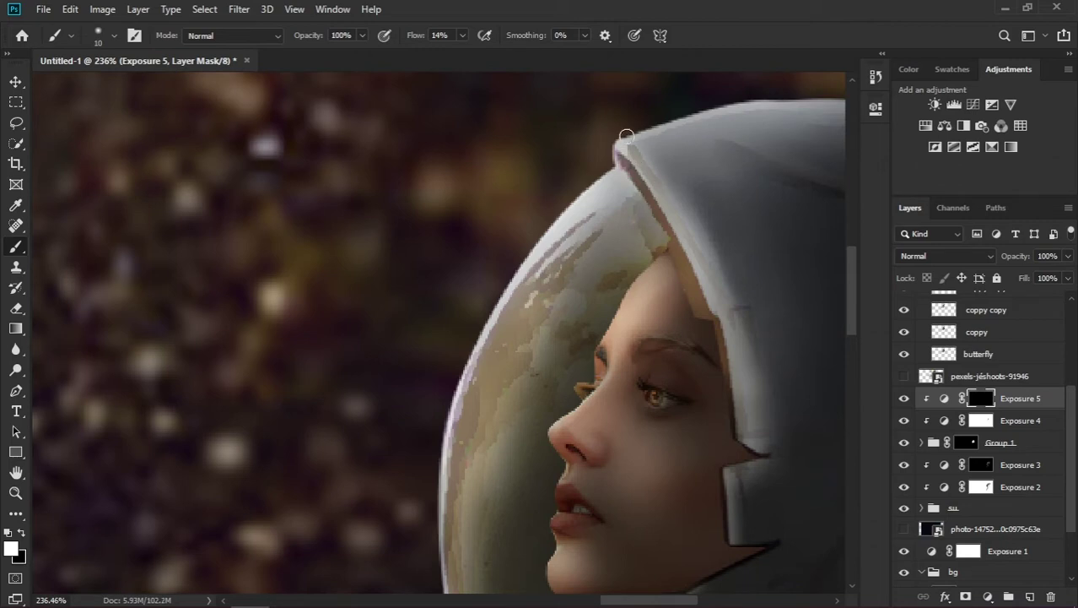
pyautogui.scroll(-3, 626, 137)
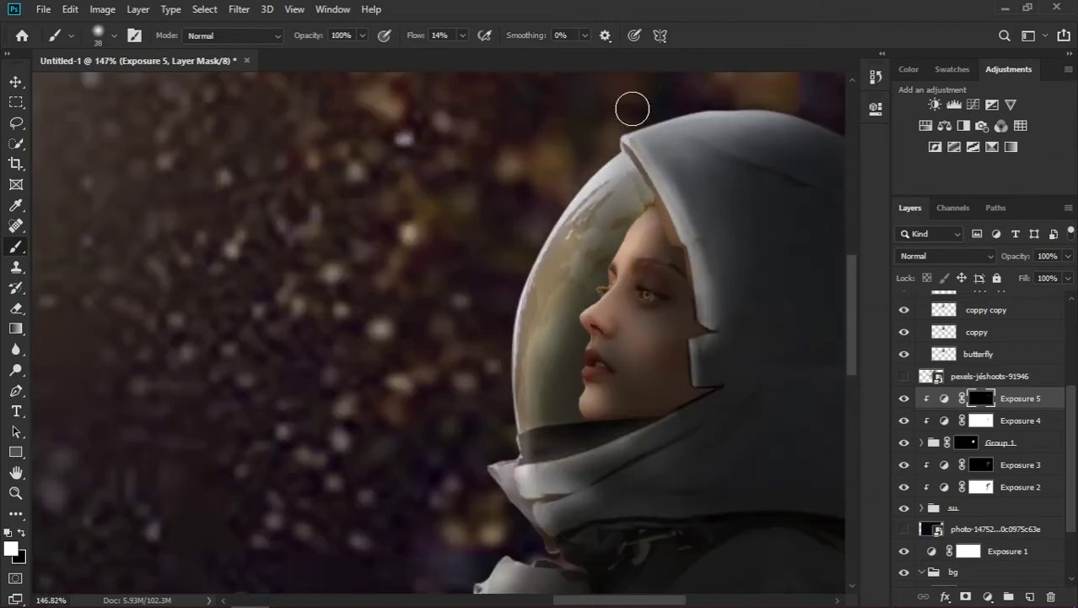
# Set brush flow to 21% and paint soft highlights onto the face in the Exposure 5 mask
pyautogui.click(420, 35)
pyautogui.scroll(2, 641, 233)
pyautogui.keyDown('alt'); pyautogui.rightClick(643, 278); pyautogui.keyUp('alt')
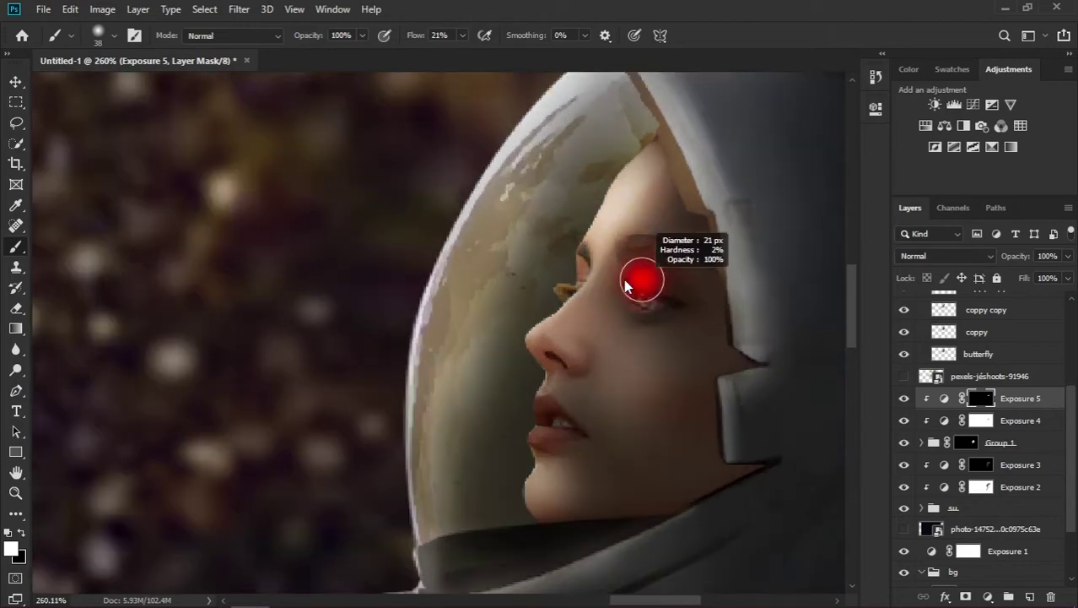
pyautogui.scroll(2, 579, 348)
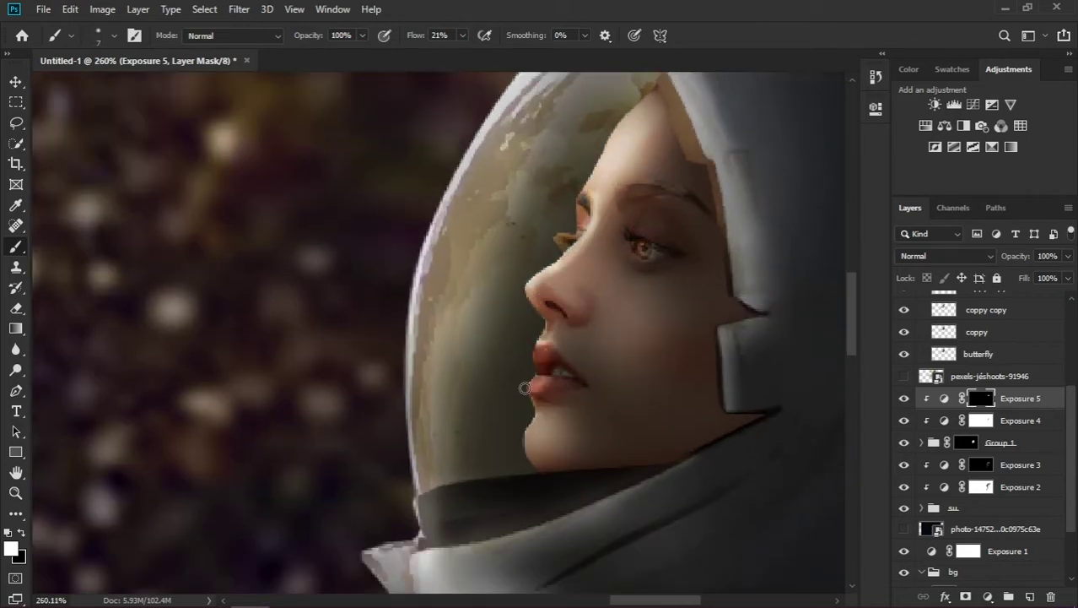
pyautogui.scroll(-2, 517, 361)
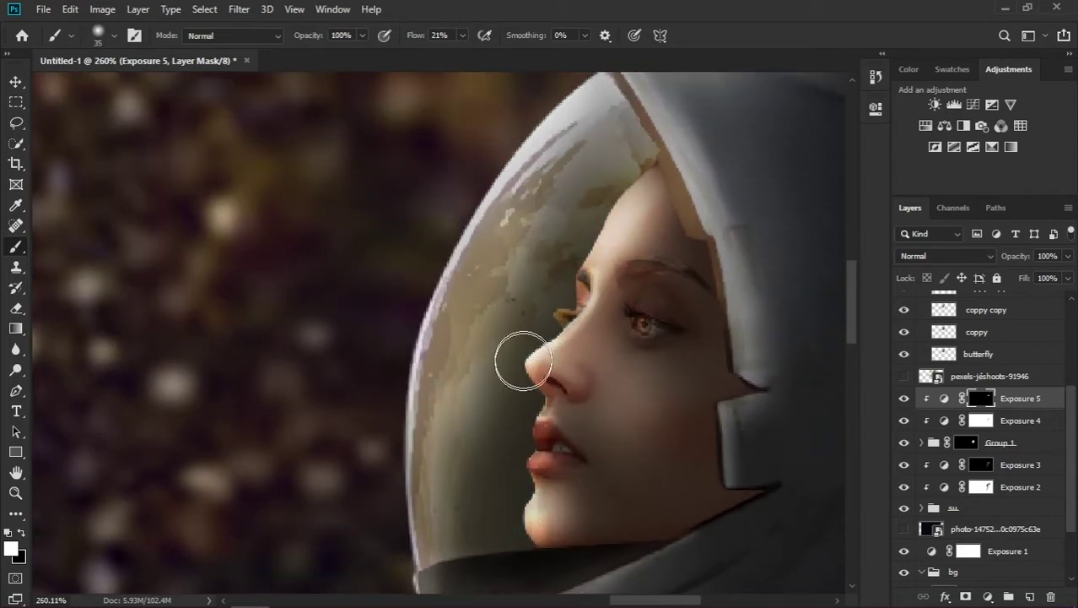
pyautogui.keyDown('alt'); pyautogui.rightClick(558, 396); pyautogui.keyUp('alt')
pyautogui.scroll(-1, 637, 384)
pyautogui.scroll(-1, 637, 384)
pyautogui.keyDown('alt'); pyautogui.rightClick(681, 180); pyautogui.keyUp('alt')
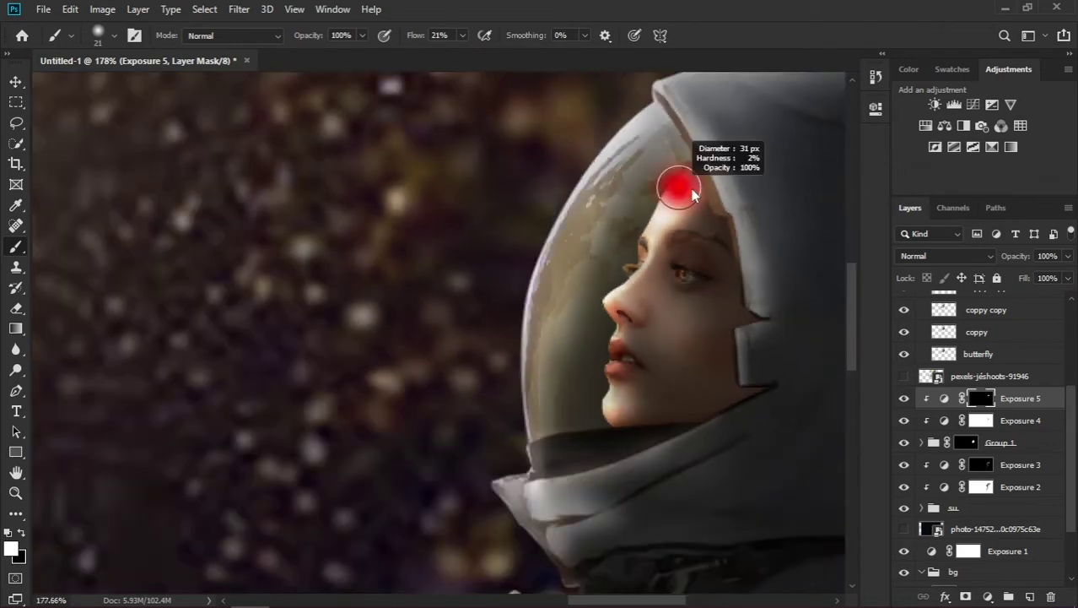
pyautogui.scroll(-2, 681, 181)
# Refine the face highlights with a smaller brush and black paint, then select the Exposure 5 layer
pyautogui.scroll(1, 707, 243)
pyautogui.scroll(2, 708, 243)
pyautogui.keyDown('alt'); pyautogui.rightClick(717, 271); pyautogui.keyUp('alt')
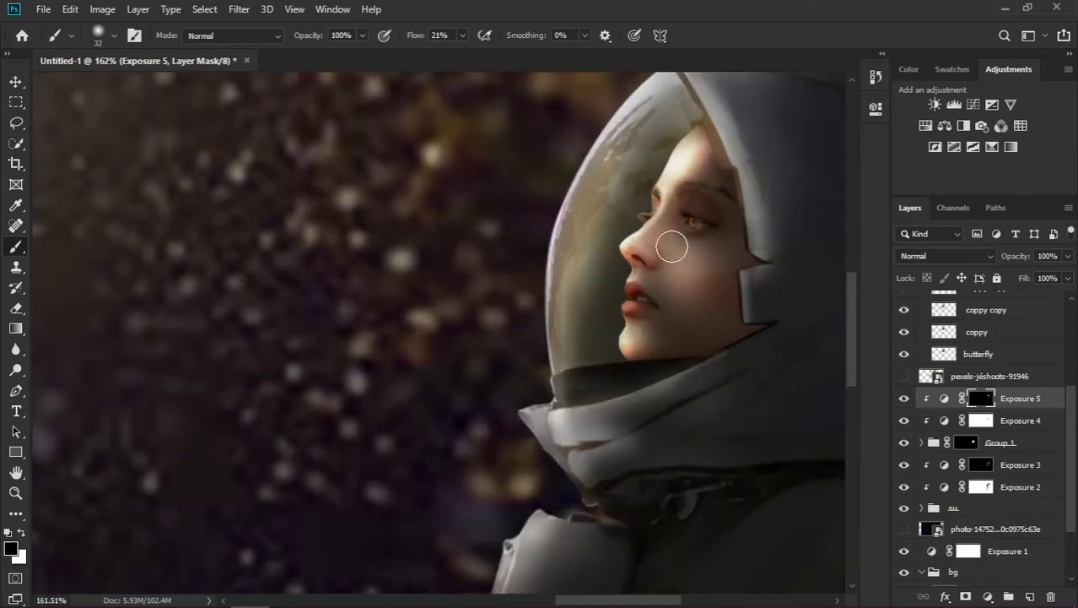
pyautogui.scroll(-2, 669, 240)
pyautogui.scroll(3, 657, 246)
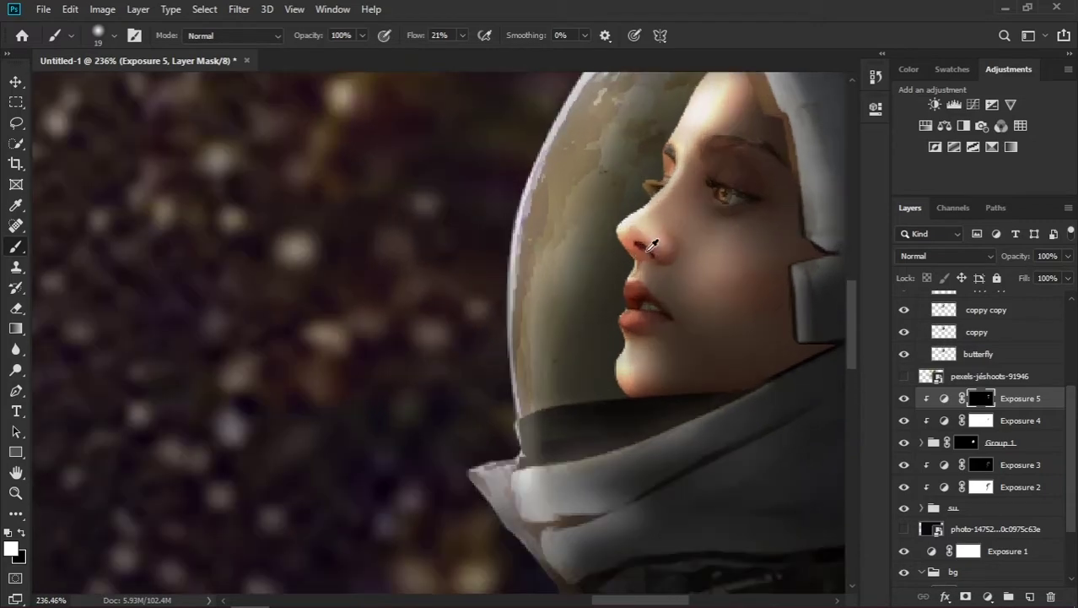
pyautogui.scroll(-3, 657, 261)
pyautogui.scroll(3, 641, 245)
pyautogui.press('x')
pyautogui.scroll(-3, 697, 279)
pyautogui.scroll(-1, 698, 279)
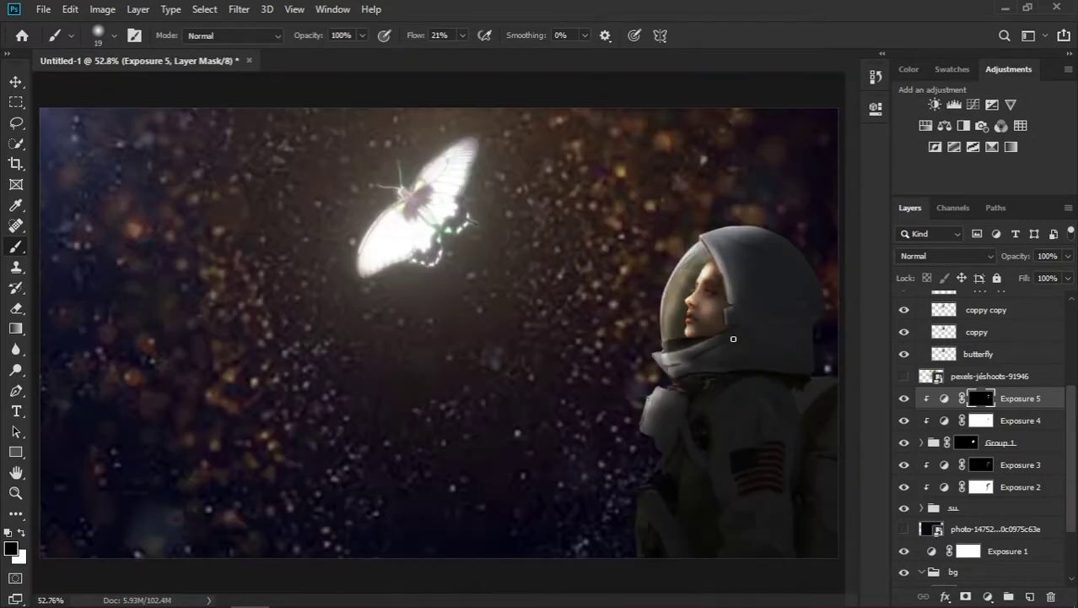
pyautogui.scroll(1, 979, 354)
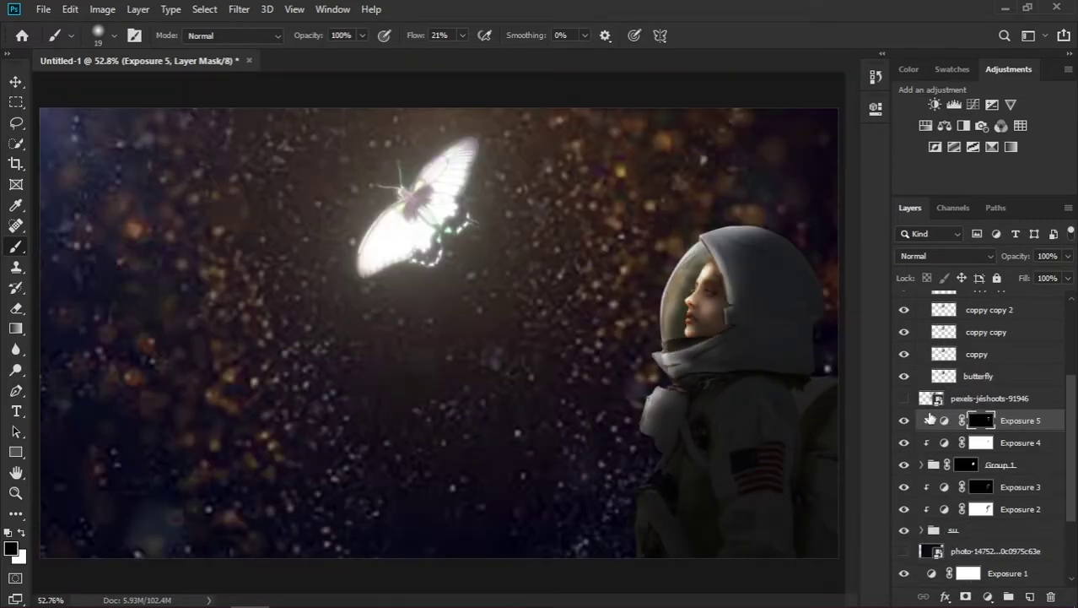
pyautogui.click(922, 291)
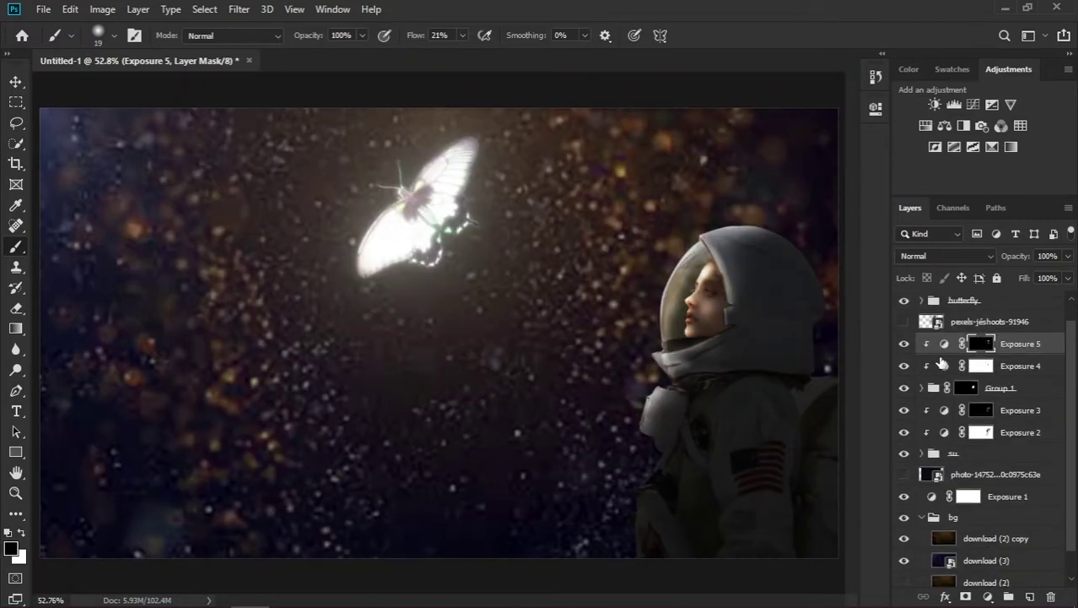
# Add a brightening Exposure 6 adjustment layer and invert its mask to black
pyautogui.click(993, 104)
pyautogui.moveTo(737, 192); pyautogui.dragTo(767, 192)
pyautogui.moveTo(775, 120); pyautogui.dragTo(422, 223)
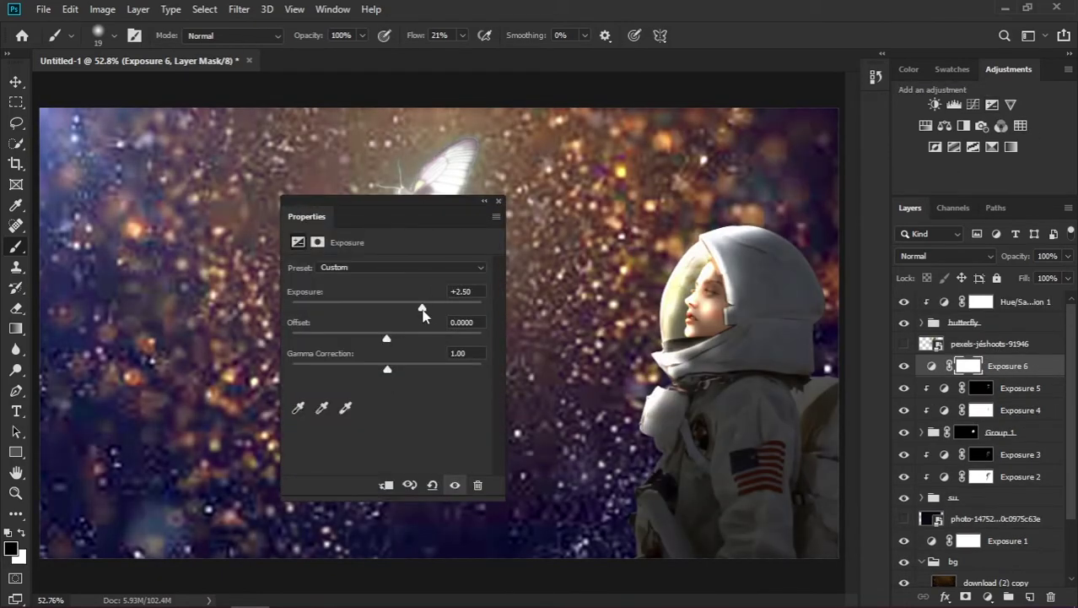
pyautogui.click(874, 133)
pyautogui.hotkey('ctrl', 'i')
# Paint light along the collar's top edge, resizing the brush and swapping black and white
pyautogui.scroll(3, 492, 362)
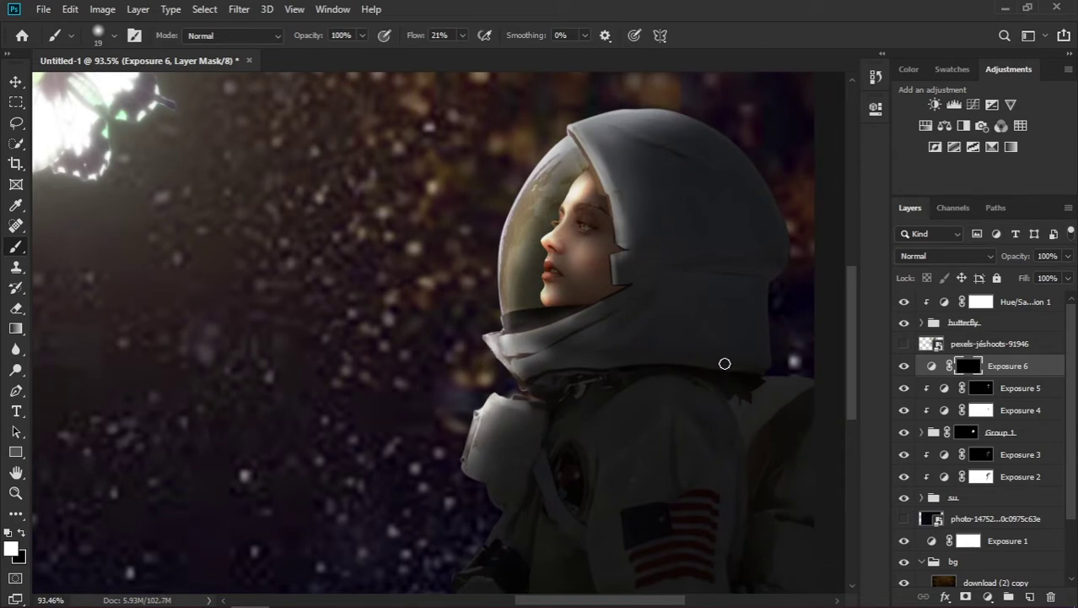
pyautogui.scroll(4, 621, 85)
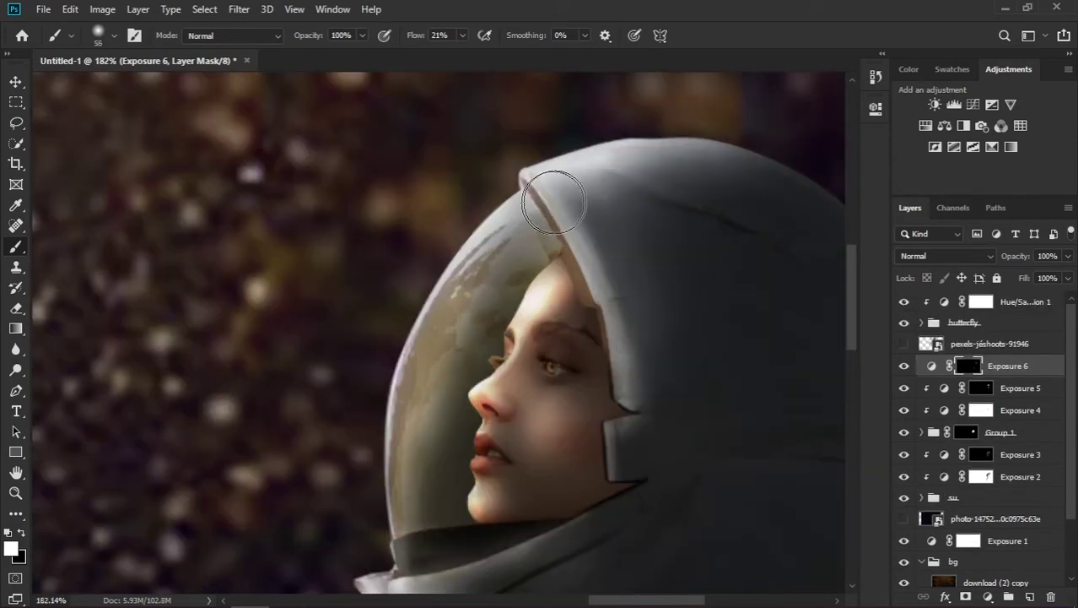
pyautogui.scroll(3, 406, 445)
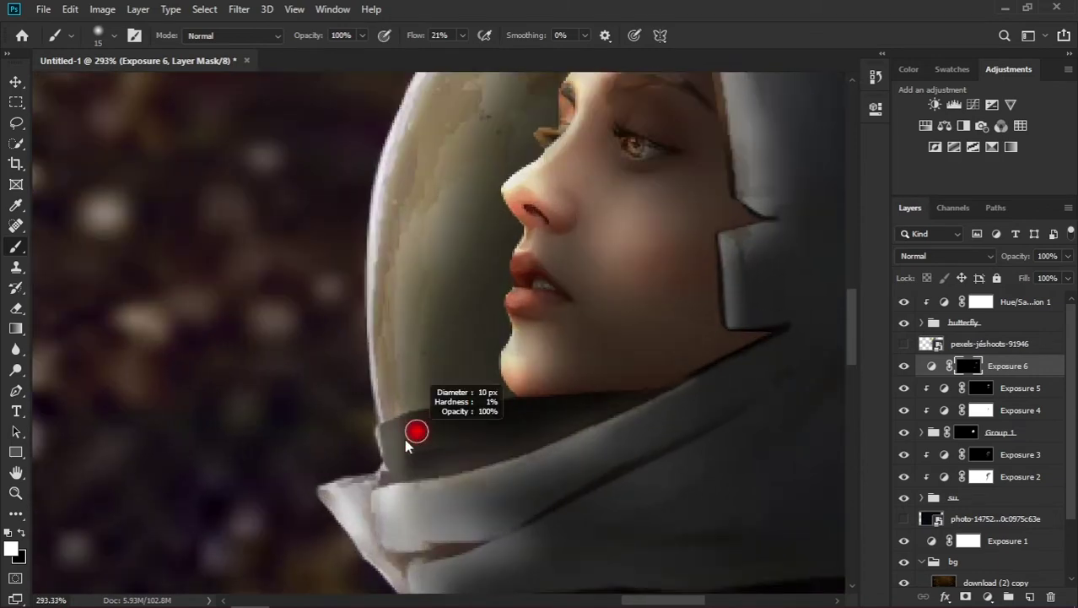
pyautogui.moveTo(532, 395); pyautogui.dragTo(395, 435)
pyautogui.scroll(-2, 422, 422)
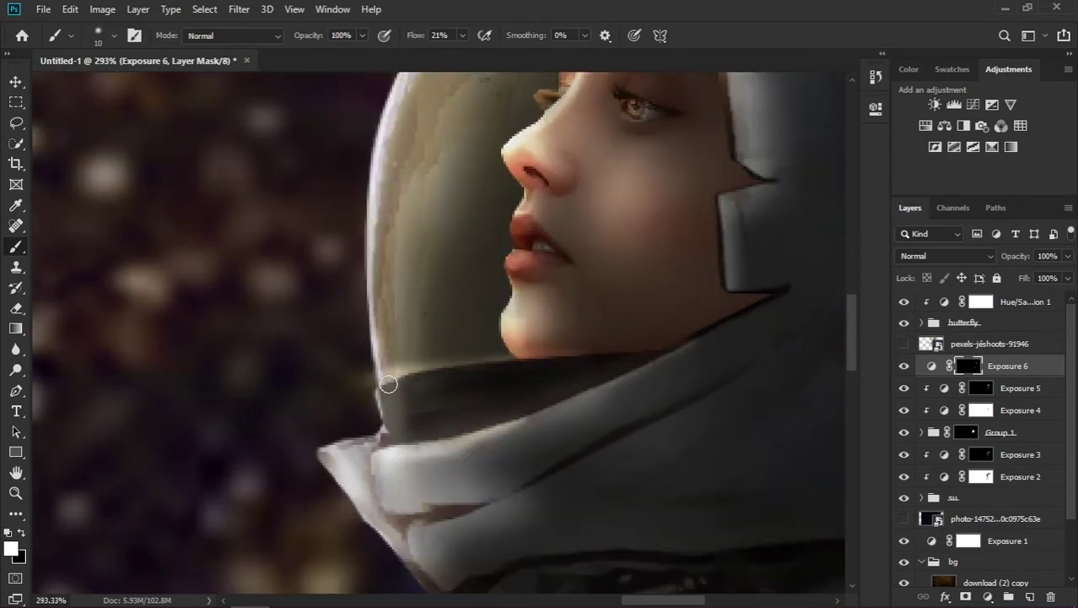
pyautogui.scroll(-1, 384, 405)
pyautogui.scroll(-2, 413, 518)
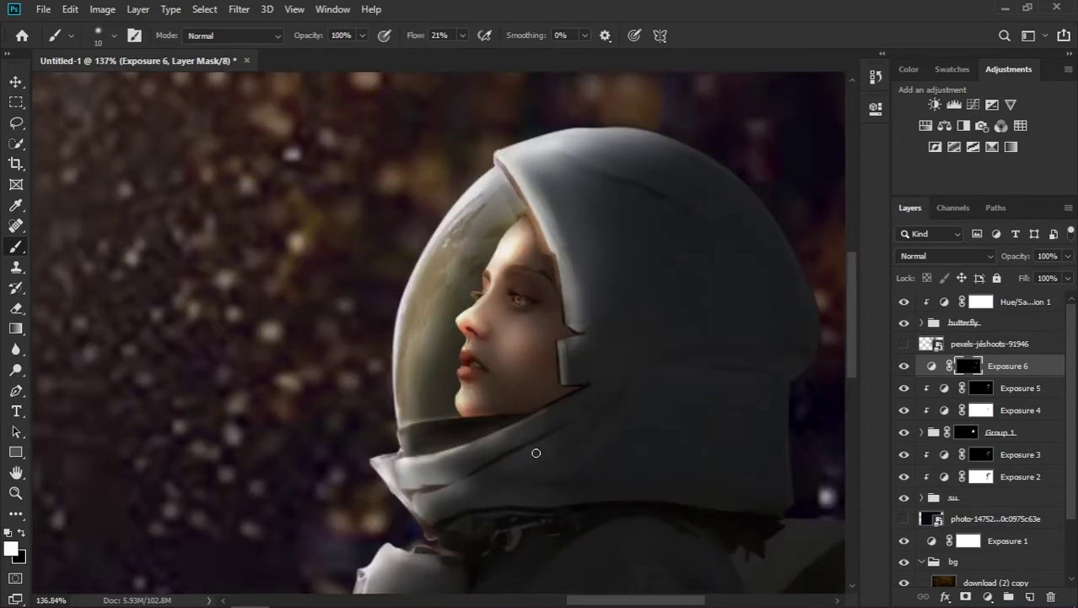
pyautogui.scroll(3, 534, 450)
pyautogui.scroll(-2, 573, 388)
pyautogui.scroll(1, 545, 354)
pyautogui.scroll(2, 553, 266)
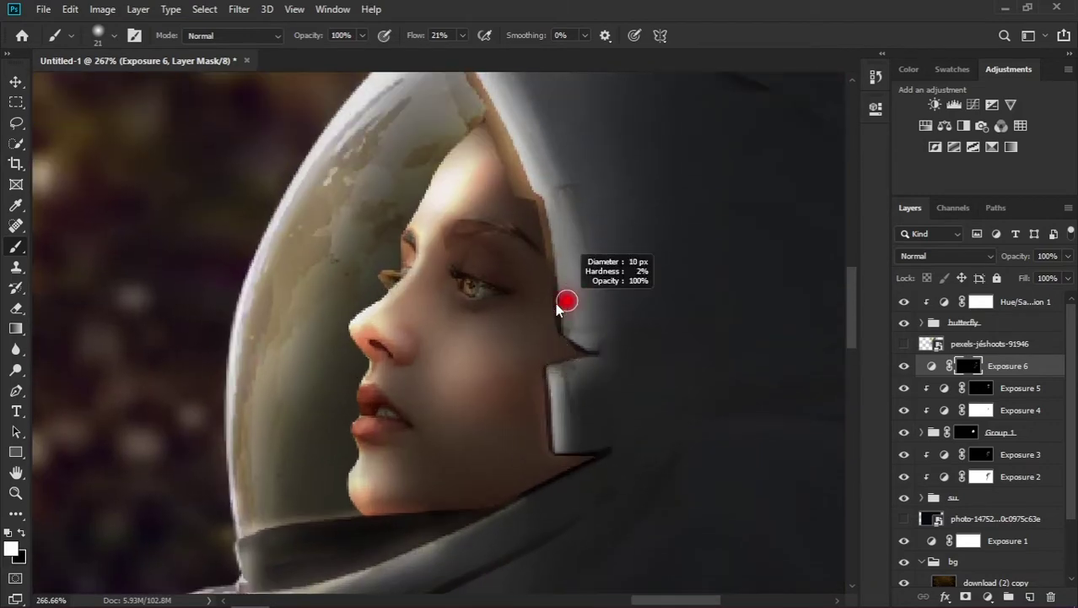
pyautogui.scroll(1, 583, 258)
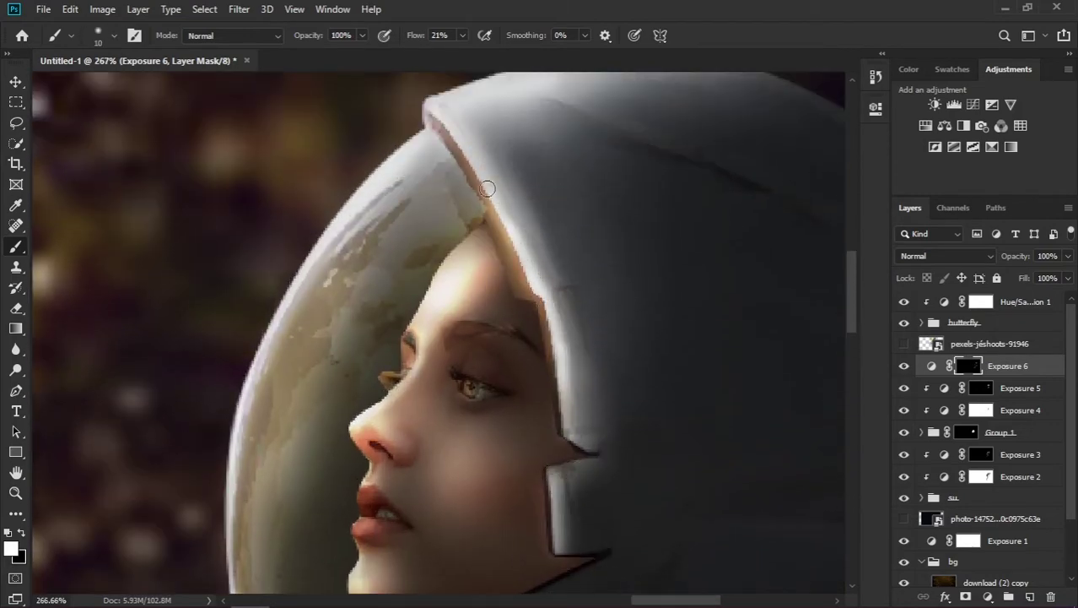
pyautogui.scroll(-2, 548, 278)
pyautogui.scroll(-3, 628, 294)
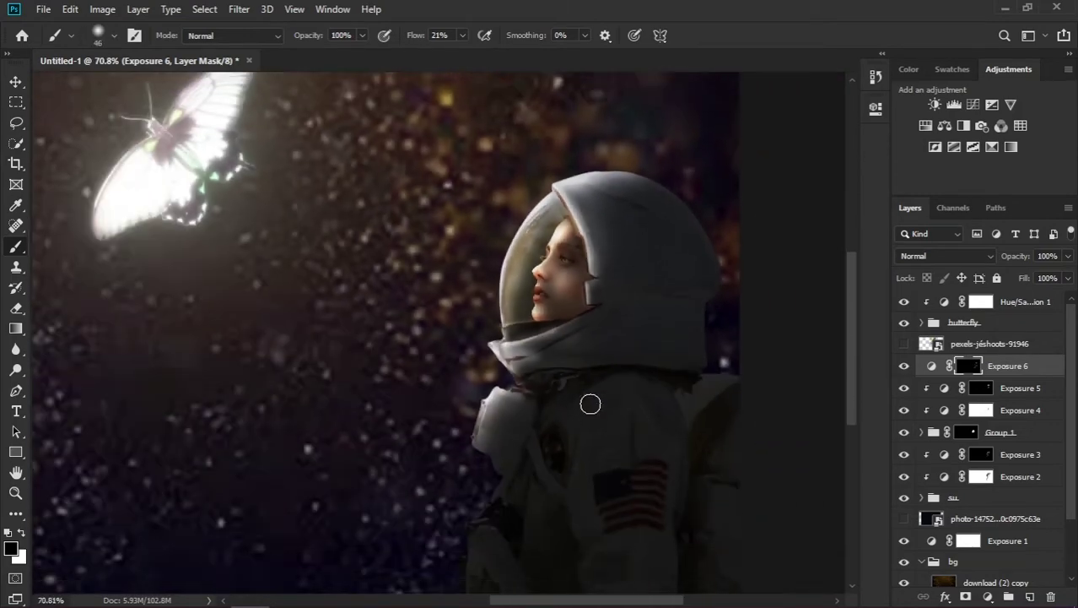
pyautogui.scroll(2, 590, 400)
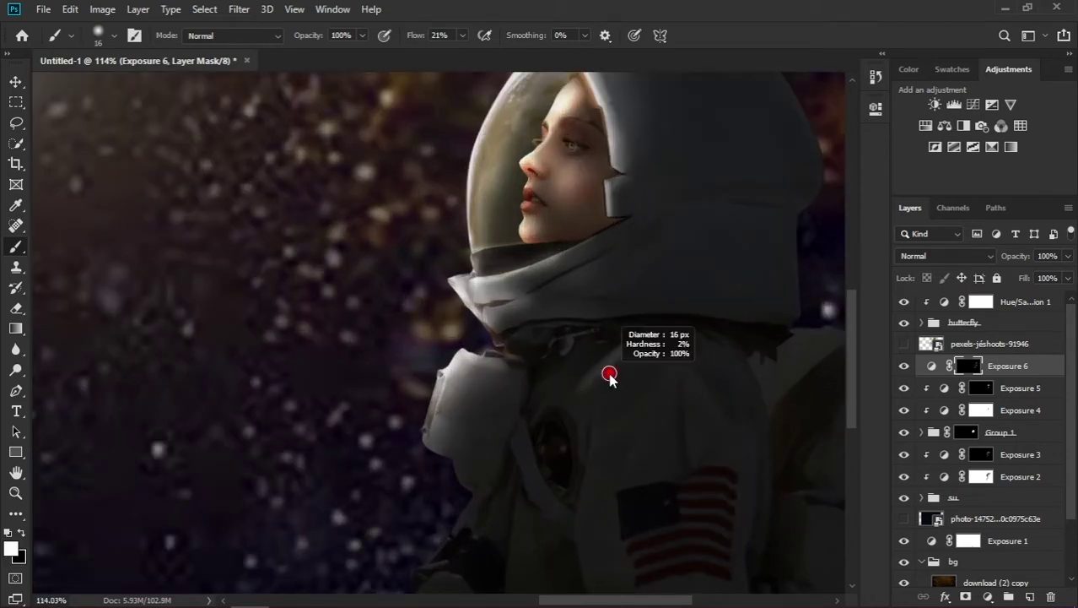
pyautogui.moveTo(586, 383); pyautogui.dragTo(625, 366)
pyautogui.scroll(-2, 616, 465)
pyautogui.scroll(3, 675, 323)
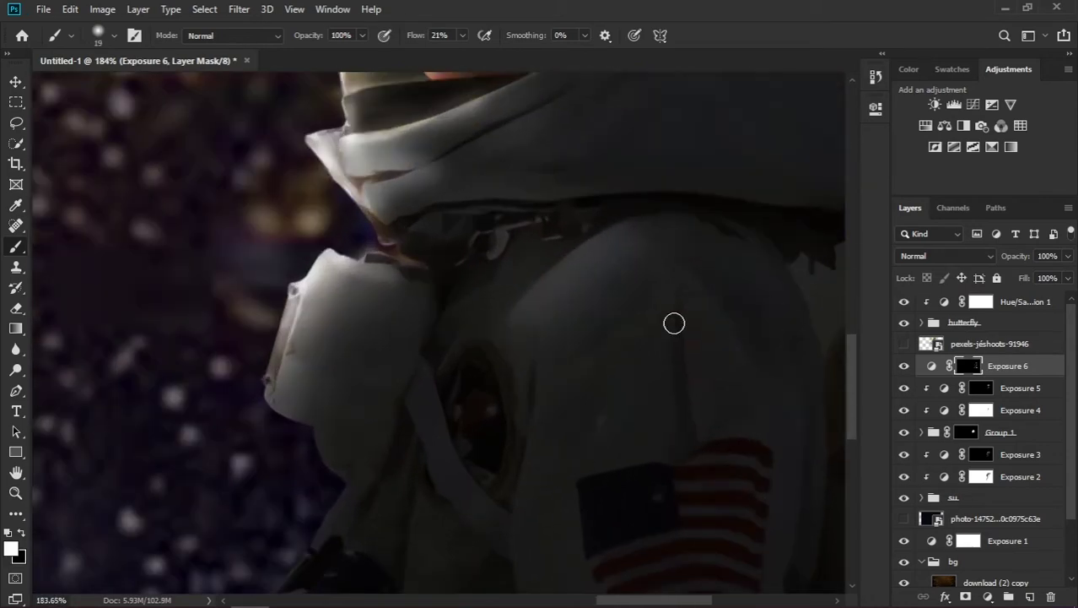
pyautogui.moveTo(698, 335); pyautogui.dragTo(739, 410)
pyautogui.press('x')
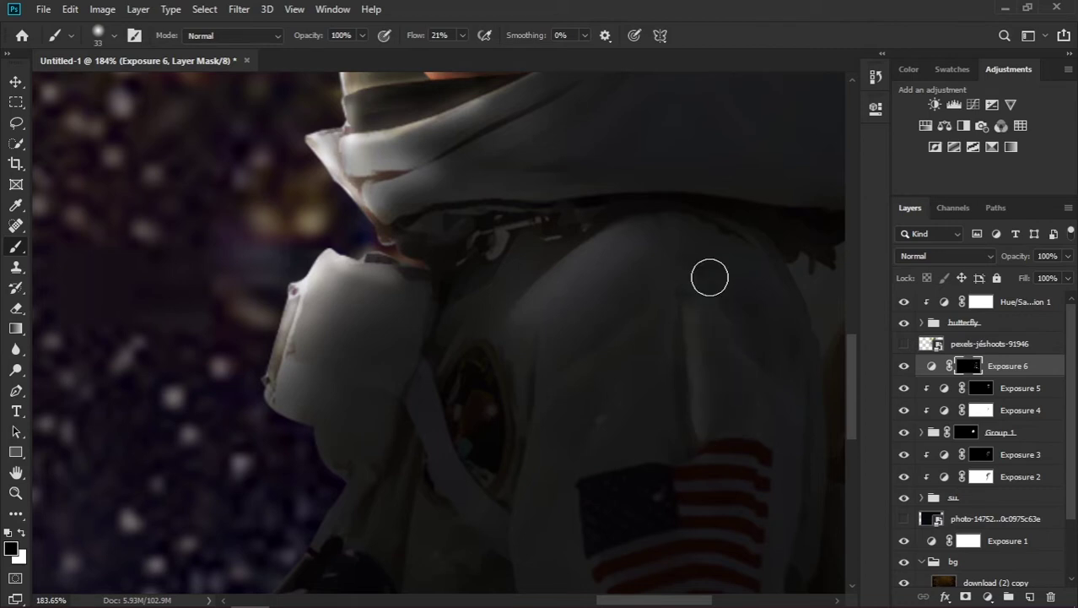
pyautogui.scroll(-5, 724, 315)
pyautogui.scroll(6, 662, 448)
pyautogui.moveTo(458, 410); pyautogui.dragTo(414, 414)
pyautogui.press('x')
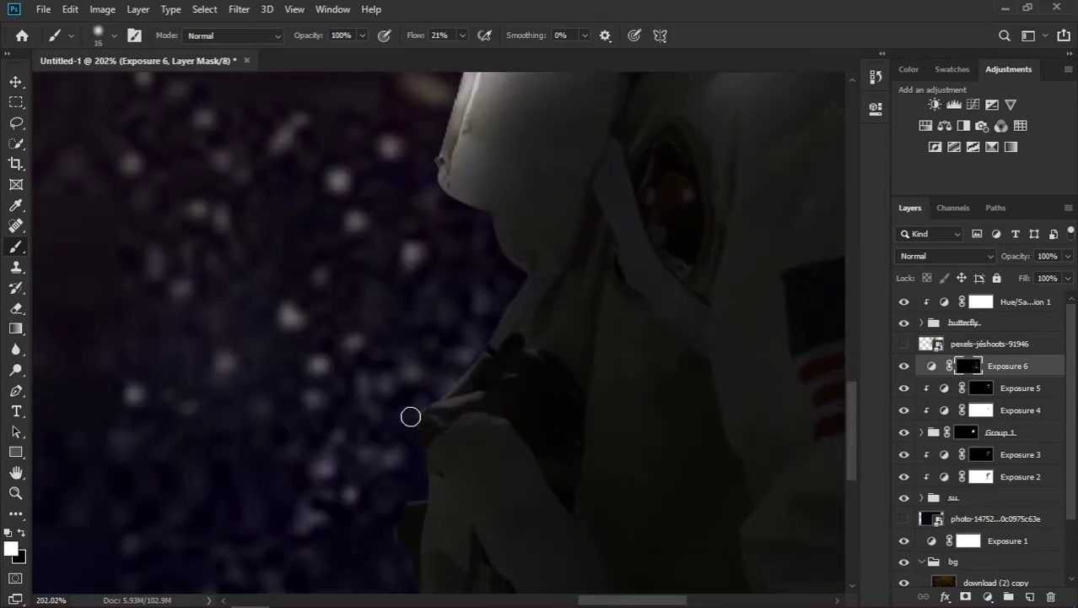
pyautogui.scroll(3, 473, 397)
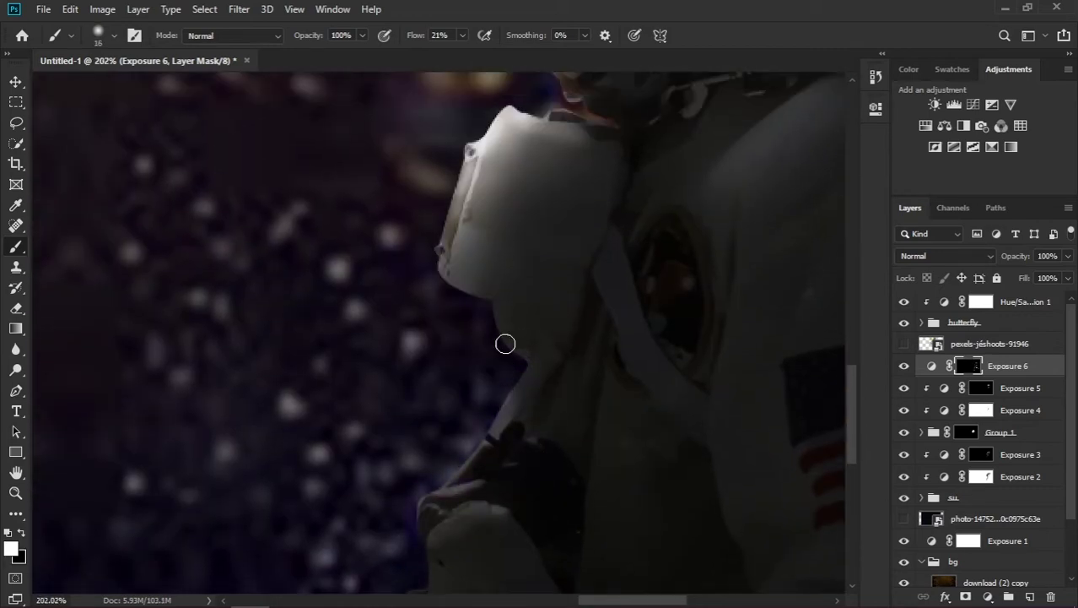
pyautogui.press('x')
pyautogui.scroll(1, 691, 400)
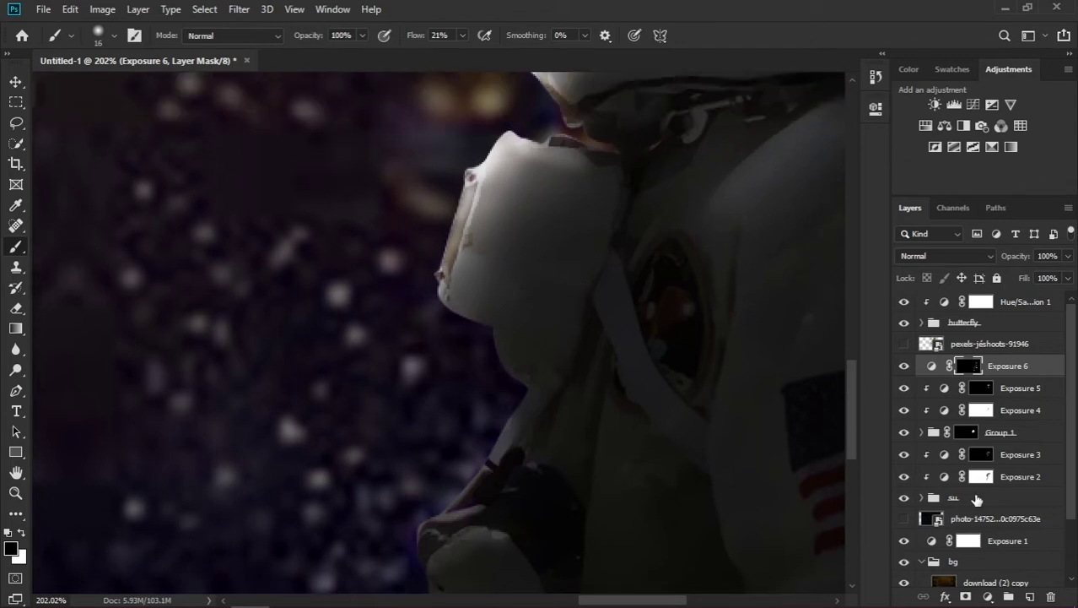
# On the Exposure 3 mask, paint a soft highlight over the suit's shoulder
pyautogui.click(981, 387)
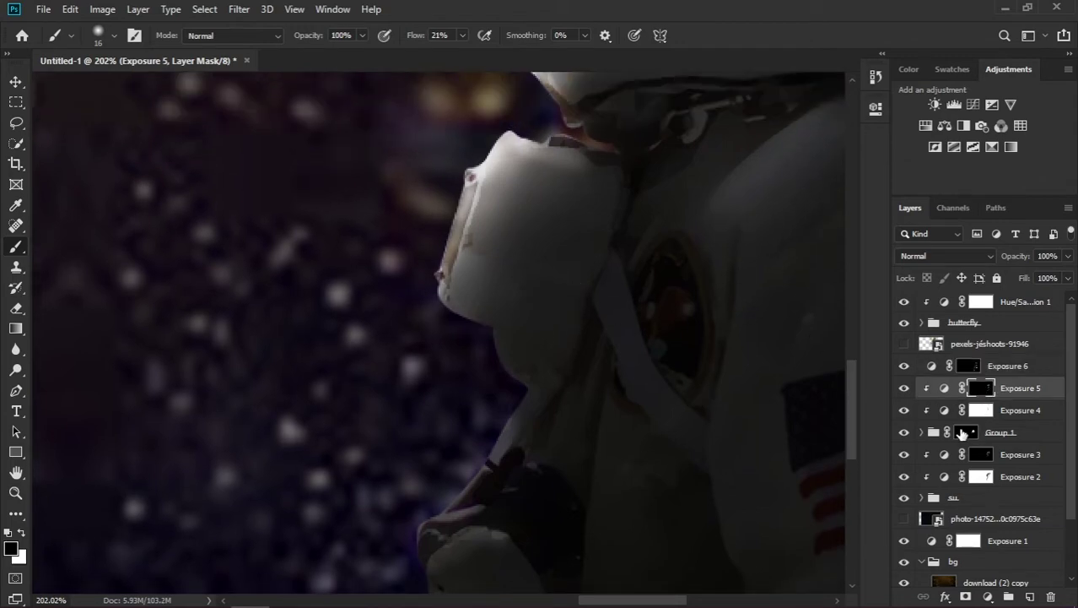
pyautogui.click(980, 454)
pyautogui.moveTo(746, 349)
pyautogui.mouseDown()
pyautogui.moveTo(548, 378)
pyautogui.moveTo(643, 289)
pyautogui.moveTo(669, 289)
pyautogui.mouseUp()
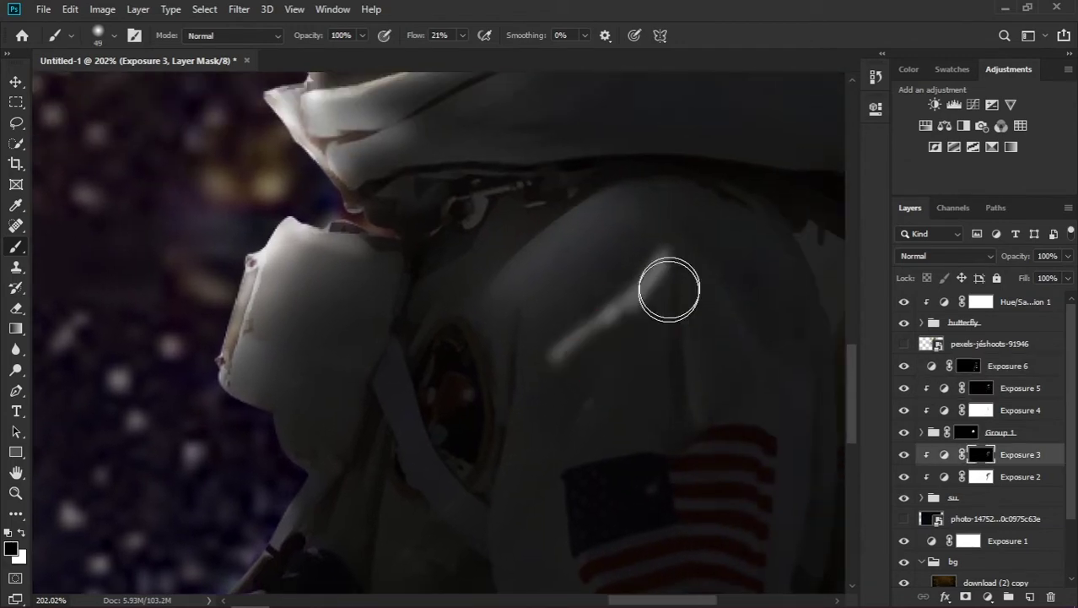
pyautogui.hotkey('ctrl', 'z')
pyautogui.press('x')
pyautogui.press('[')
pyautogui.press('[')
pyautogui.press('[')
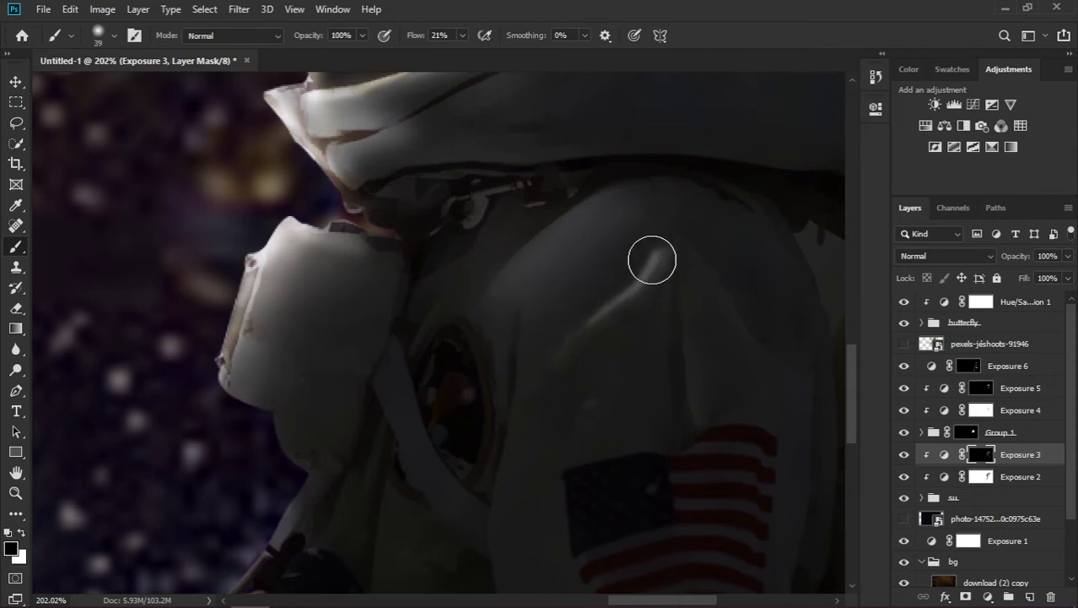
pyautogui.scroll(-3, 652, 259)
pyautogui.scroll(3, 525, 405)
pyautogui.moveTo(511, 289); pyautogui.dragTo(606, 222)
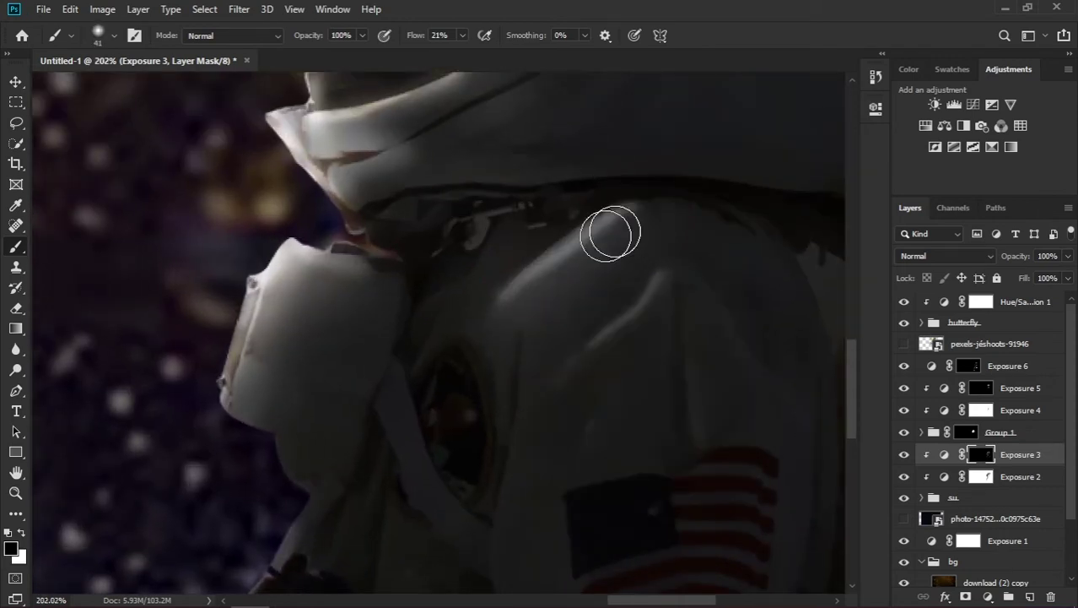
pyautogui.scroll(-5, 610, 234)
pyautogui.scroll(-3, 655, 256)
pyautogui.scroll(-2, 655, 256)
pyautogui.scroll(3, 524, 262)
pyautogui.press('[')
pyautogui.press('[')
pyautogui.press('[')
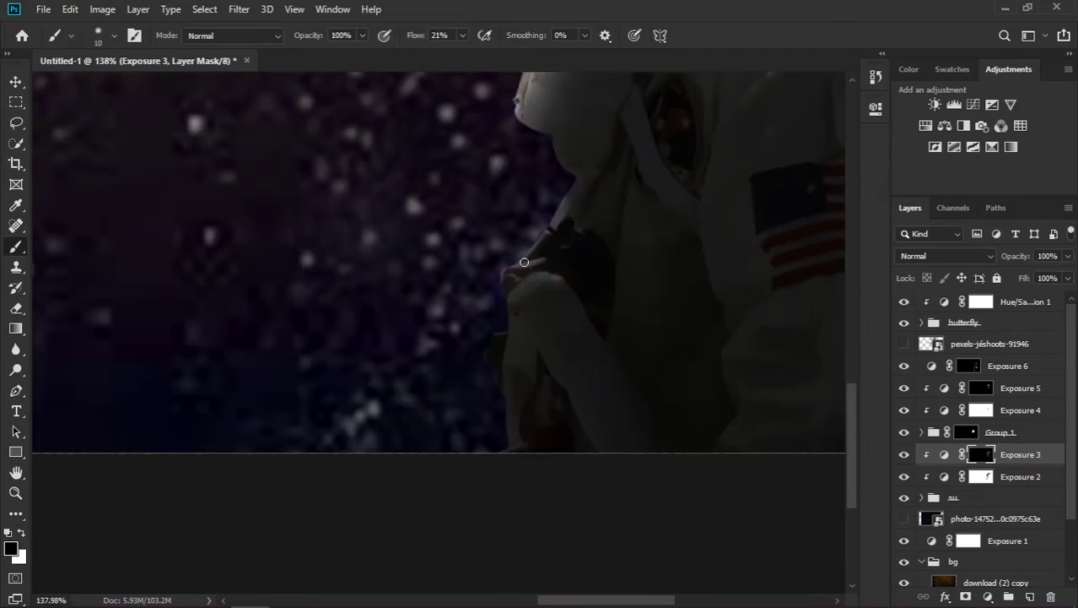
pyautogui.scroll(2, 596, 200)
pyautogui.rightClick(557, 196)
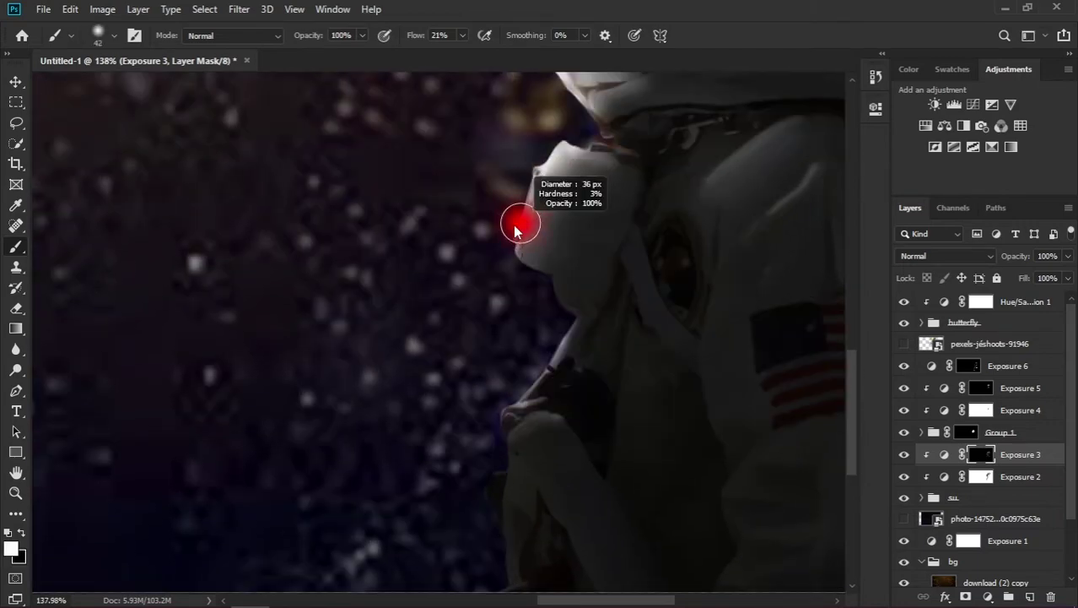
pyautogui.scroll(2, 541, 211)
pyautogui.press('x')
pyautogui.scroll(1, 566, 191)
pyautogui.scroll(-4, 591, 237)
pyautogui.scroll(3, 627, 285)
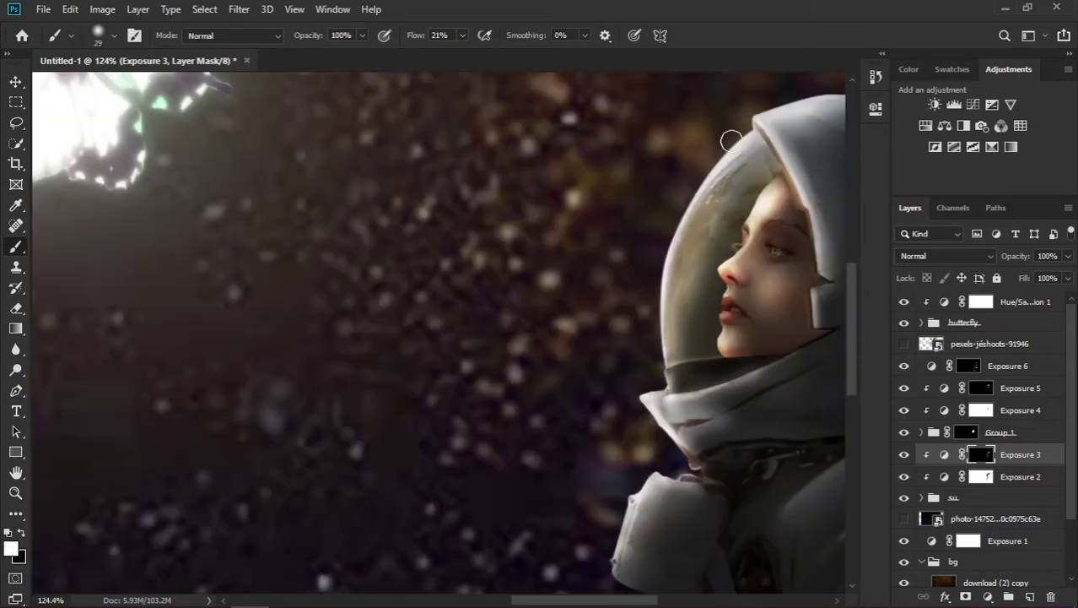
pyautogui.press(']')
pyautogui.press(']')
pyautogui.press(']')
pyautogui.scroll(-4, 624, 287)
pyautogui.scroll(2, 726, 338)
pyautogui.scroll(2, 686, 346)
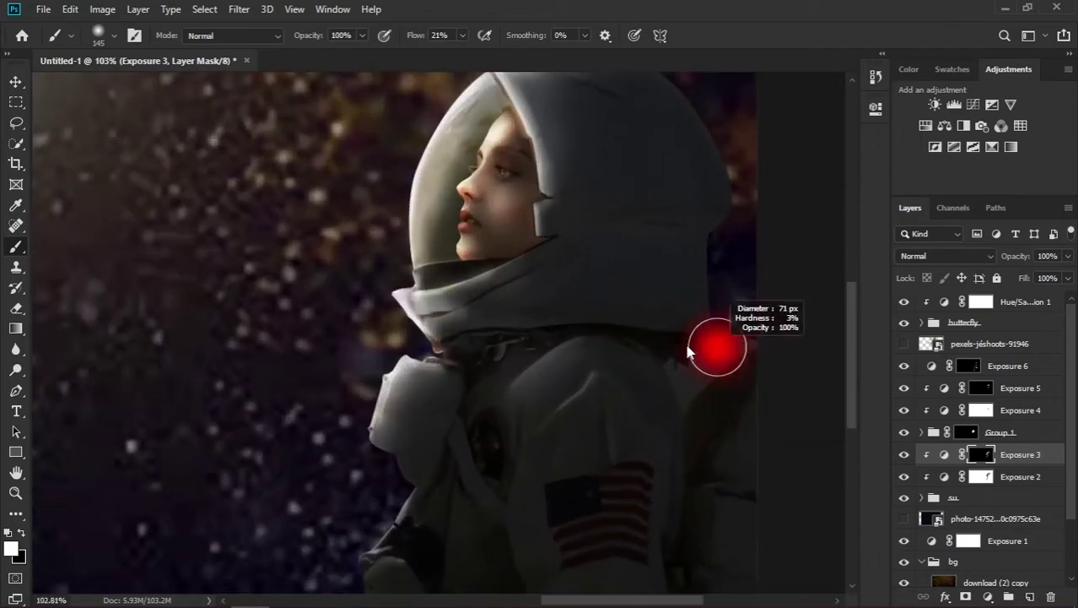
pyautogui.press('x')
pyautogui.moveTo(577, 370)
pyautogui.mouseDown()
pyautogui.moveTo(590, 436)
pyautogui.moveTo(541, 387)
pyautogui.moveTo(629, 384)
pyautogui.mouseUp()
# Refine the shoulder mask, swapping black and white and adjusting brush size while zooming
pyautogui.press('x')
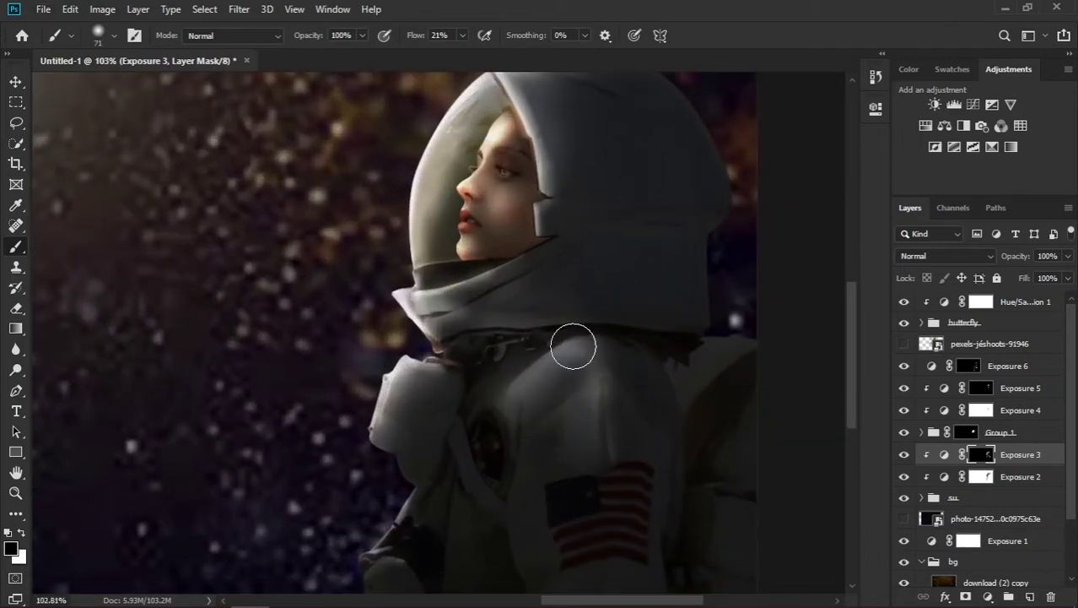
pyautogui.scroll(-2, 669, 511)
pyautogui.scroll(1, 683, 489)
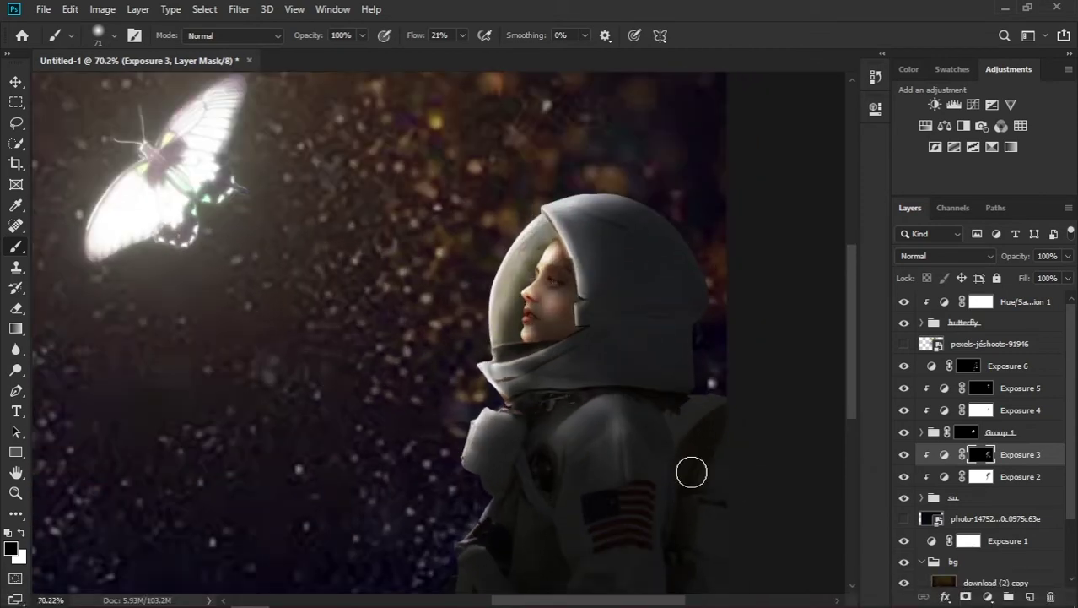
pyautogui.scroll(1, 666, 430)
pyautogui.scroll(1, 629, 396)
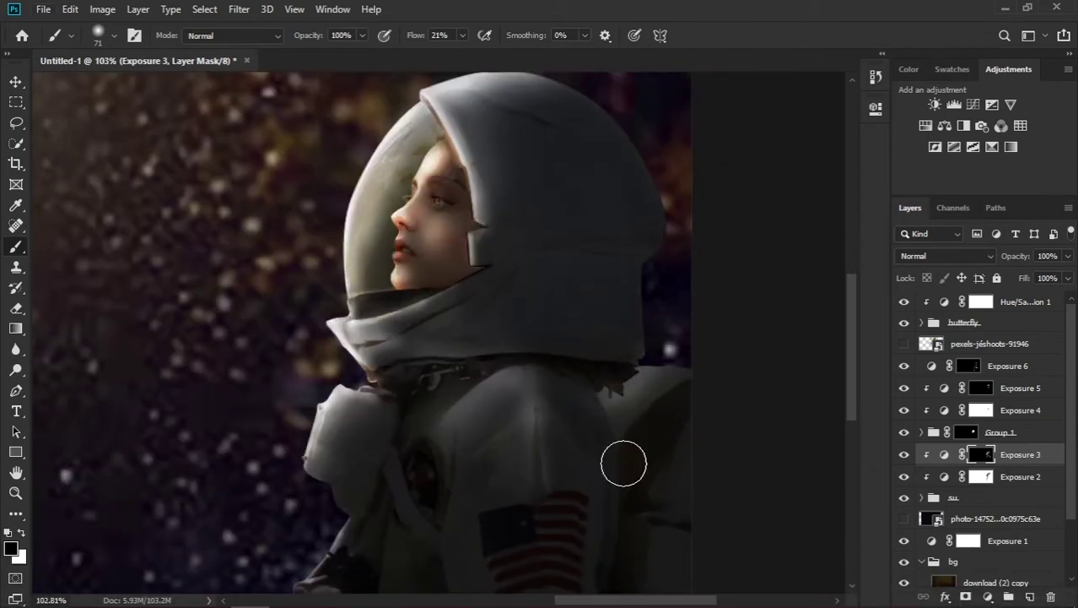
pyautogui.scroll(1, 559, 417)
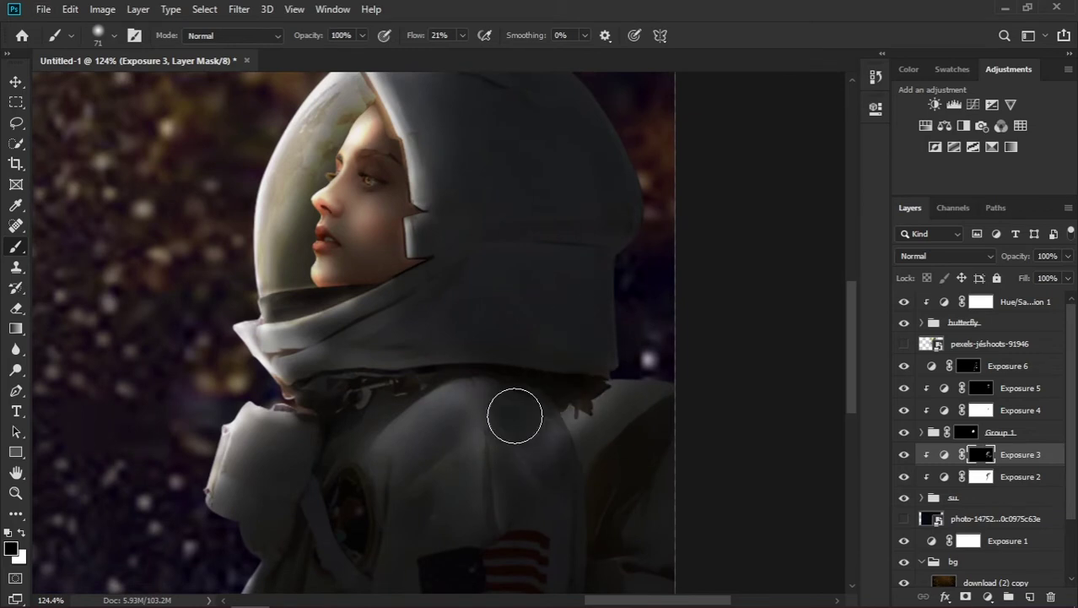
pyautogui.scroll(4, 585, 410)
pyautogui.scroll(2, 534, 397)
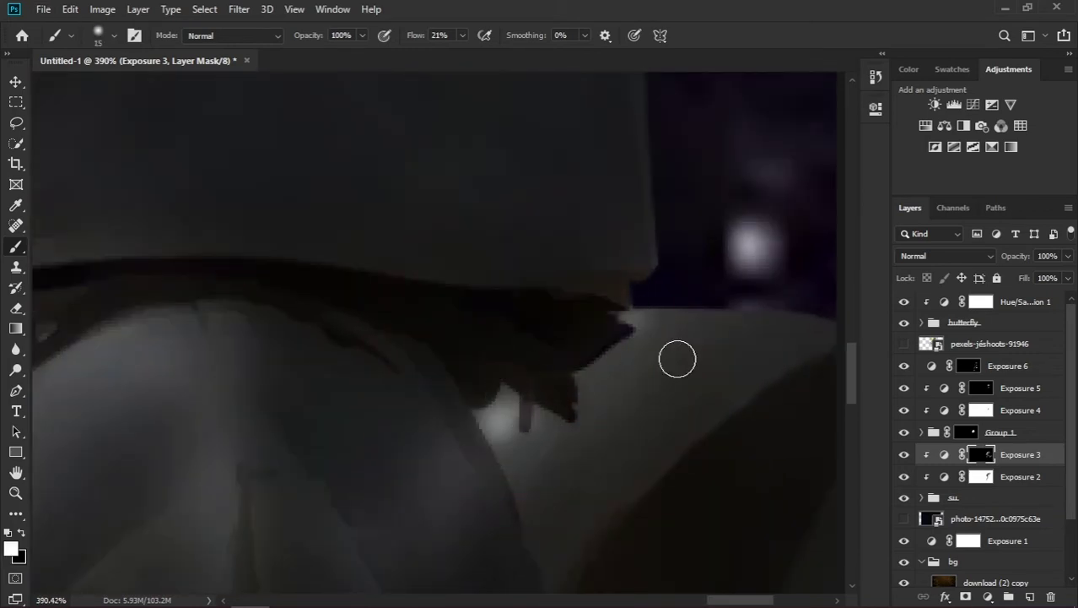
pyautogui.scroll(-1, 532, 360)
pyautogui.scroll(-2, 571, 369)
pyautogui.scroll(-3, 590, 429)
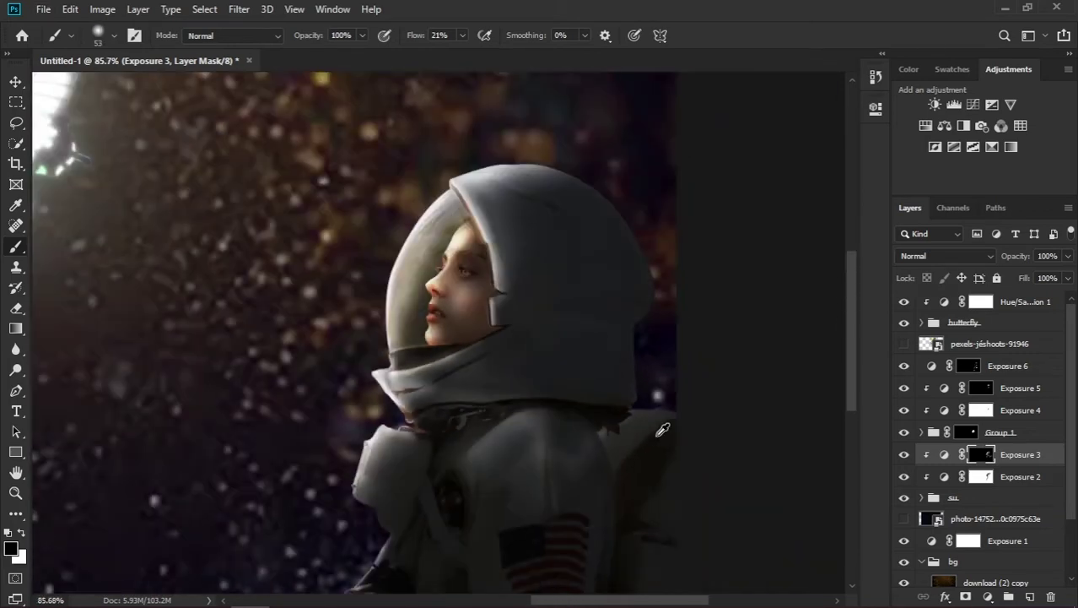
pyautogui.press('x')
pyautogui.scroll(-3, 660, 403)
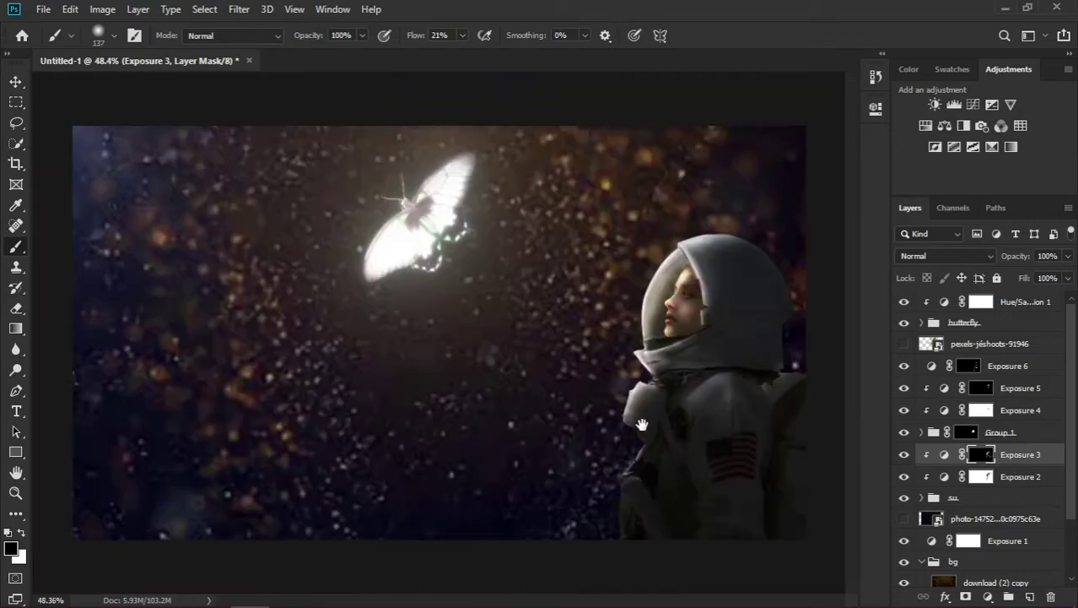
pyautogui.scroll(2, 608, 363)
pyautogui.scroll(2, 585, 340)
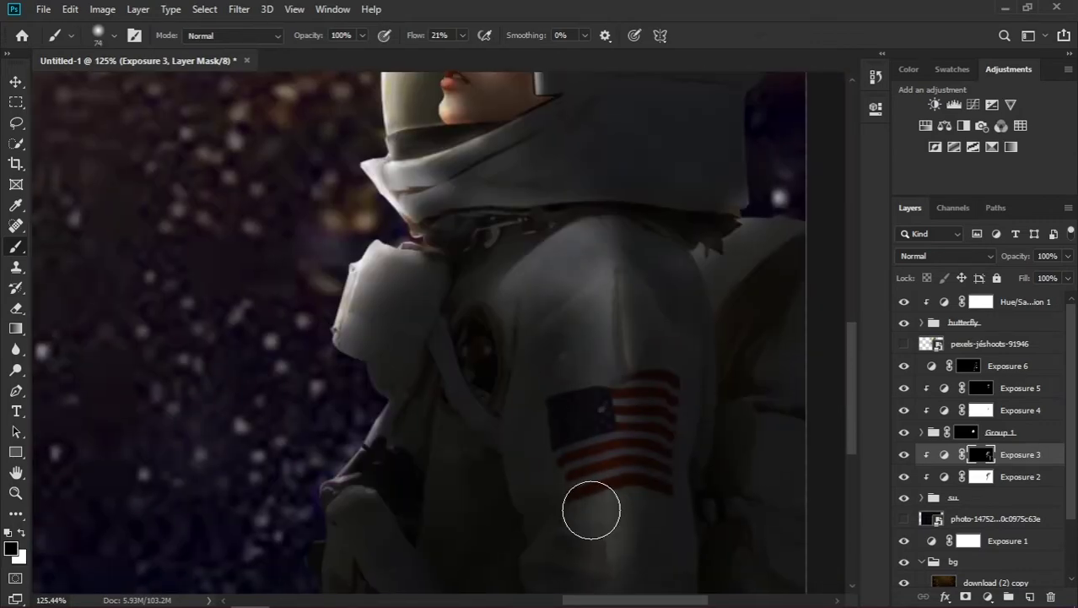
pyautogui.press(']')
pyautogui.press(']')
pyautogui.press(']')
pyautogui.scroll(-3, 606, 494)
pyautogui.press('[')
pyautogui.press('[')
pyautogui.press('[')
pyautogui.scroll(3, 639, 516)
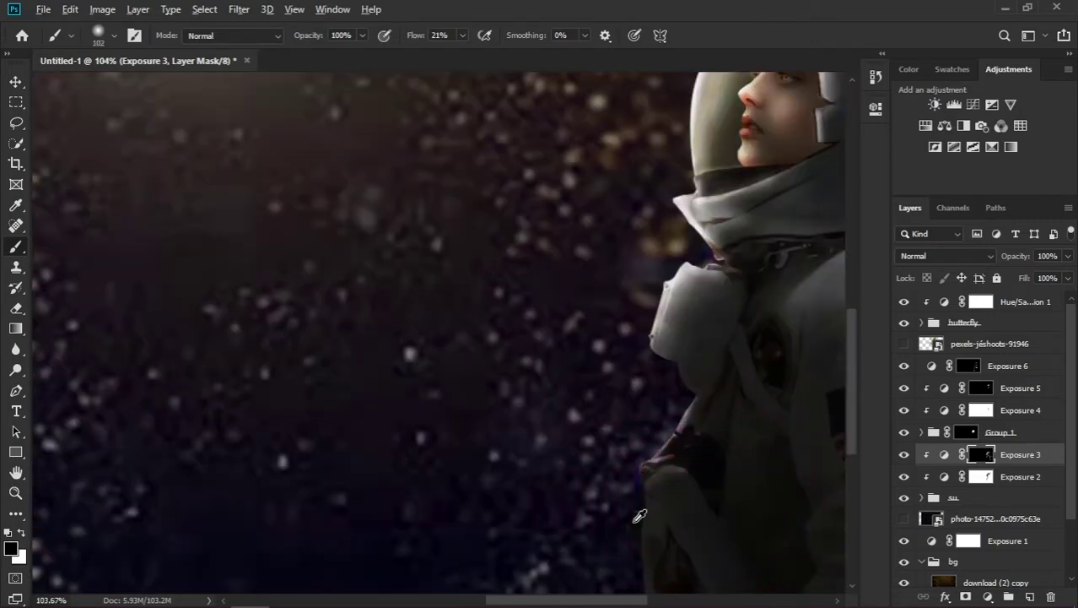
pyautogui.scroll(-2, 639, 454)
pyautogui.scroll(-2, 671, 509)
pyautogui.scroll(2, 667, 506)
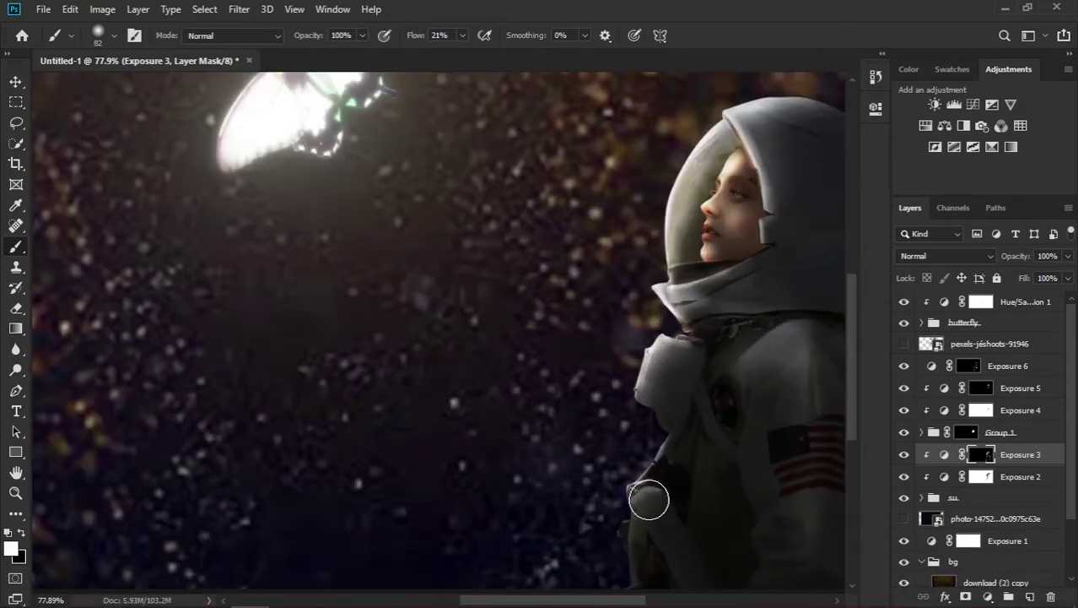
pyautogui.scroll(-2, 647, 499)
pyautogui.scroll(3, 689, 491)
pyautogui.scroll(-3, 661, 474)
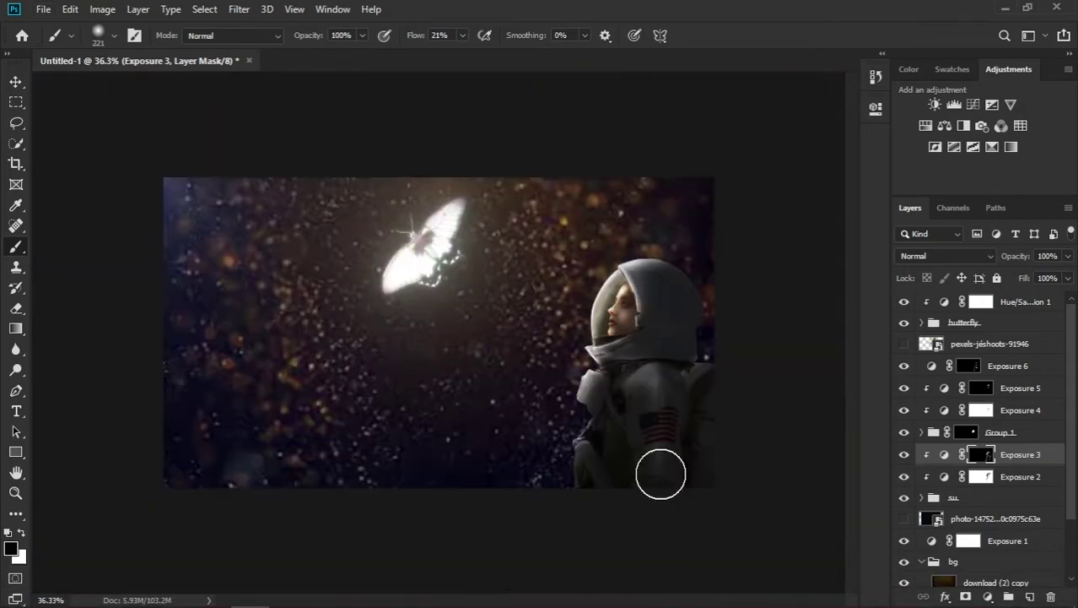
pyautogui.scroll(1, 656, 467)
pyautogui.scroll(-2, 717, 428)
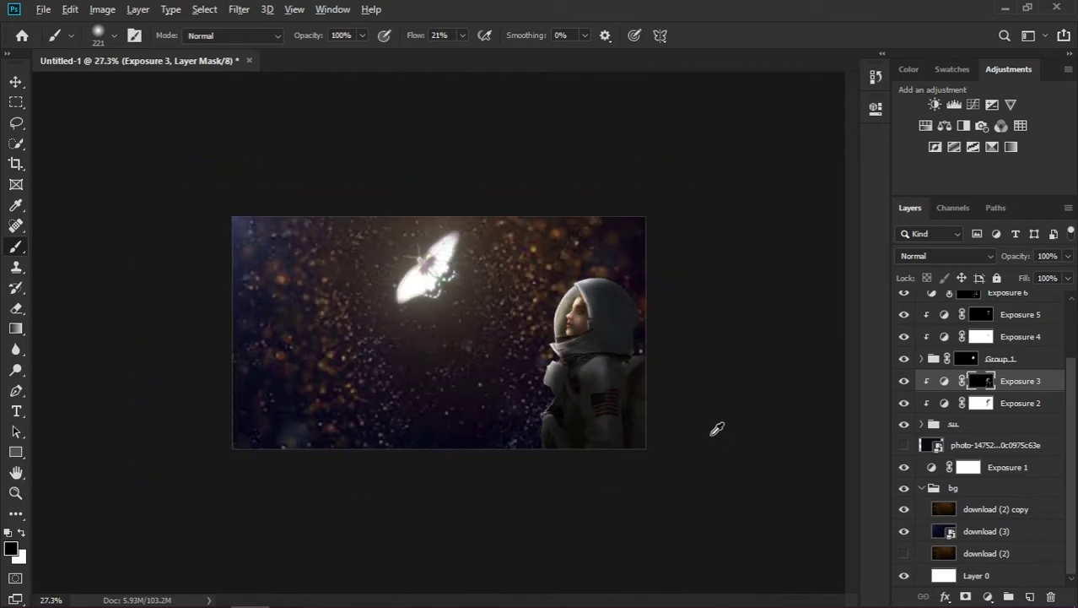
pyautogui.scroll(1, 718, 428)
# Move the download (2) copy bokeh above the adjustments and rotate it 180°
pyautogui.scroll(1, 996, 392)
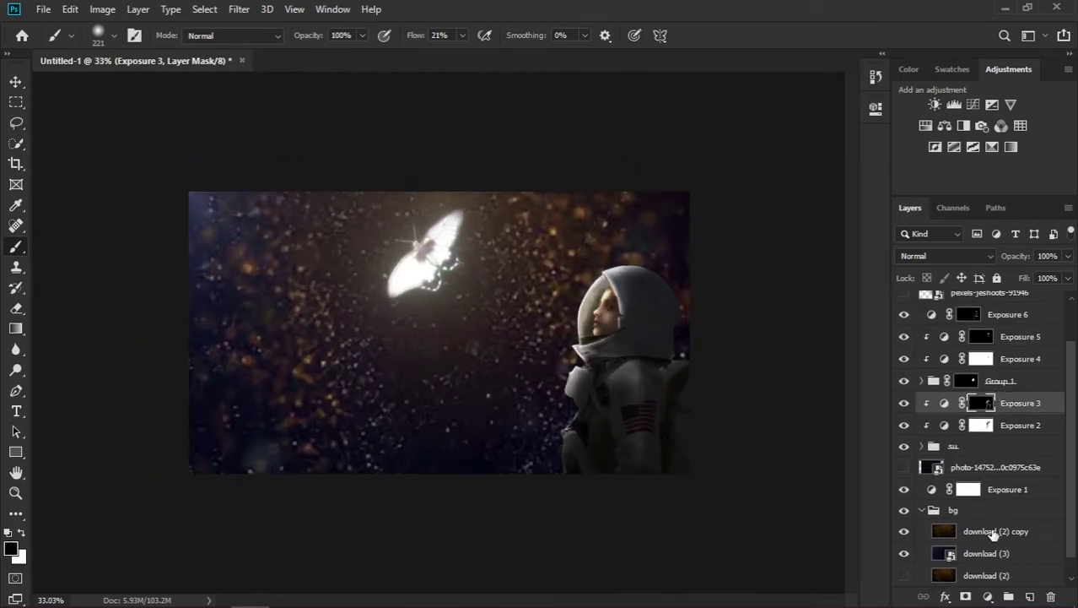
pyautogui.moveTo(979, 531); pyautogui.dragTo(979, 297)
pyautogui.press('v')
pyautogui.hotkey('ctrl', 't')
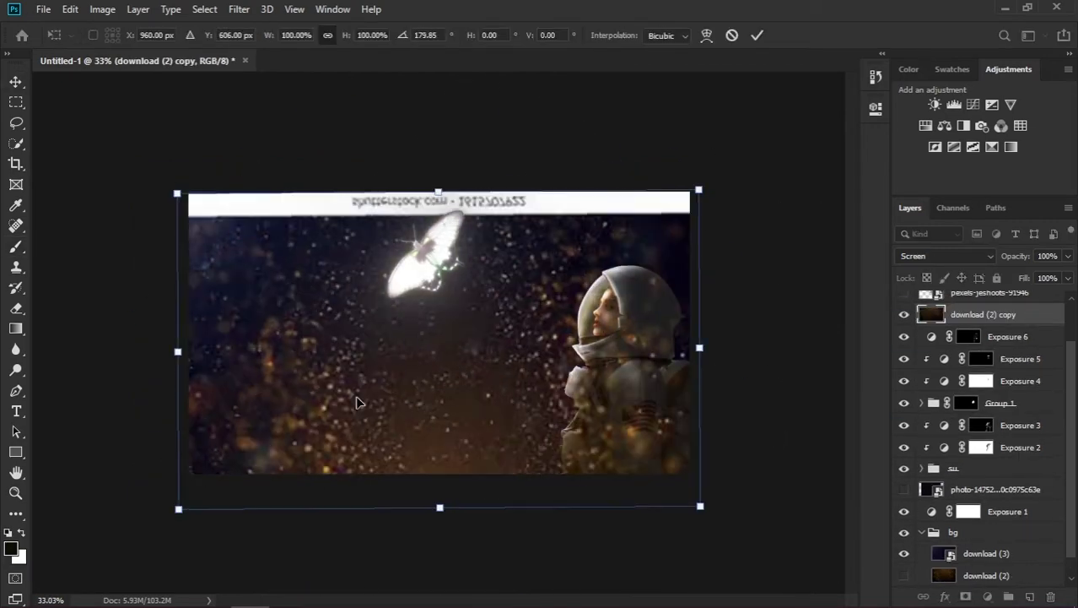
pyautogui.moveTo(356, 395); pyautogui.dragTo(405, 254)
pyautogui.moveTo(195, 515)
pyautogui.mouseDown()
pyautogui.moveTo(365, 470)
pyautogui.moveTo(322, 482)
pyautogui.moveTo(718, 412)
pyautogui.moveTo(550, 269)
pyautogui.mouseUp()
pyautogui.press('Return')
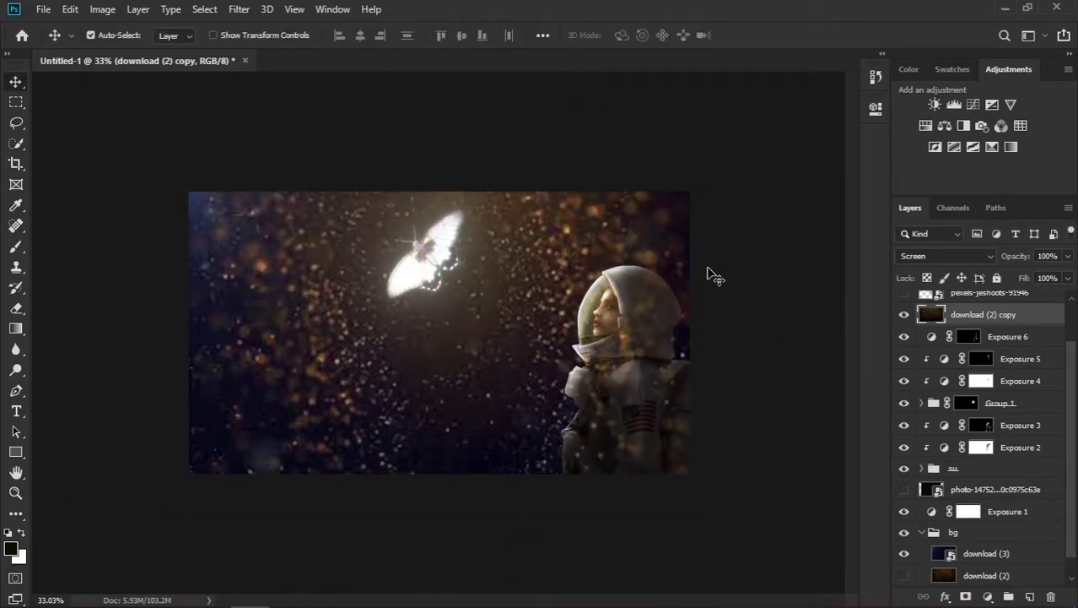
# Set the bokeh layer to Screen and stretch it upward past the canvas top
pyautogui.click(945, 256)
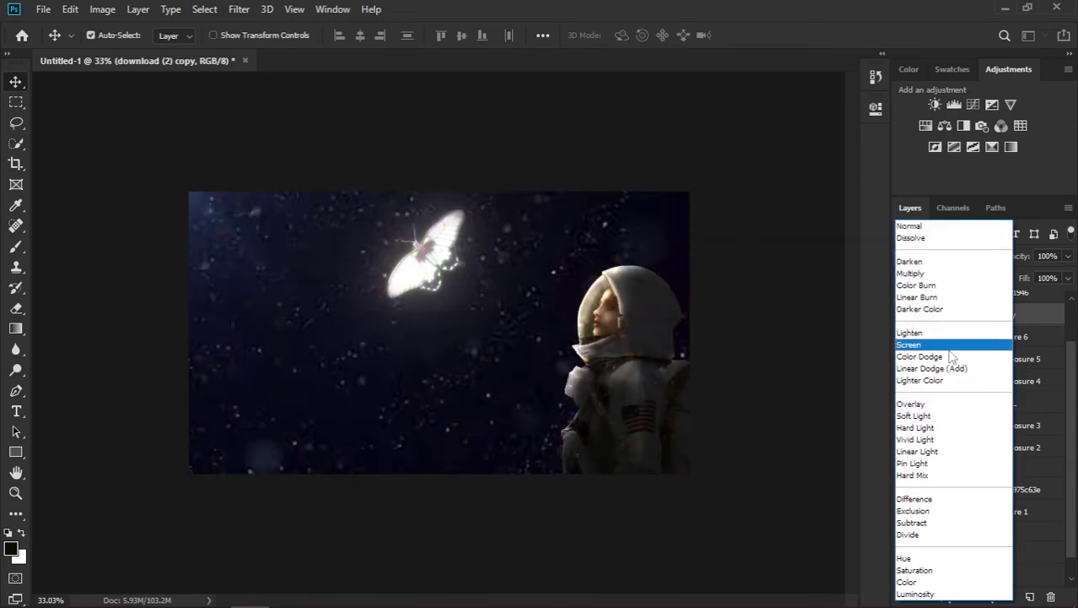
pyautogui.click(908, 345)
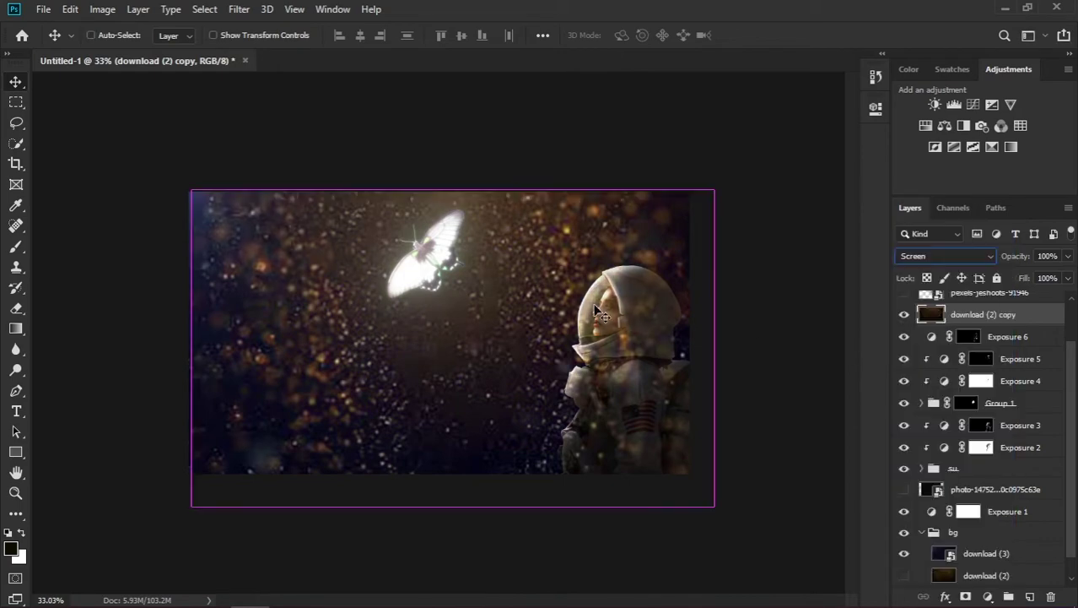
pyautogui.hotkey('ctrl', 't')
pyautogui.moveTo(508, 374); pyautogui.dragTo(457, 471)
pyautogui.moveTo(500, 284); pyautogui.dragTo(509, 88)
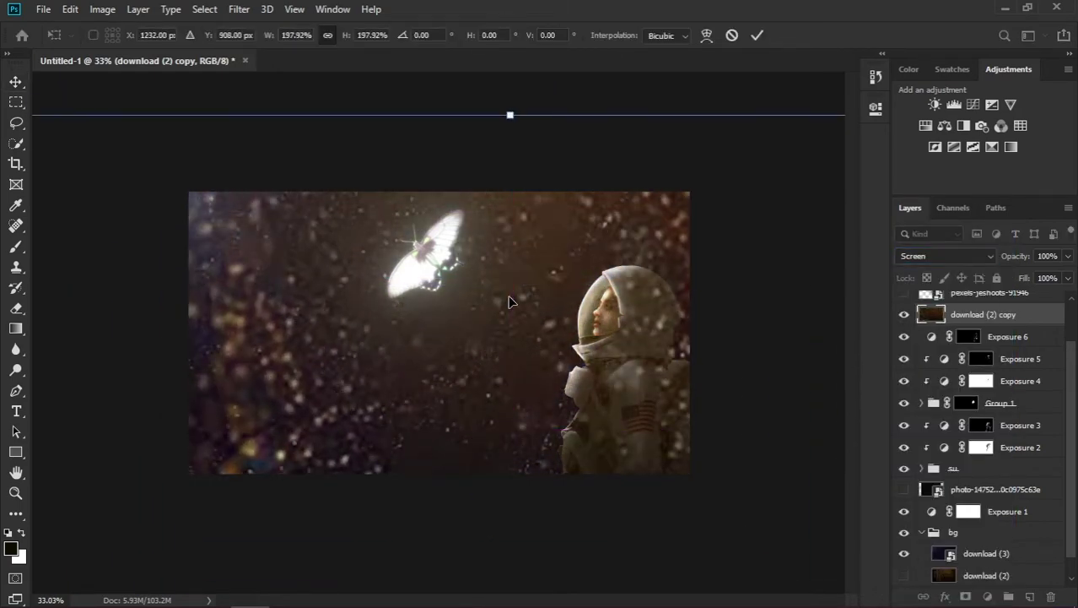
pyautogui.press('Return')
# Discard a trial black mask and Alt-drag a bokeh copy into the bg group
pyautogui.click(966, 596)
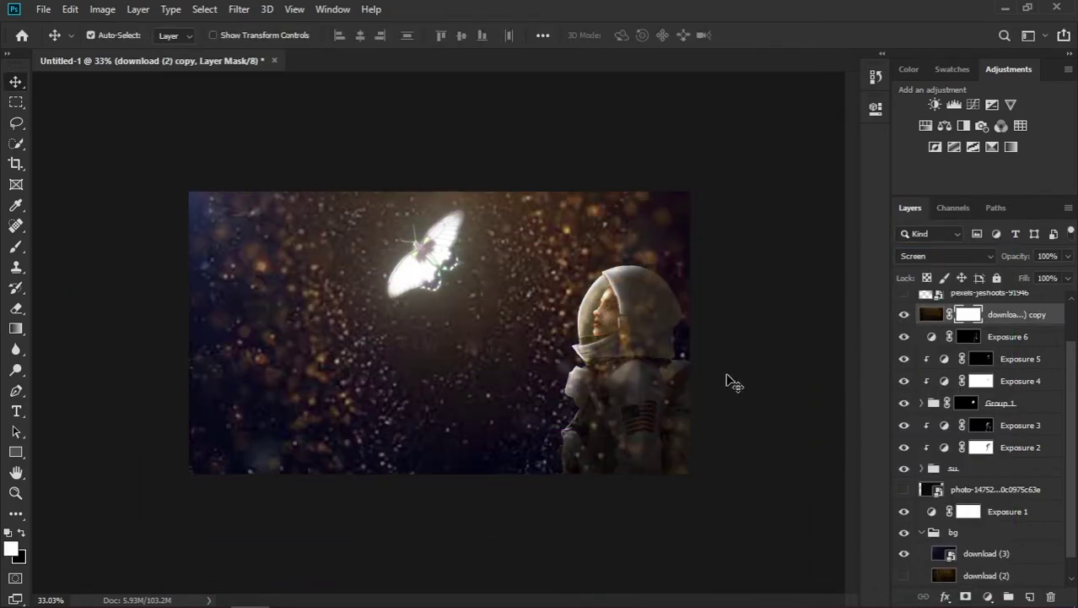
pyautogui.hotkey('ctrl', 'i')
pyautogui.hotkey('ctrl', 'z')
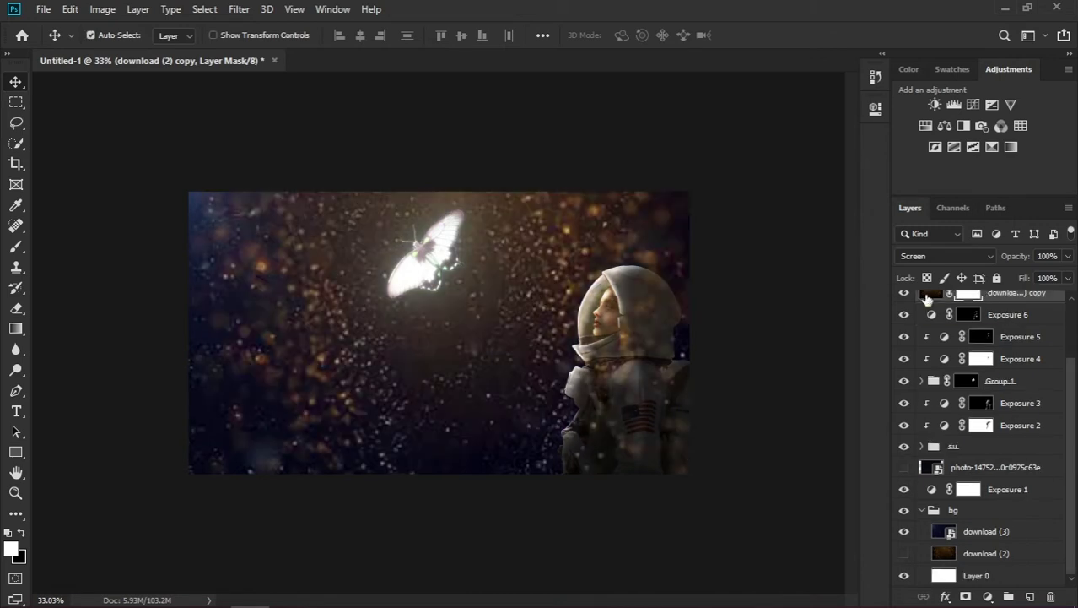
pyautogui.hotkey('ctrl', 'z')
pyautogui.moveTo(971, 302); pyautogui.dragTo(944, 577)
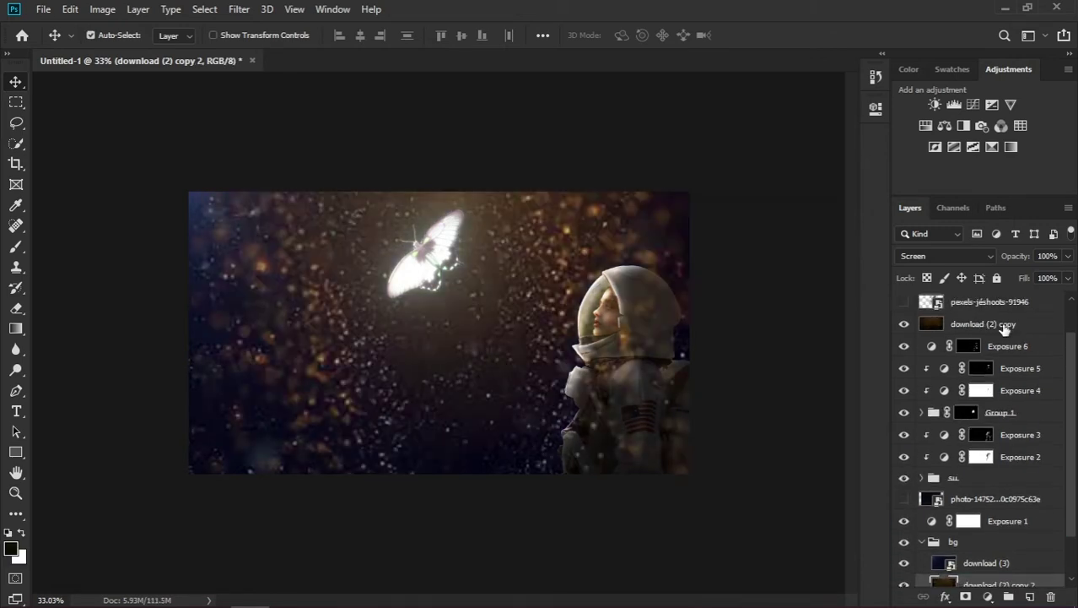
# Give the bokeh copy Linear Dodge (Add) blending and an inverted black mask
pyautogui.click(966, 597)
pyautogui.click(945, 255)
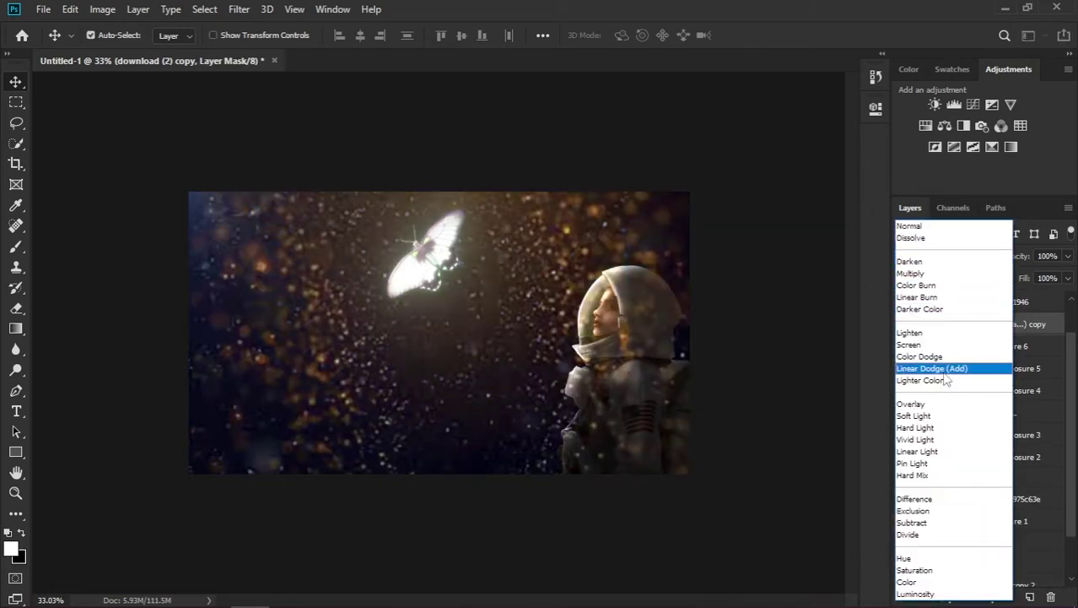
pyautogui.click(943, 371)
pyautogui.hotkey('ctrl', 'i')
# Keep download (3) at Normal blending and hide it
pyautogui.scroll(-2, 981, 348)
pyautogui.click(985, 509)
pyautogui.click(945, 256)
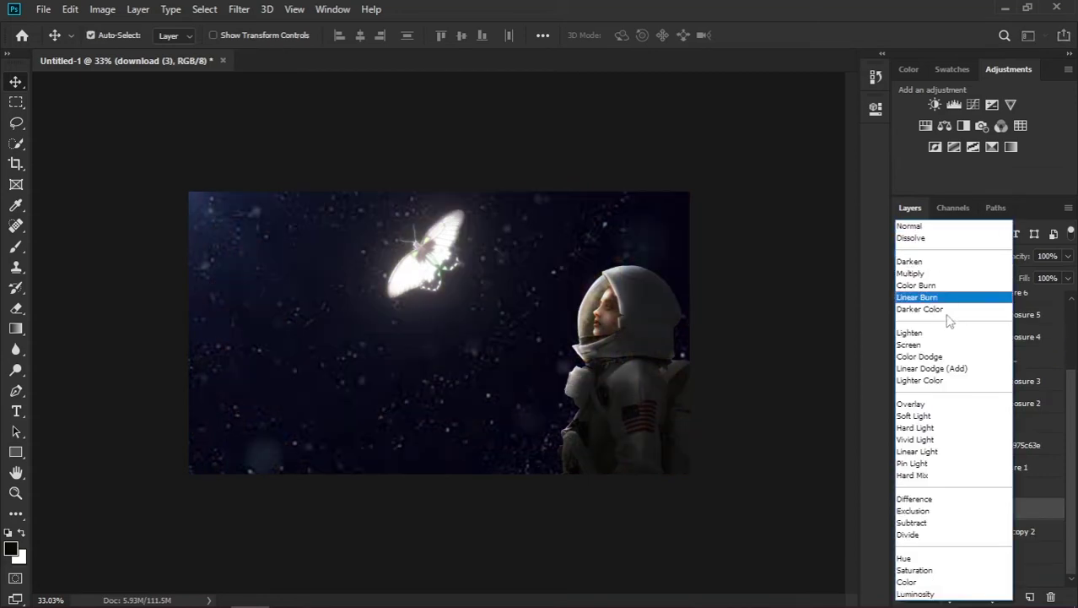
pyautogui.click(888, 256)
pyautogui.click(903, 508)
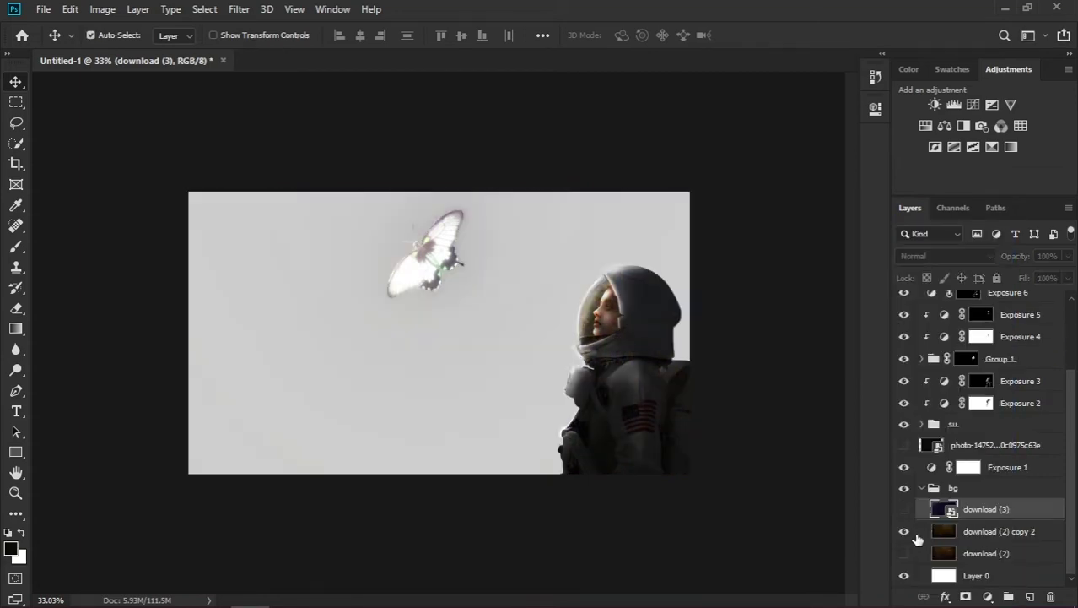
pyautogui.click(363, 350)
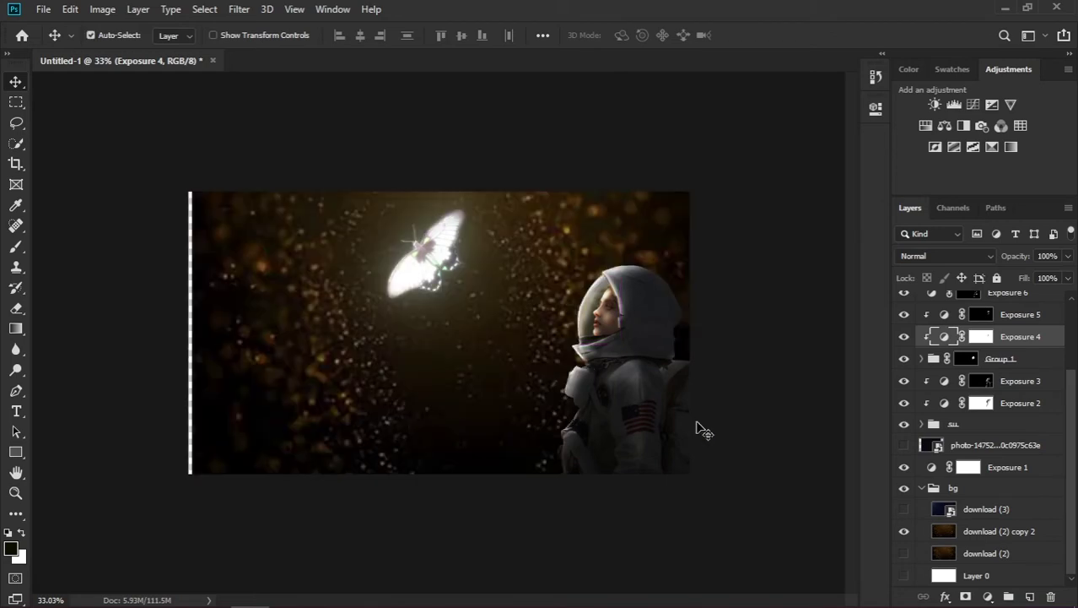
# Stretch download (2) copy 2 leftward, then place download (3) beneath it and show it
pyautogui.click(995, 531)
pyautogui.click(904, 531)
pyautogui.click(904, 531)
pyautogui.hotkey('ctrl', 't')
pyautogui.moveTo(189, 348); pyautogui.dragTo(182, 348)
pyautogui.press('Return')
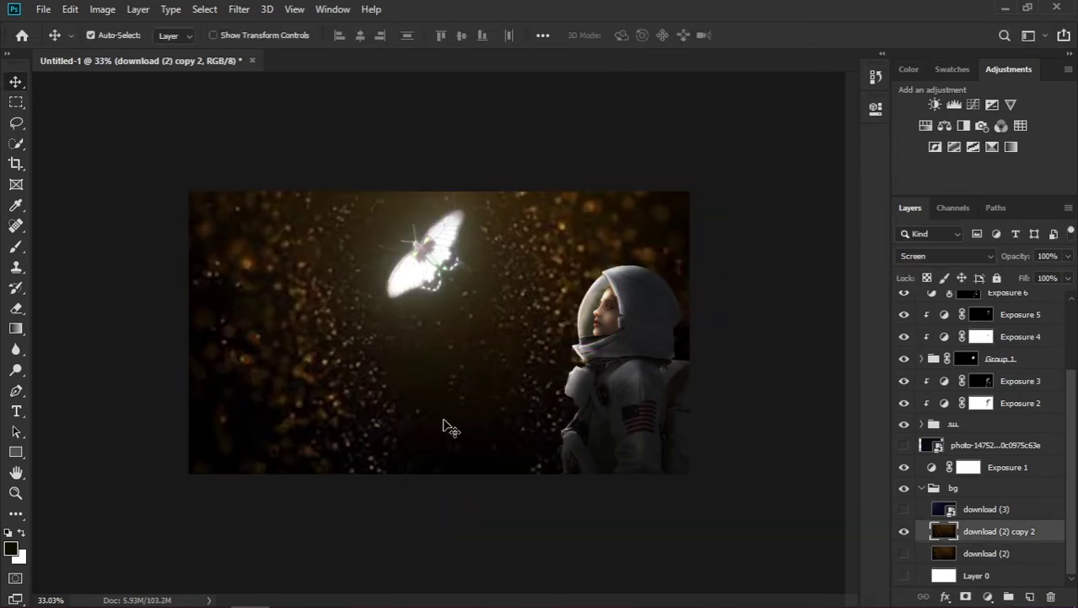
pyautogui.moveTo(985, 508); pyautogui.dragTo(946, 534)
pyautogui.click(904, 531)
# Set Exposure 1 to -1.17 and collapse the bg group
pyautogui.doubleClick(932, 467)
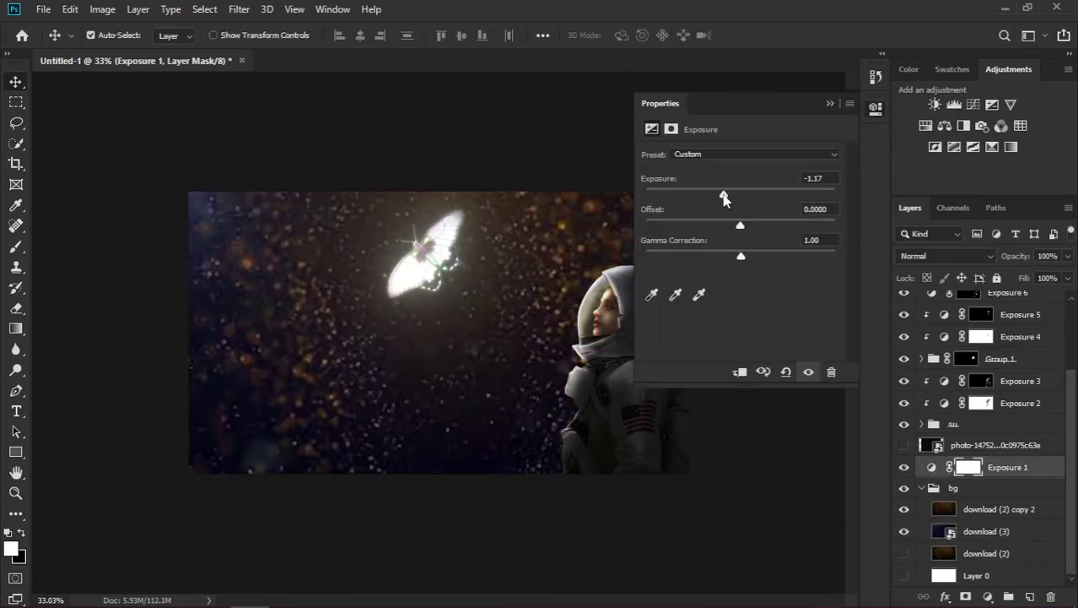
pyautogui.moveTo(723, 198); pyautogui.dragTo(713, 197)
pyautogui.click(828, 101)
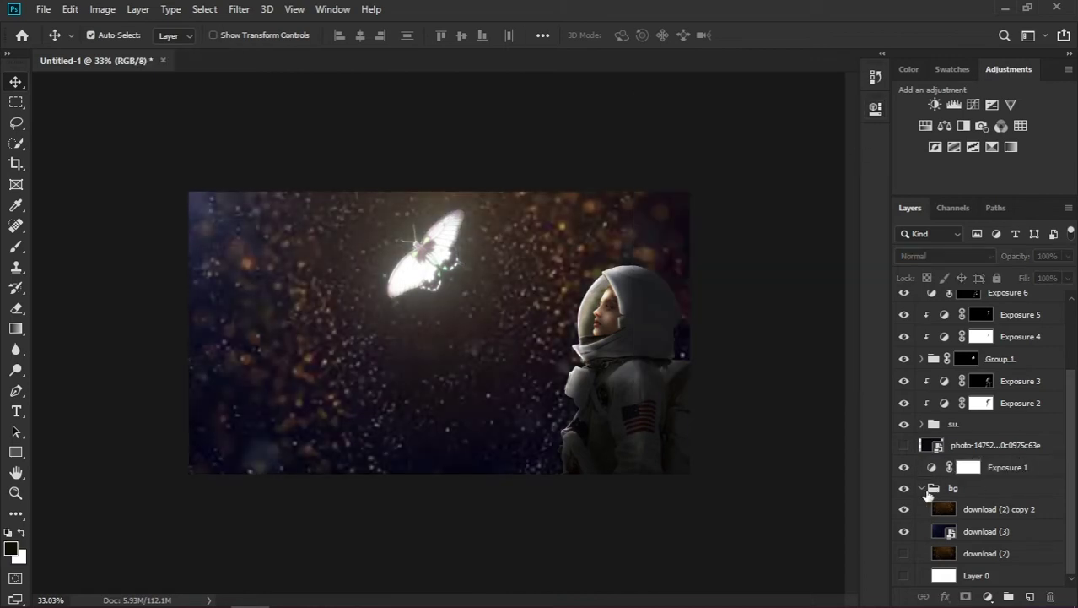
pyautogui.click(922, 488)
pyautogui.click(1000, 447)
# Paint the download (2) copy mask around the astronaut, then add empty Layer 3
pyautogui.click(968, 365)
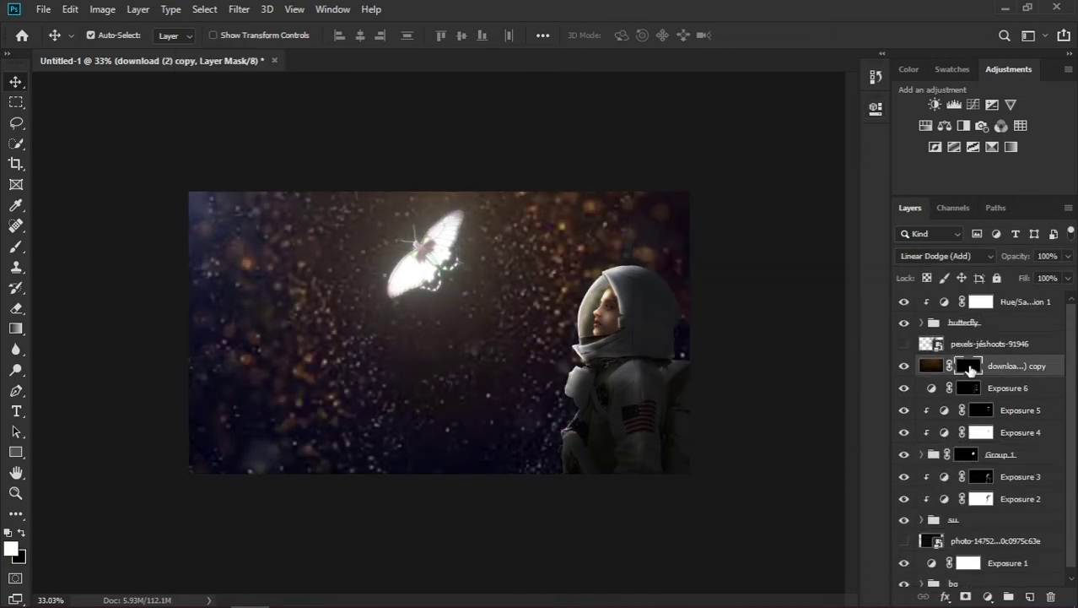
pyautogui.press('b')
pyautogui.moveTo(616, 433); pyautogui.dragTo(674, 458)
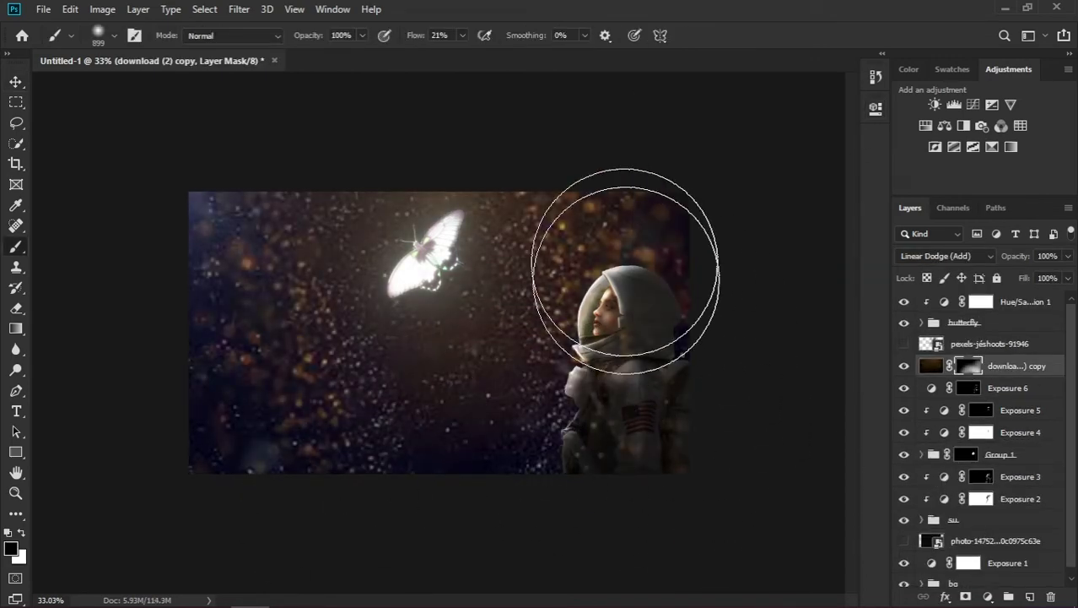
pyautogui.moveTo(356, 313)
pyautogui.mouseDown()
pyautogui.moveTo(392, 253)
pyautogui.moveTo(385, 204)
pyautogui.mouseUp()
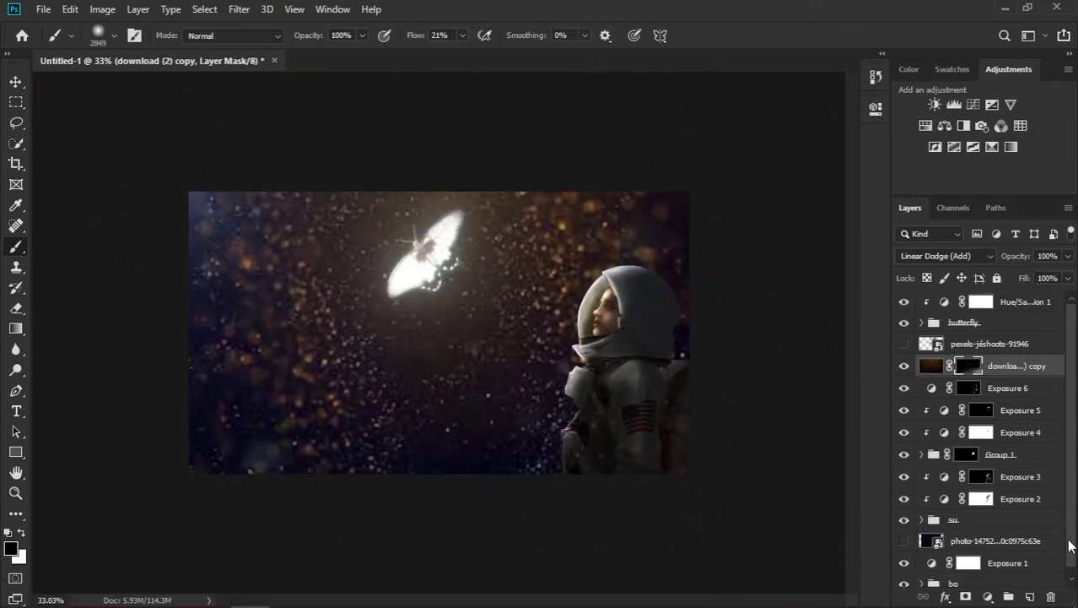
pyautogui.hotkey('ctrl', 'shift', 'alt', 'n')
# Move Layer 3 beneath Hue/Saturation 1 and load a gold #b58500 brush sized for the butterfly
pyautogui.press('[')
pyautogui.press('[')
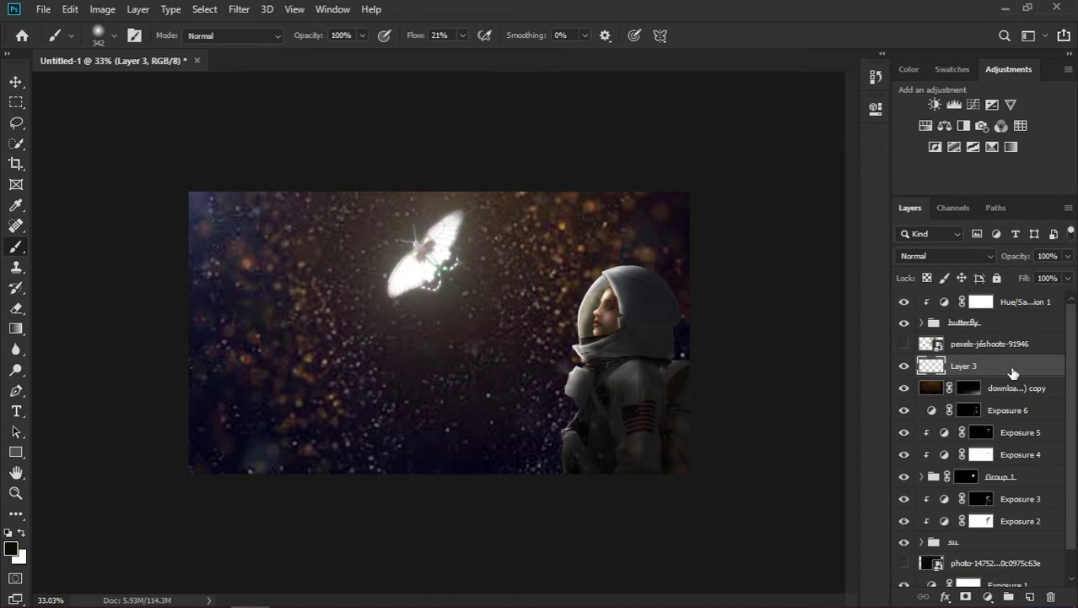
pyautogui.moveTo(1004, 371); pyautogui.dragTo(1004, 314)
pyautogui.click(11, 549)
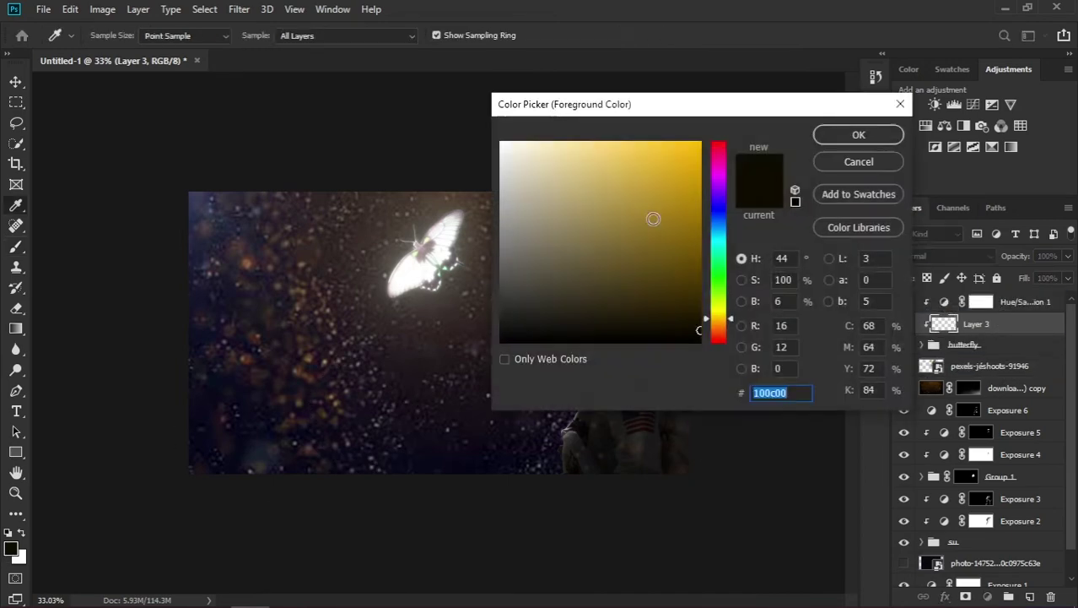
pyautogui.write('b58500')
pyautogui.click(858, 136)
pyautogui.press('b')
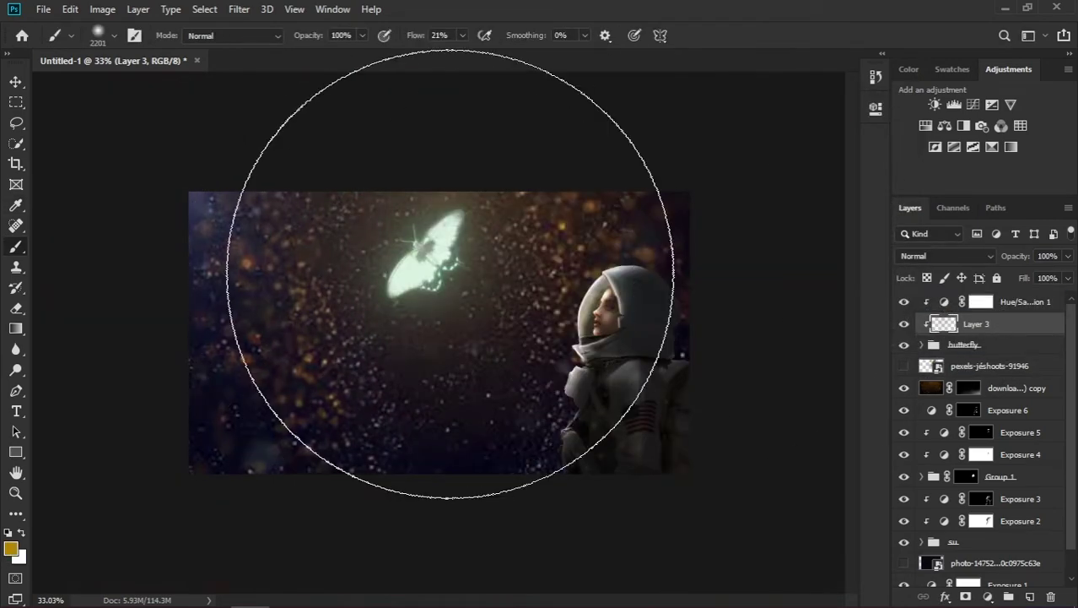
pyautogui.press(']')
pyautogui.press(']')
pyautogui.press(']')
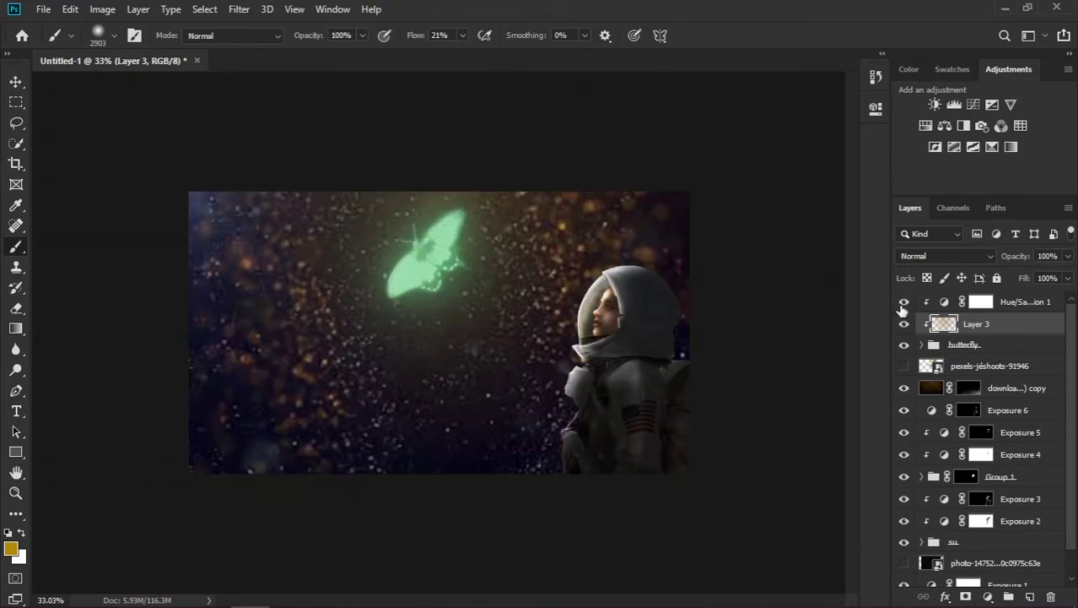
# Lower Layer 3's opacity to about 36% while Hue/Saturation 1 is temporarily hidden
pyautogui.click(903, 302)
pyautogui.click(1067, 256)
pyautogui.moveTo(1069, 276); pyautogui.dragTo(1025, 277)
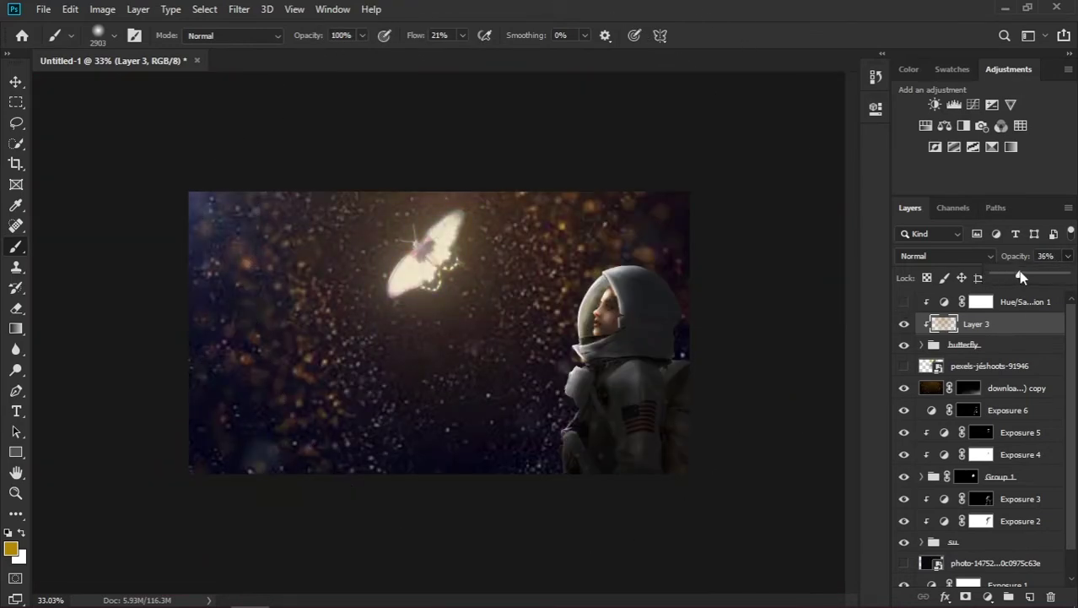
pyautogui.click(904, 301)
# Shift Hue/Saturation 1's hue toward a warm pinkish-white, sampling a colour range from the image
pyautogui.doubleClick(946, 302)
pyautogui.moveTo(778, 216)
pyautogui.mouseDown()
pyautogui.moveTo(689, 216)
pyautogui.moveTo(819, 246)
pyautogui.mouseUp()
pyautogui.click(653, 177)
pyautogui.click(427, 269)
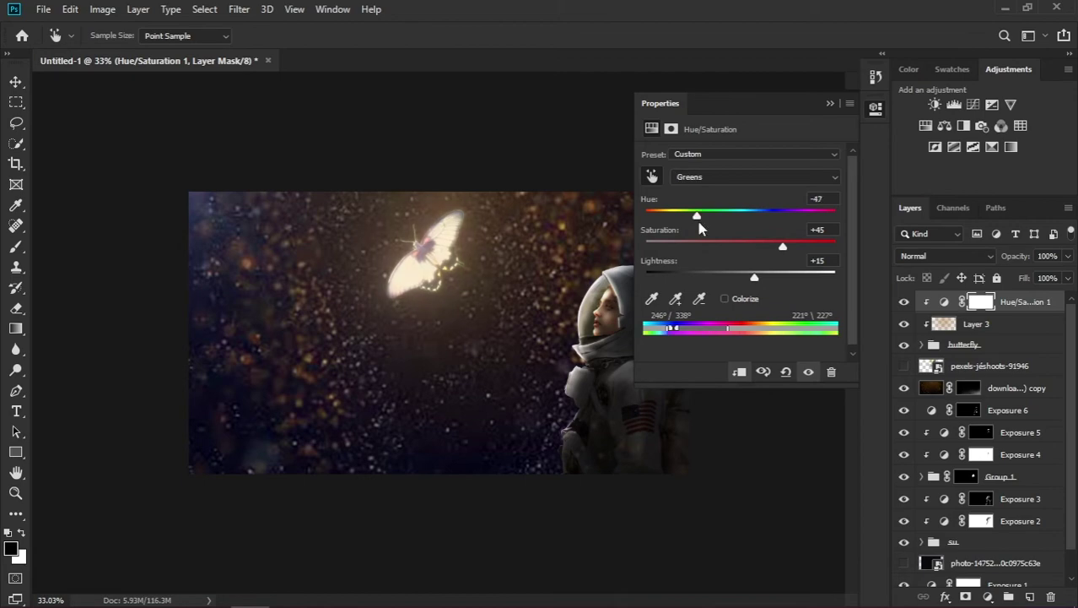
pyautogui.keyDown('alt'); pyautogui.scroll(2, 548, 304); pyautogui.keyUp('alt')
pyautogui.press('b')
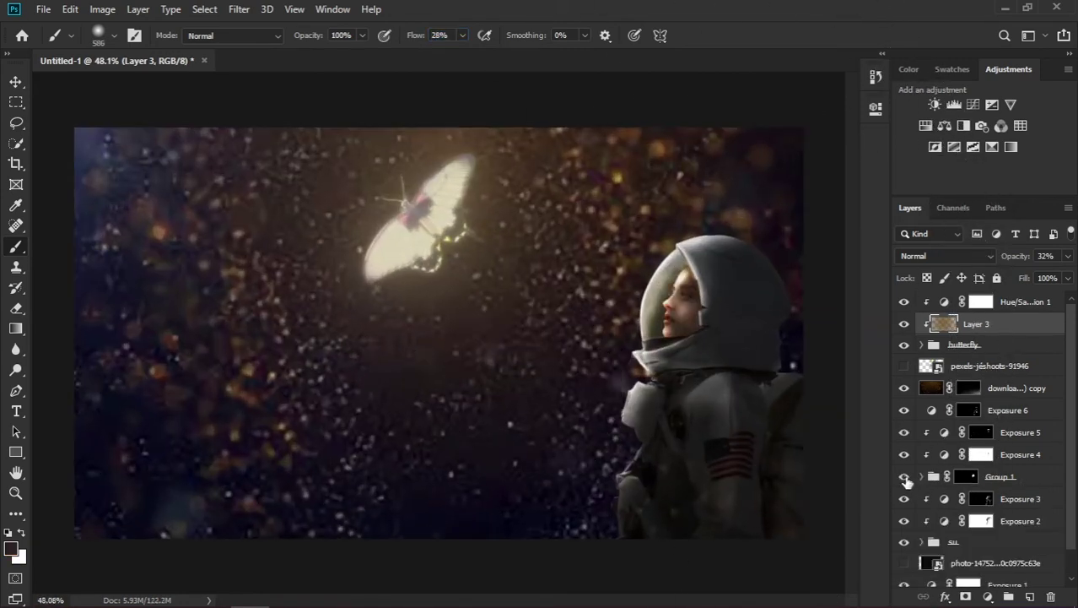
# Rename Group 1 to 'face' and add a new Layer 4 above it
pyautogui.doubleClick(1000, 476)
pyautogui.write('face')
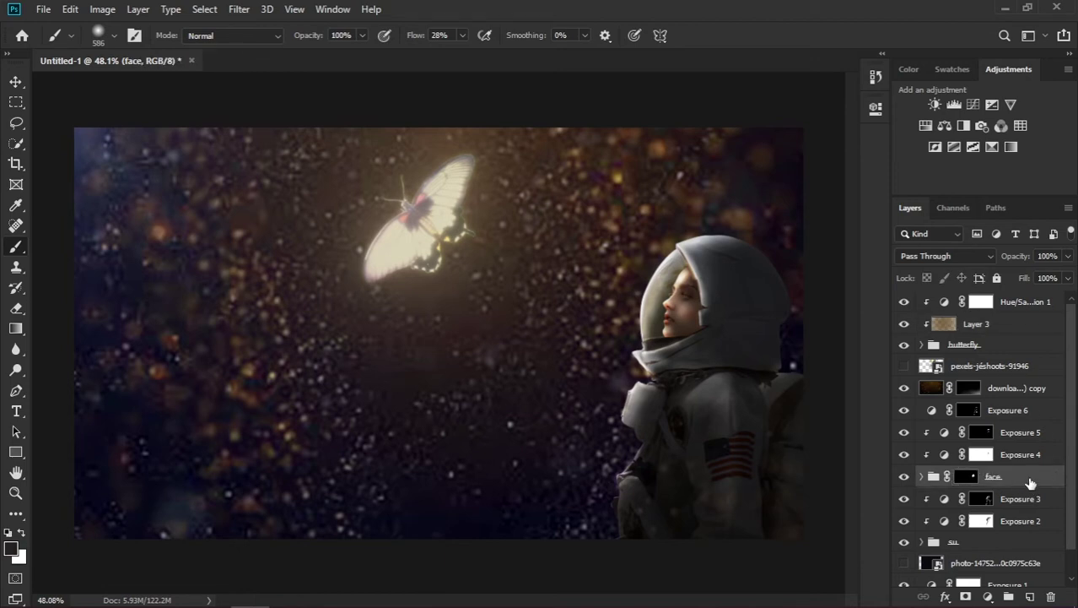
pyautogui.click(1029, 596)
pyautogui.click(11, 547)
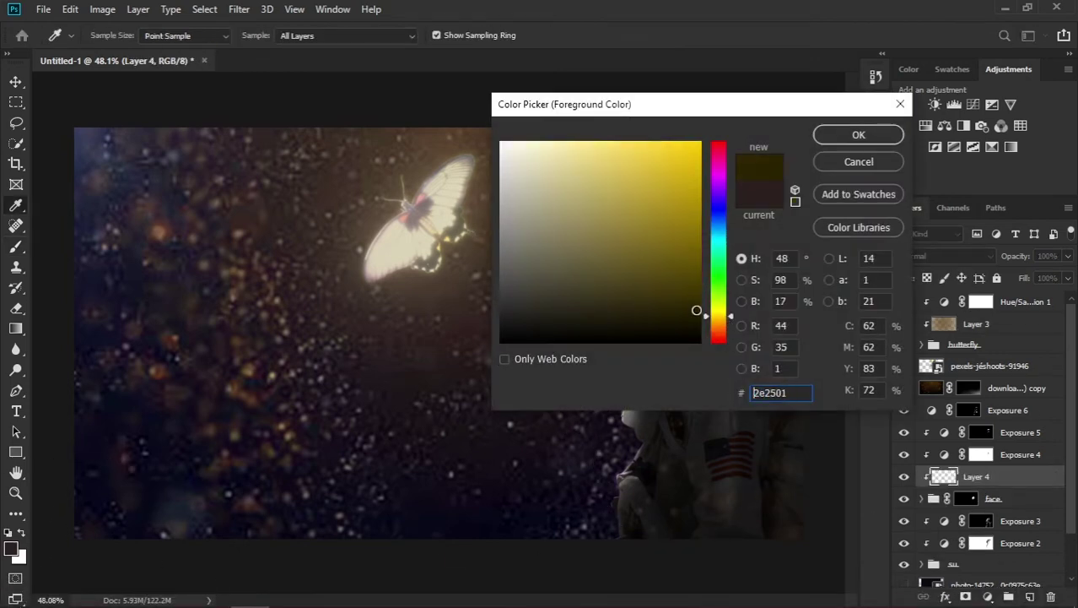
# Paint broad dark gold strokes across Layer 4
pyautogui.press('Return')
pyautogui.press('b')
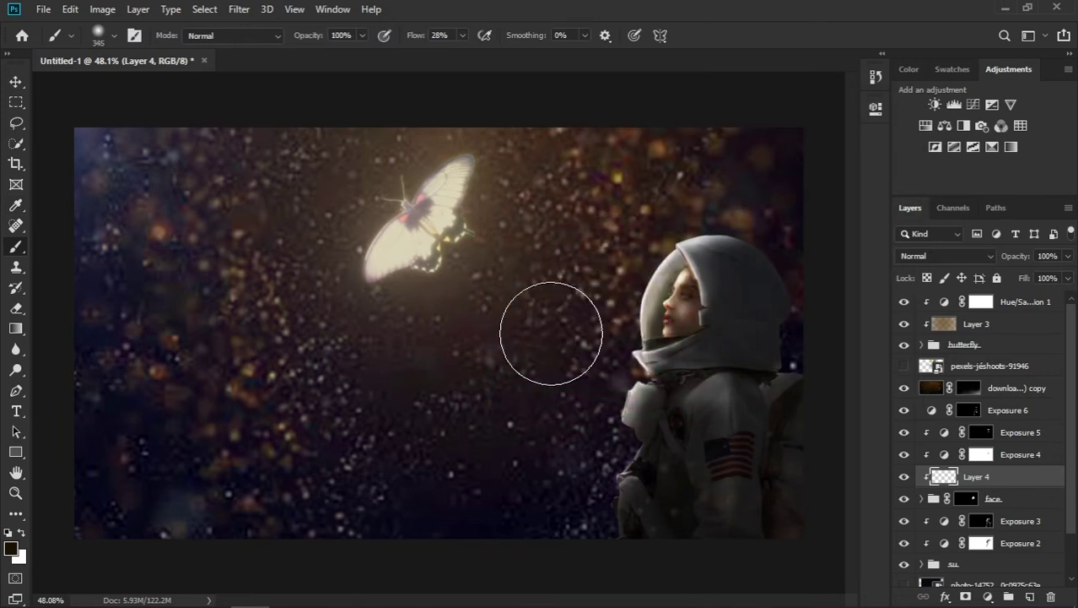
pyautogui.moveTo(618, 422); pyautogui.dragTo(766, 414)
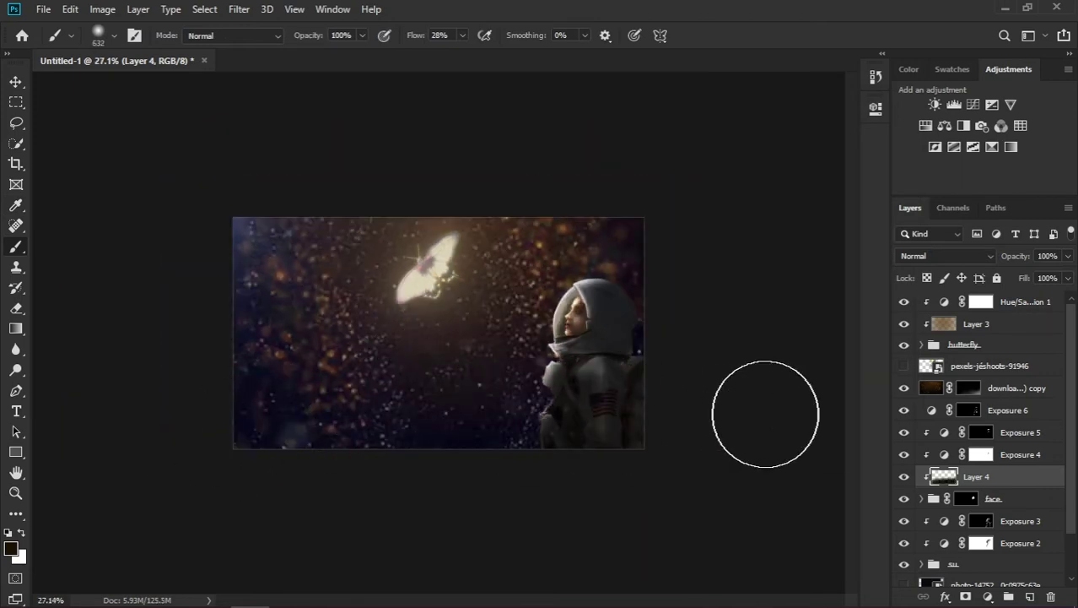
pyautogui.moveTo(327, 518); pyautogui.dragTo(677, 506)
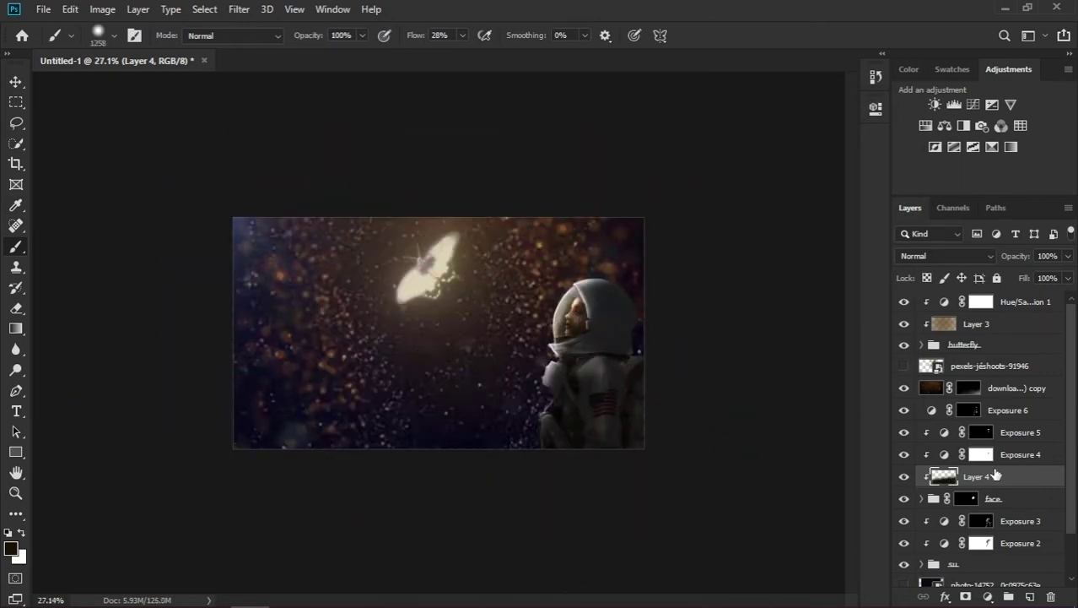
# Move Layer 4 above the download copy layer and erase its paint over the astronaut
pyautogui.moveTo(1000, 478); pyautogui.dragTo(997, 394)
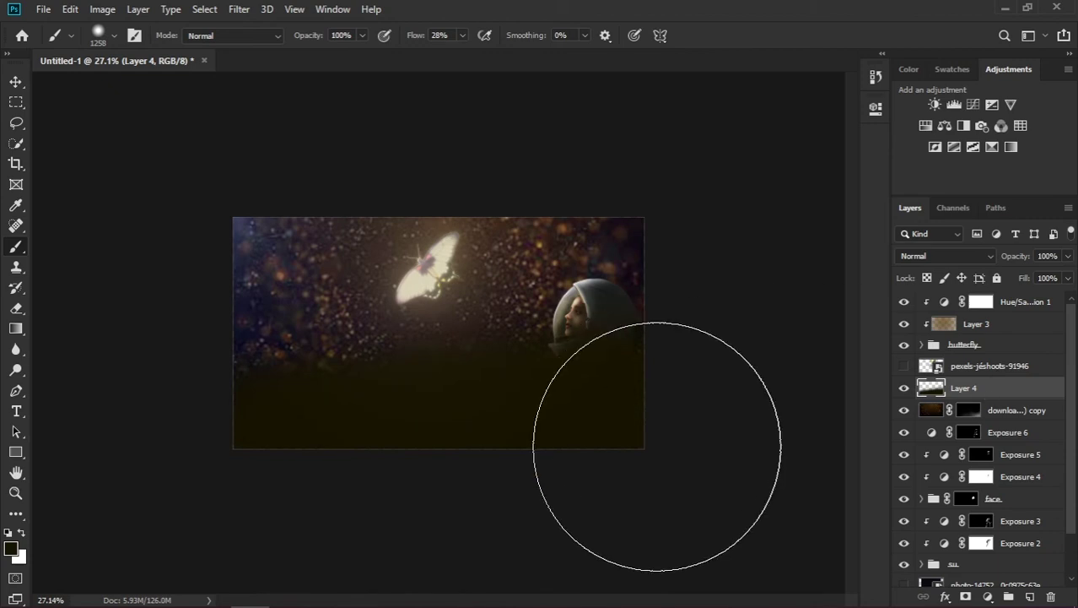
pyautogui.press('e')
pyautogui.moveTo(637, 396); pyautogui.dragTo(650, 254)
pyautogui.press('b')
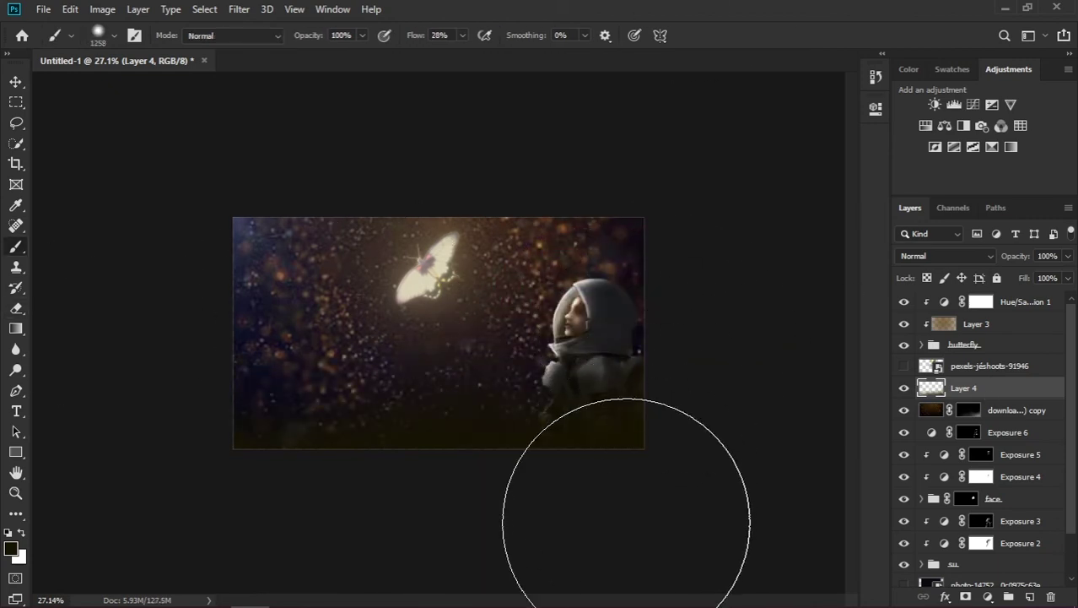
# Set Layer 4 to Screen blend mode at 58% opacity
pyautogui.click(945, 256)
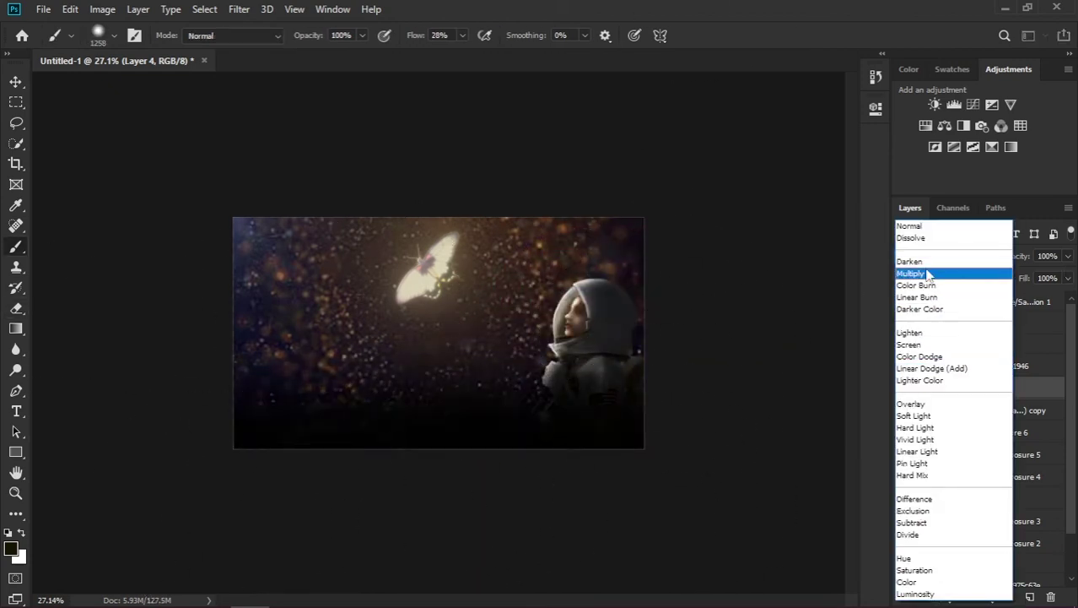
pyautogui.click(910, 345)
pyautogui.moveTo(1068, 256); pyautogui.dragTo(1040, 279)
pyautogui.click(965, 260)
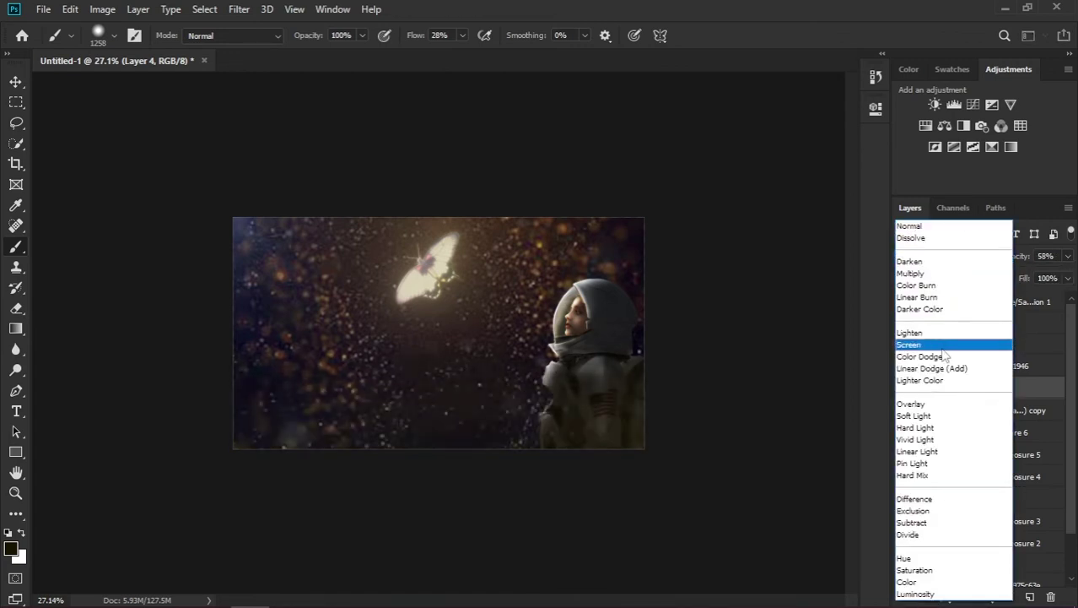
pyautogui.click(937, 345)
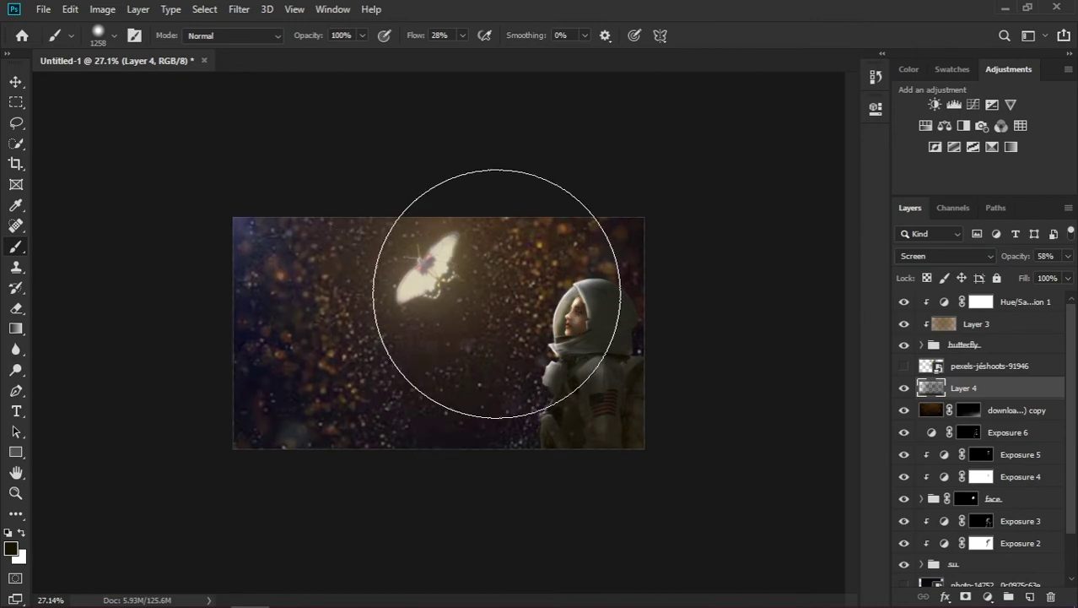
# Resize the brush and paint more dark gold along the image's lower edge
pyautogui.scroll(2, 496, 278)
pyautogui.scroll(-3, 496, 278)
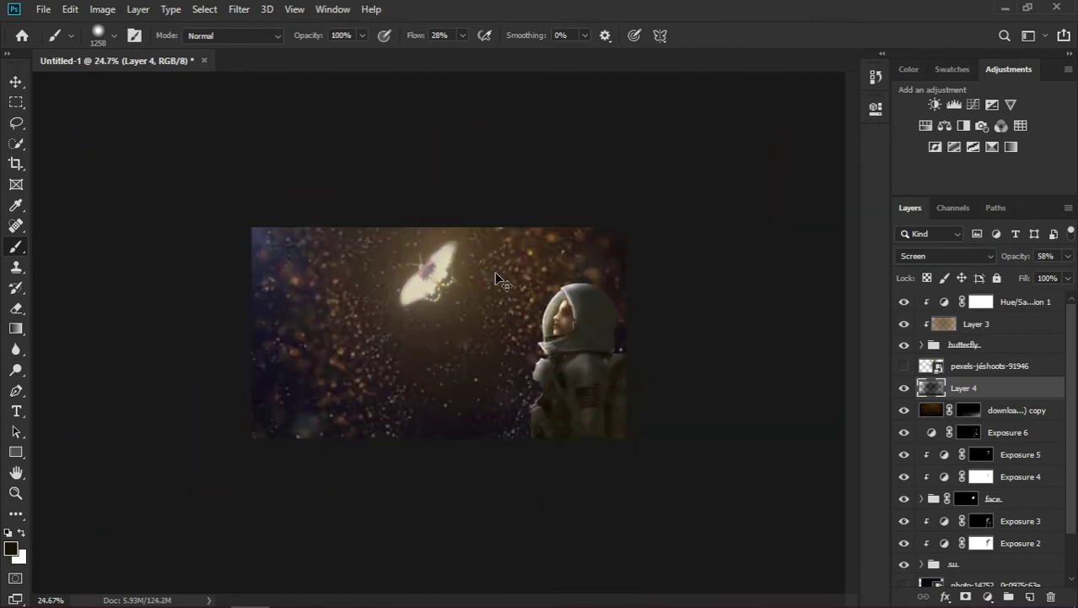
pyautogui.press(']')
pyautogui.press(']')
pyautogui.press(']')
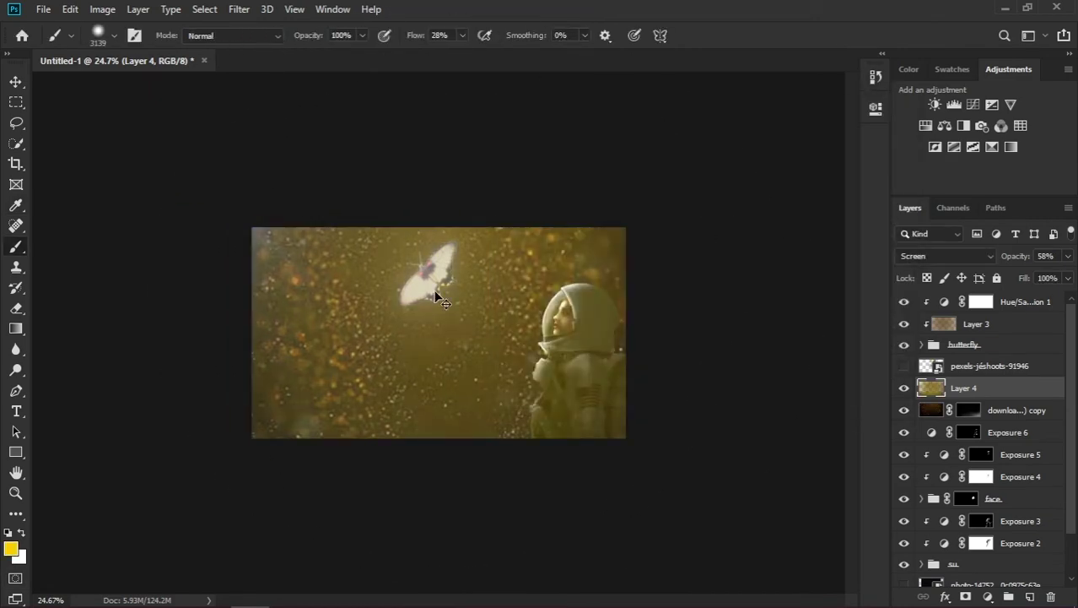
pyautogui.press('[')
pyautogui.press('[')
pyautogui.press('[')
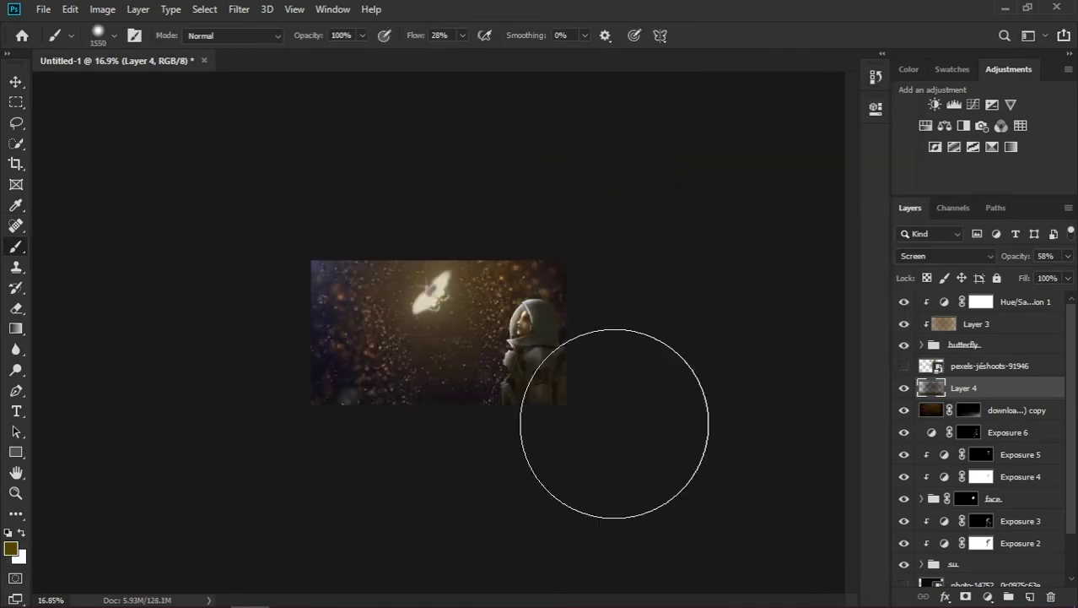
pyautogui.press('[')
pyautogui.press('[')
pyautogui.press('[')
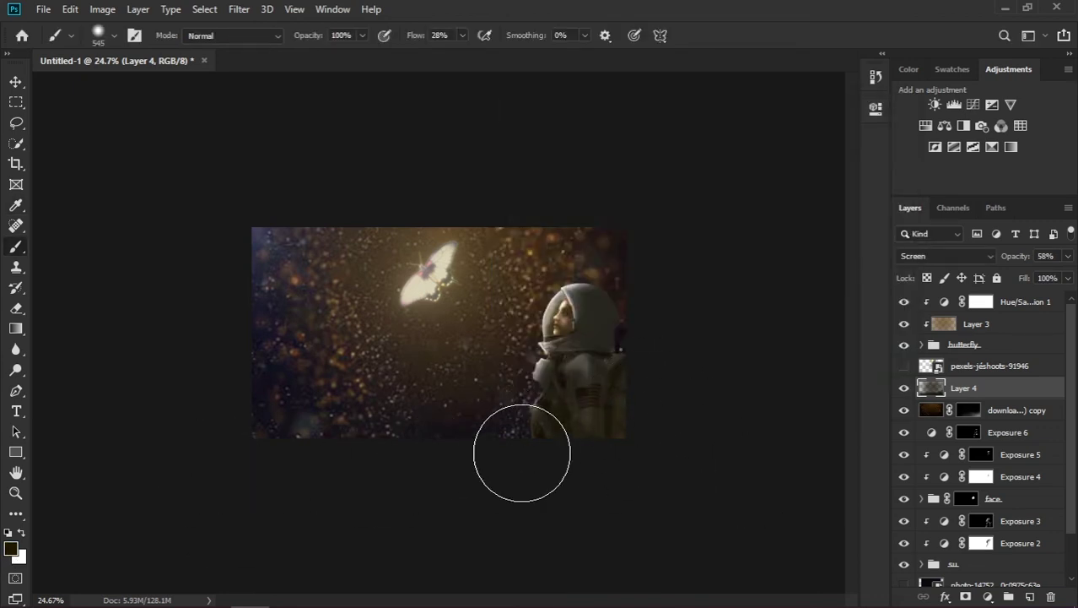
pyautogui.moveTo(521, 452); pyautogui.dragTo(449, 438)
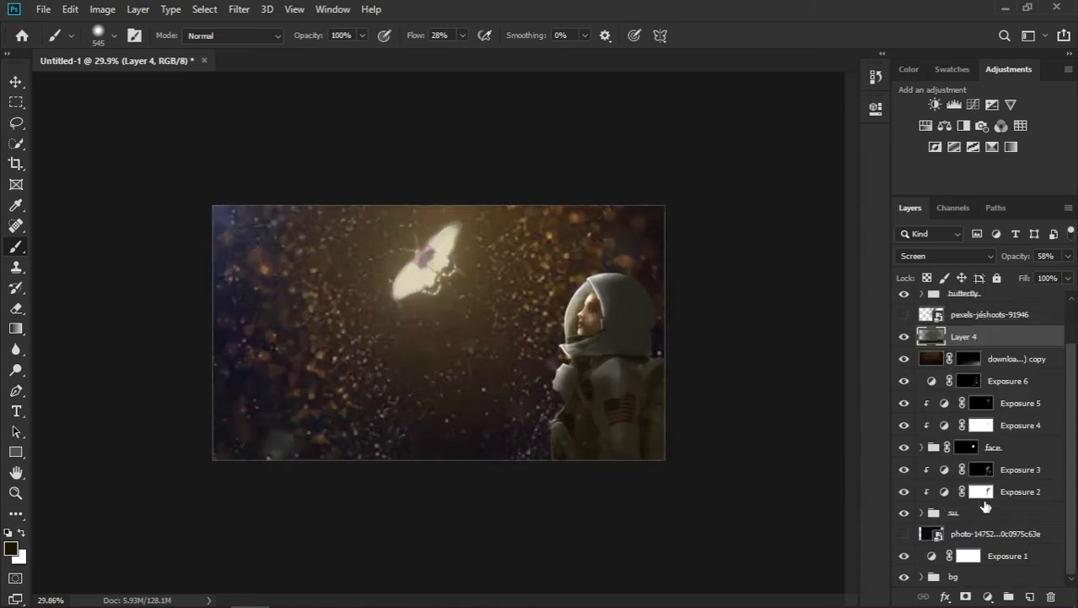
# Move the starry photo layer to the top and scale it up to fill the canvas
pyautogui.moveTo(979, 525); pyautogui.dragTo(1015, 302)
pyautogui.hotkey('ctrl', 't')
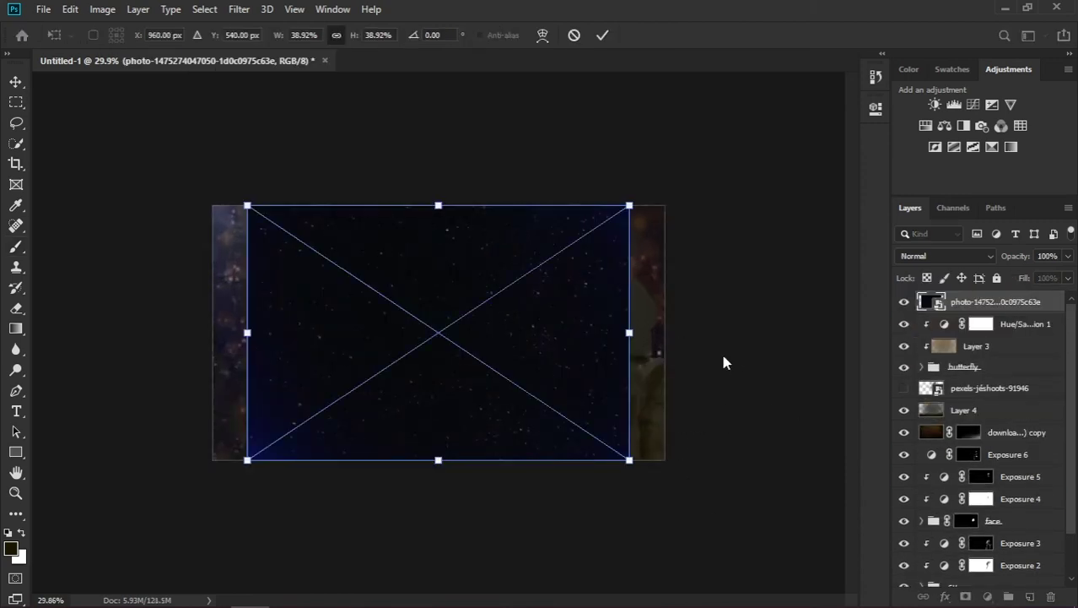
pyautogui.moveTo(628, 458); pyautogui.dragTo(655, 477)
pyautogui.press('Return')
# Blend the starry photo layer in Screen mode
pyautogui.click(945, 255)
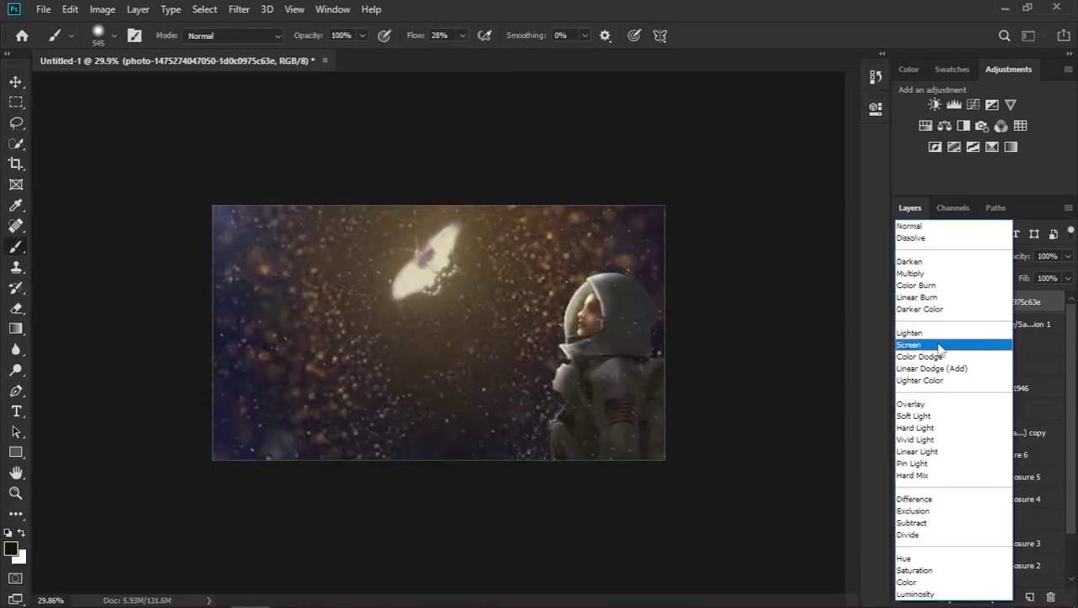
pyautogui.click(932, 346)
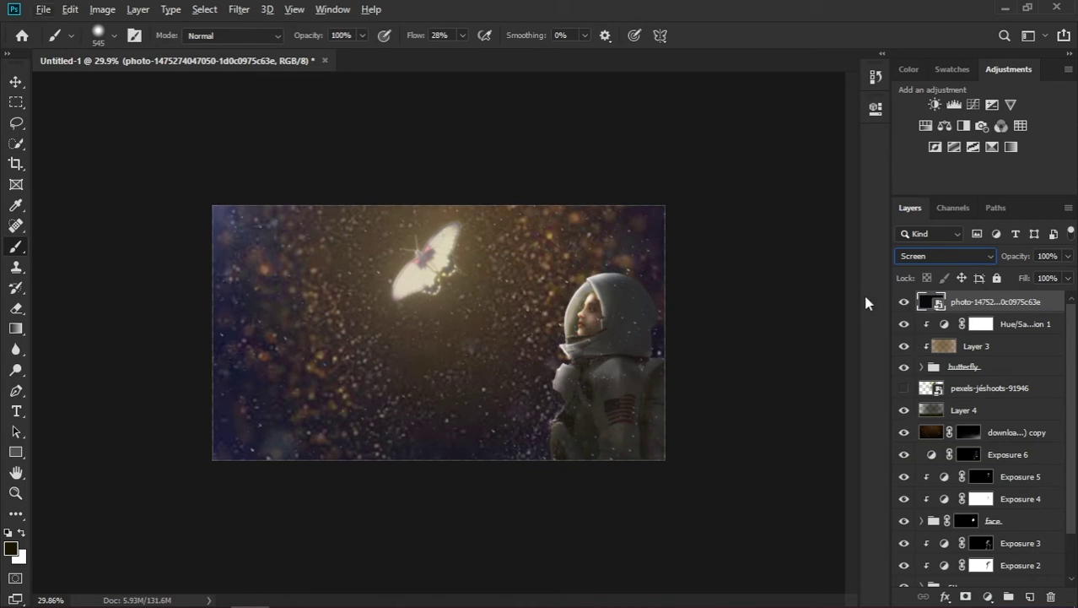
pyautogui.click(1025, 324)
pyautogui.click(1000, 302)
pyautogui.click(987, 596)
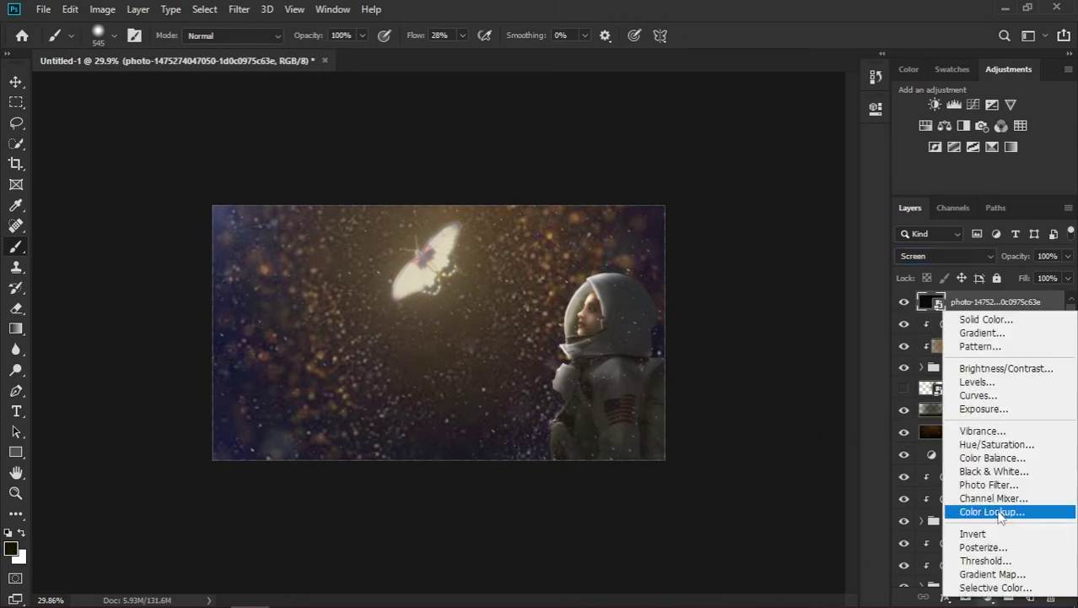
# Add a Color Balance layer and a Hue/Saturation 2 layer with Hue -2, Saturation +13
pyautogui.click(992, 457)
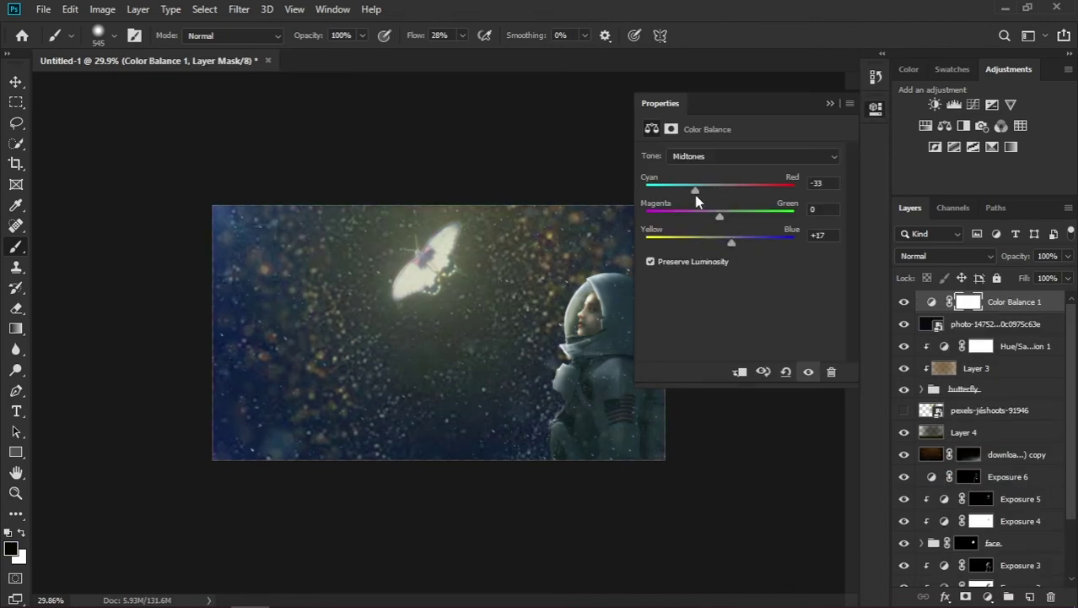
pyautogui.click(987, 596)
pyautogui.click(992, 439)
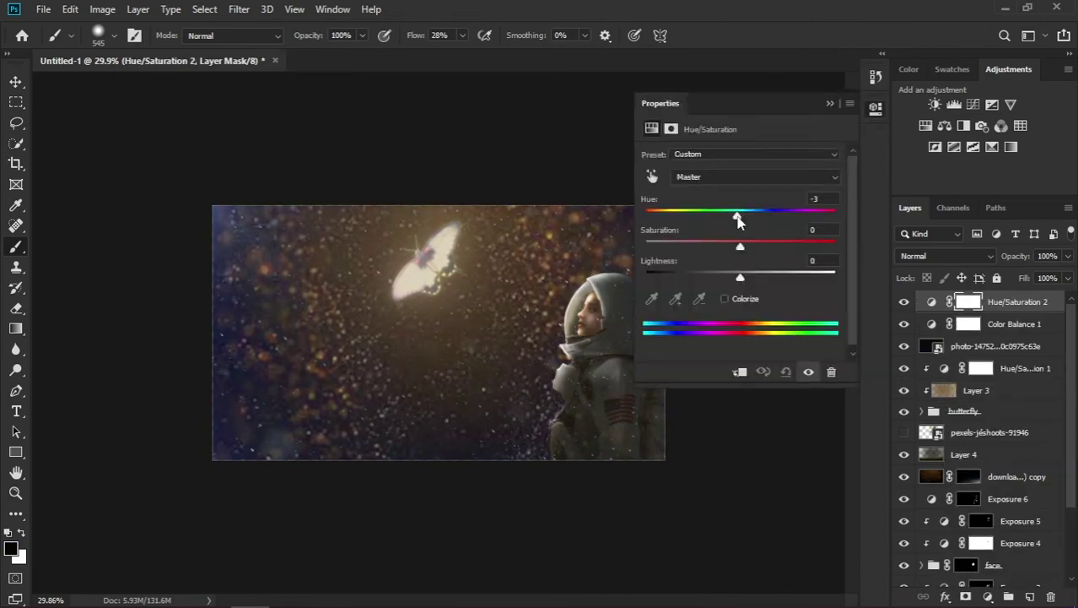
pyautogui.moveTo(740, 216)
pyautogui.mouseDown()
pyautogui.moveTo(814, 216)
pyautogui.moveTo(738, 216)
pyautogui.mouseUp()
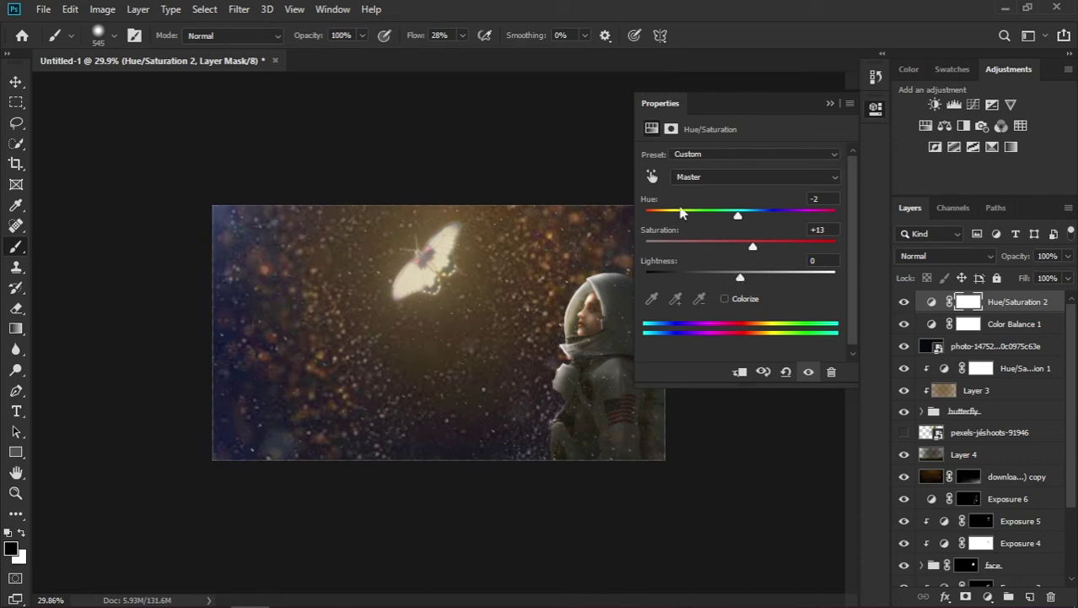
pyautogui.click(826, 105)
pyautogui.scroll(2, 463, 337)
pyautogui.scroll(2, 463, 338)
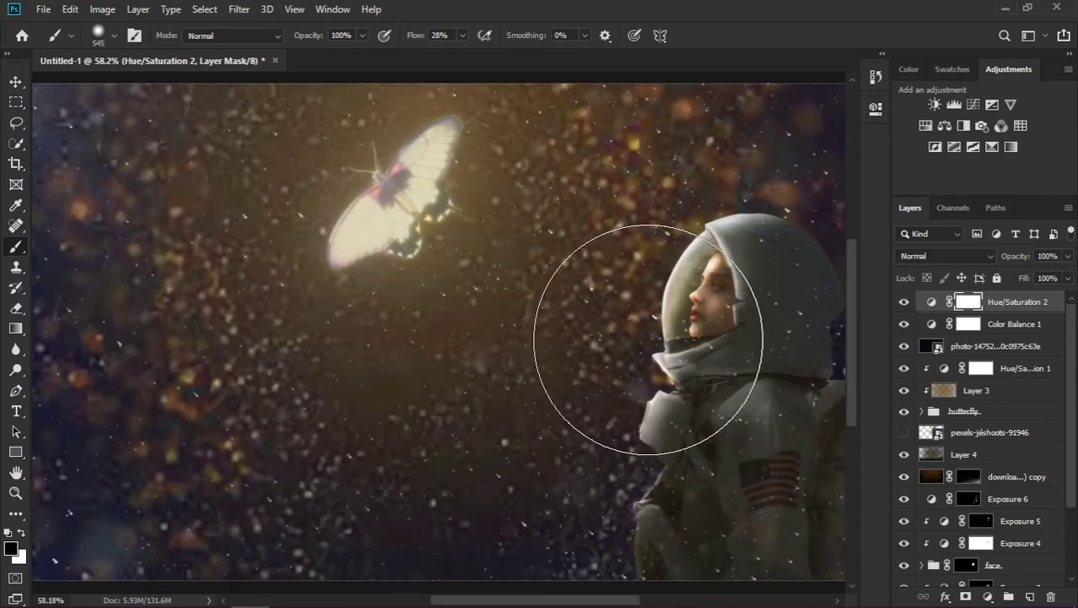
pyautogui.click(875, 107)
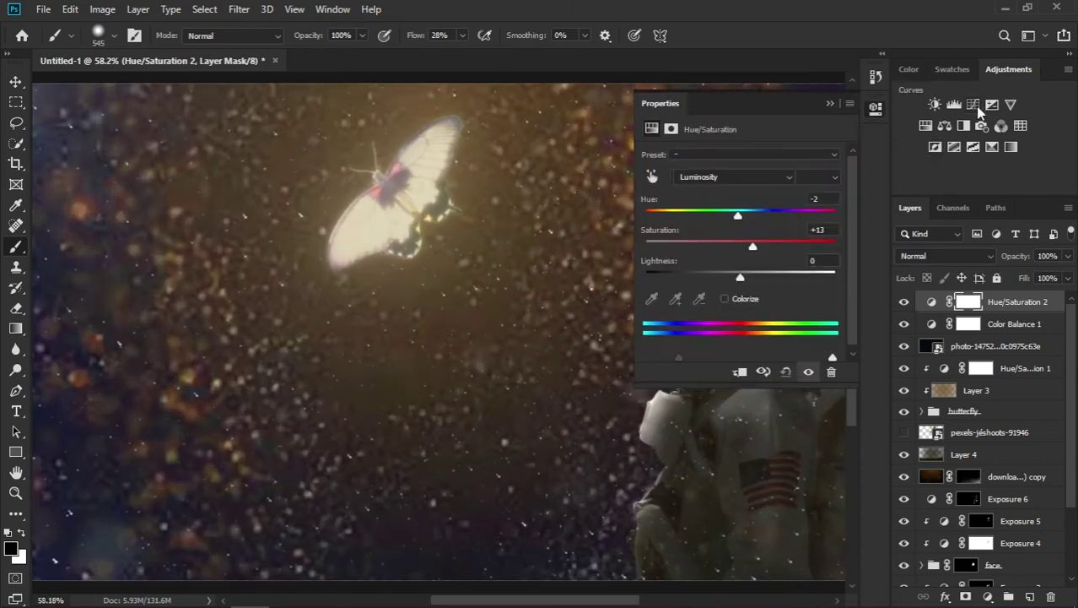
# Add a Curves 1 adjustment bent to darken the whole composite
pyautogui.click(974, 105)
pyautogui.moveTo(718, 304); pyautogui.dragTo(717, 318)
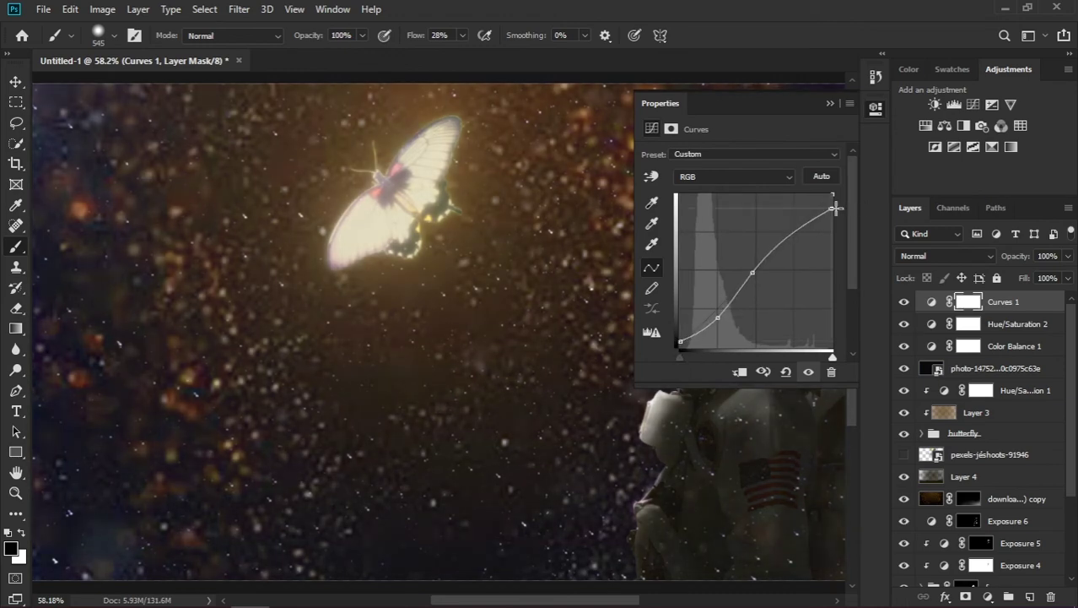
pyautogui.press('v')
pyautogui.click(494, 265)
pyautogui.hotkey('ctrl', '0')
# Deepen Curves 1's shadows into an S-curve and toggle it to compare before and after
pyautogui.click(932, 301)
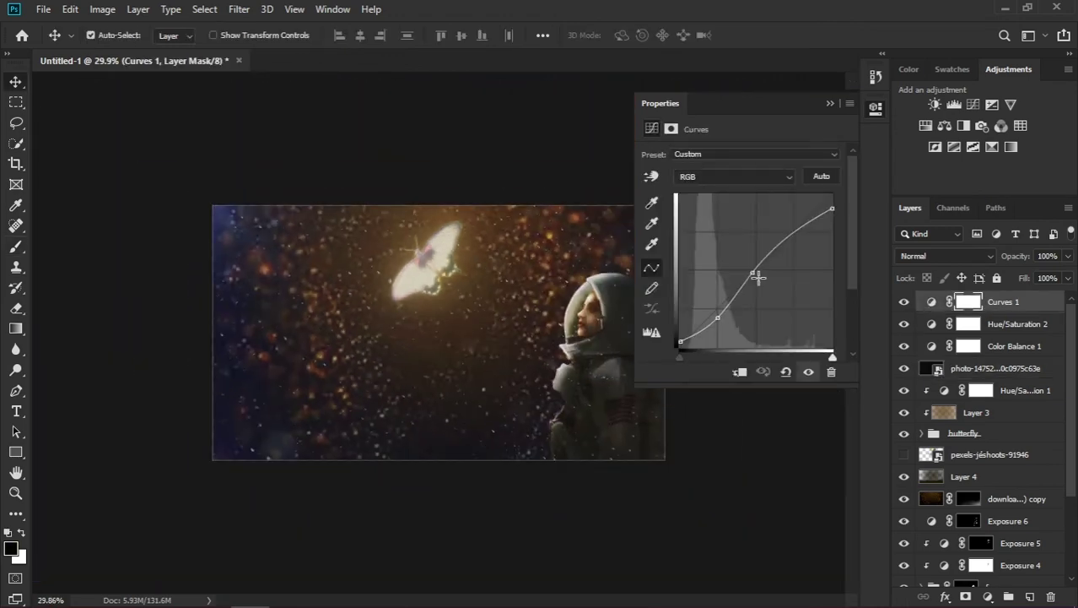
pyautogui.moveTo(724, 323); pyautogui.dragTo(714, 329)
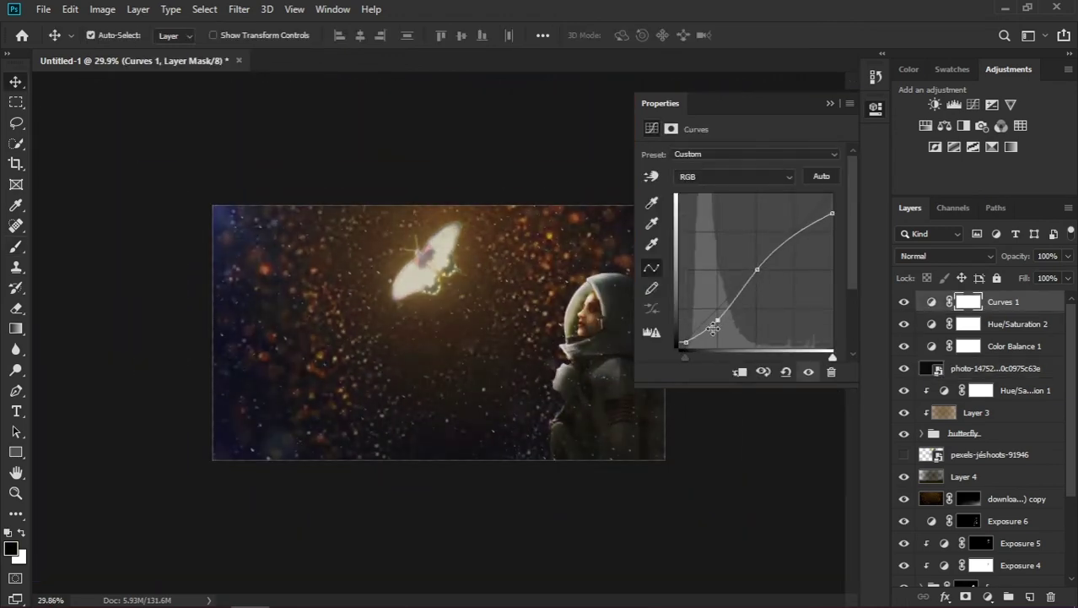
pyautogui.click(830, 103)
pyautogui.click(904, 301)
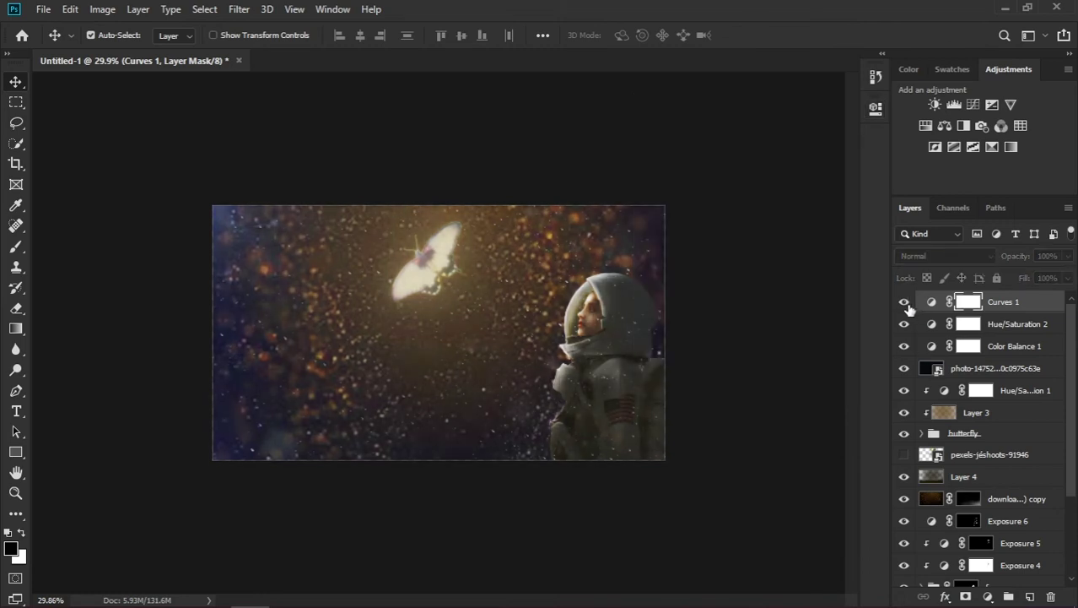
pyautogui.click(904, 302)
# Expand the butterfly group and set Layer 3's opacity to 32%
pyautogui.hotkey('ctrl', '0')
pyautogui.scroll(-1, 972, 438)
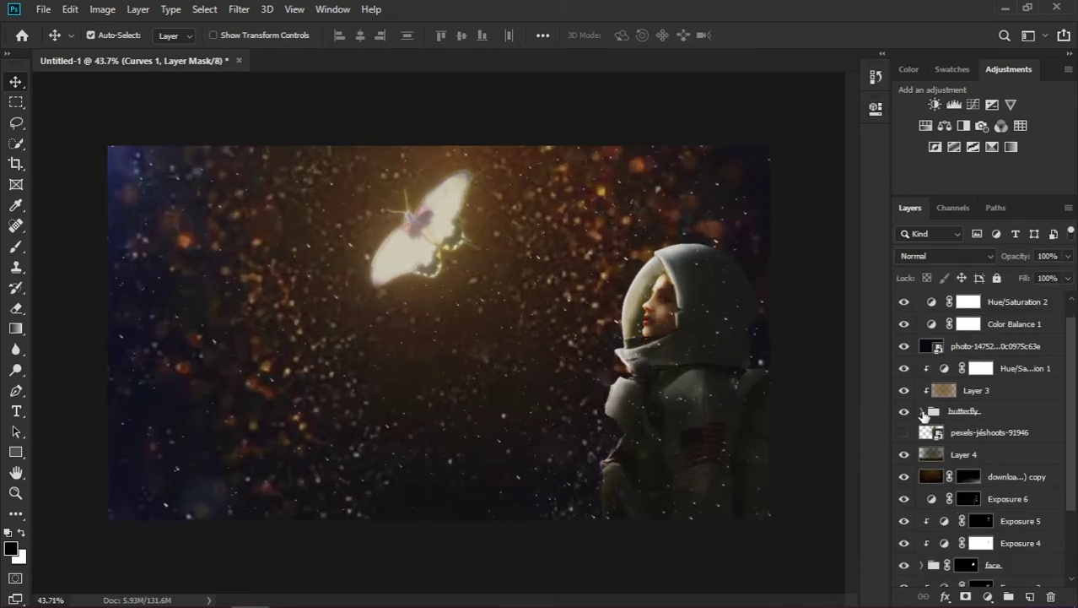
pyautogui.click(914, 411)
pyautogui.click(921, 411)
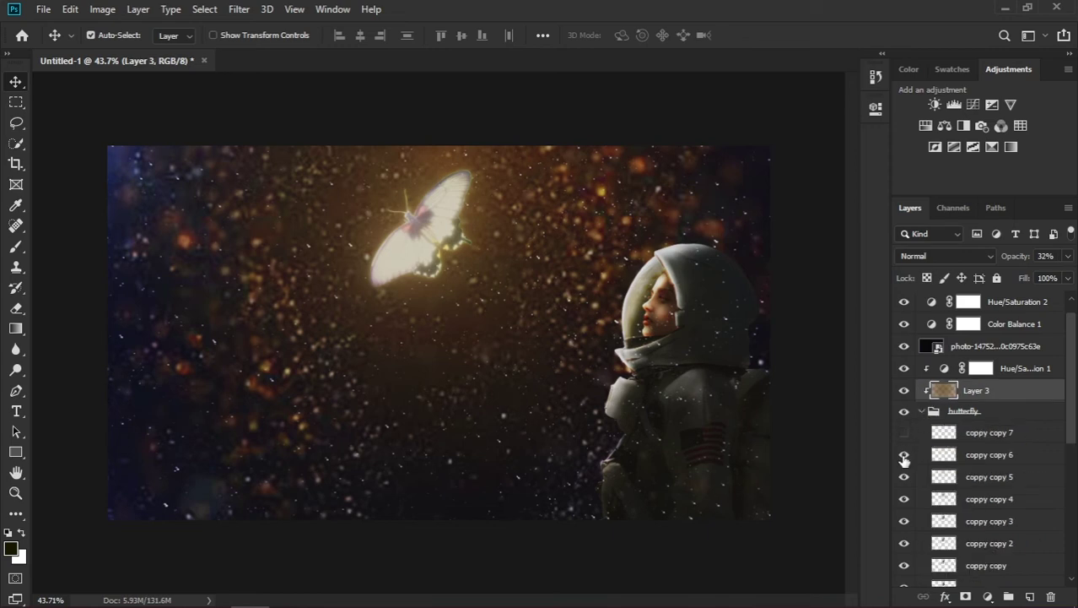
pyautogui.press('3')
pyautogui.press('2')
pyautogui.hotkey('ctrl', '-')
# Toggle the four butterfly copy layers' visibility, then collapse and select the butterfly group
pyautogui.click(904, 520)
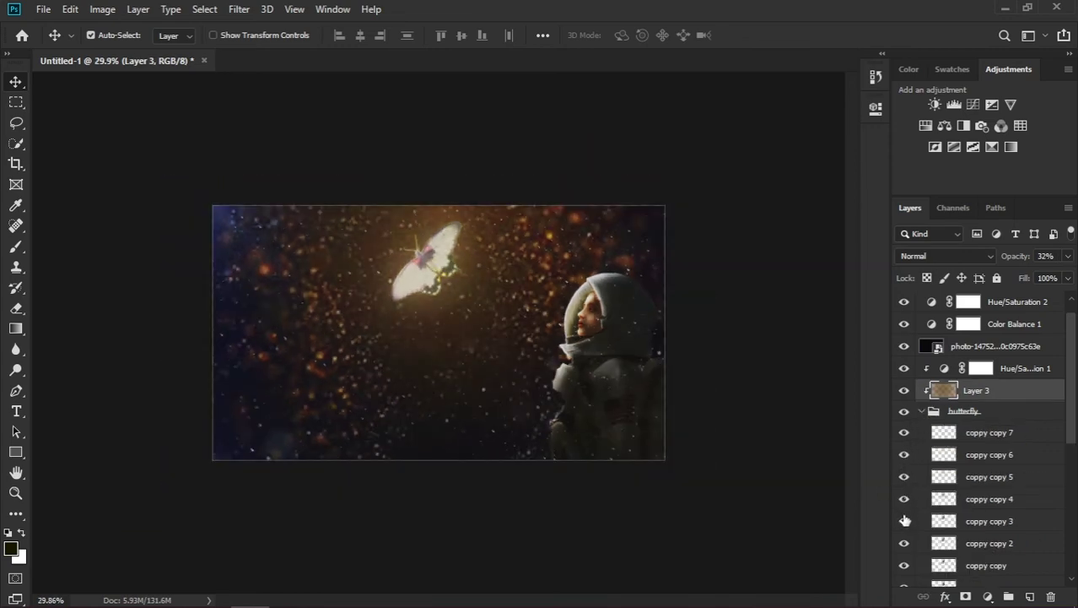
pyautogui.click(904, 499)
pyautogui.click(904, 476)
pyautogui.click(904, 454)
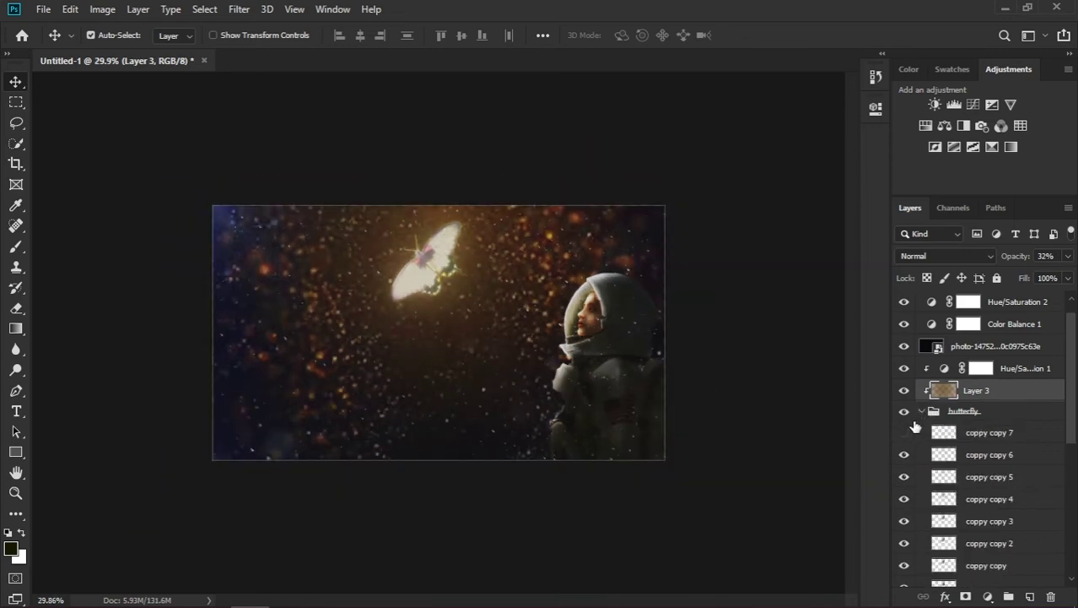
pyautogui.click(921, 411)
pyautogui.click(963, 411)
# Try and discard clipped Curves, Exposure and Levels layers, then push Hue/Saturation 1 hue to -63
pyautogui.click(954, 103)
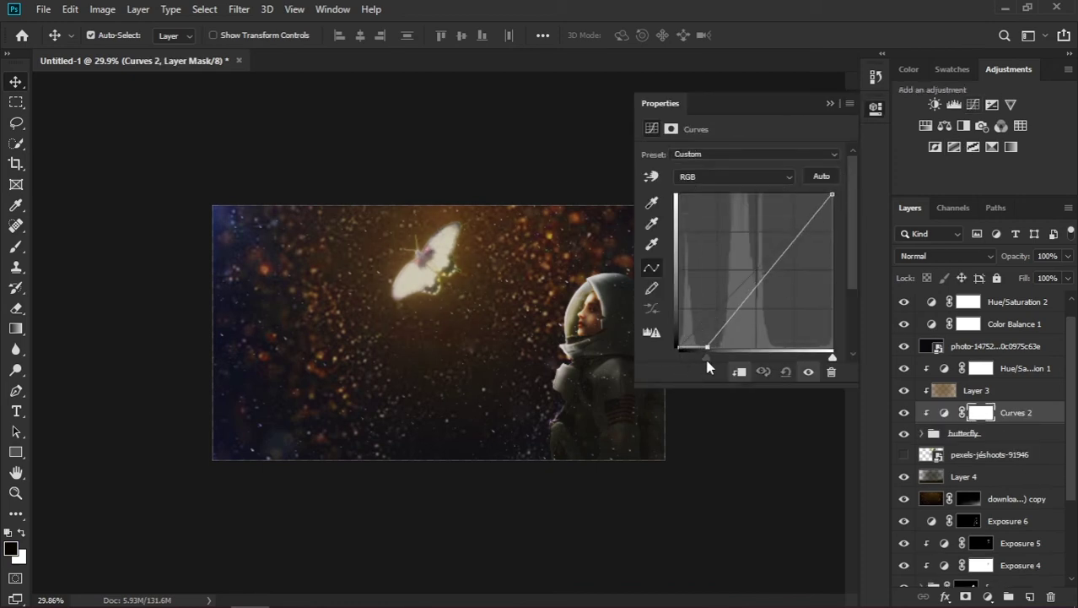
pyautogui.moveTo(713, 354); pyautogui.dragTo(726, 314)
pyautogui.press('Delete')
pyautogui.click(991, 104)
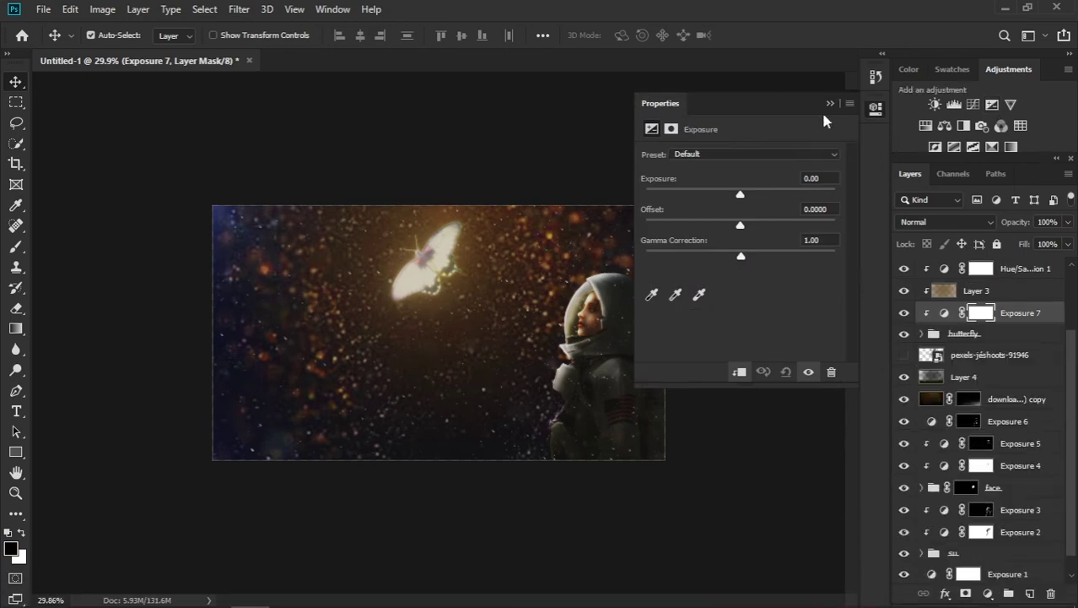
pyautogui.press('Delete')
pyautogui.click(955, 104)
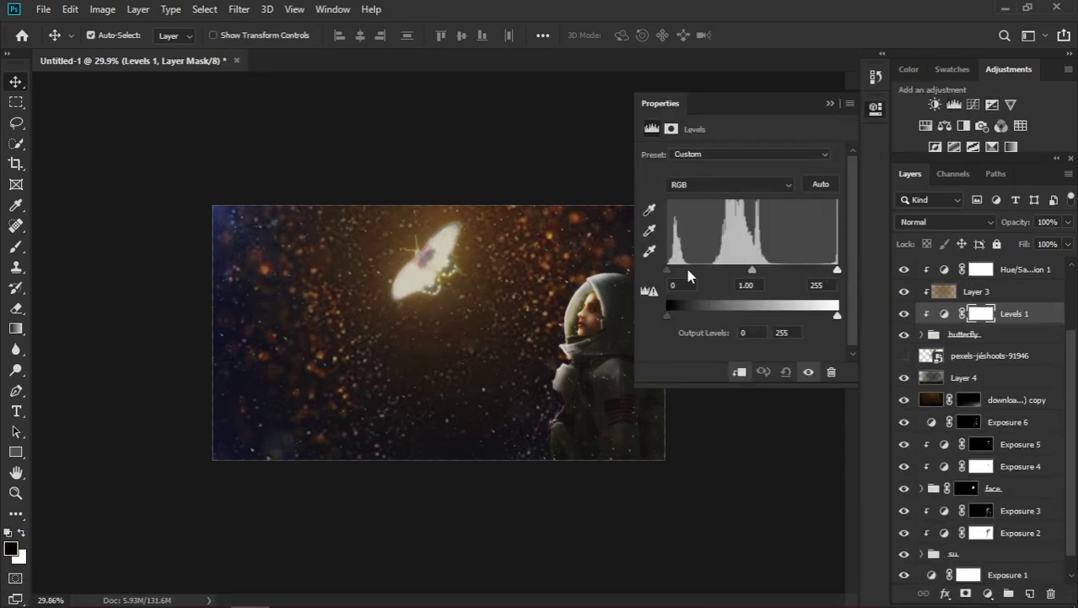
pyautogui.press('Delete')
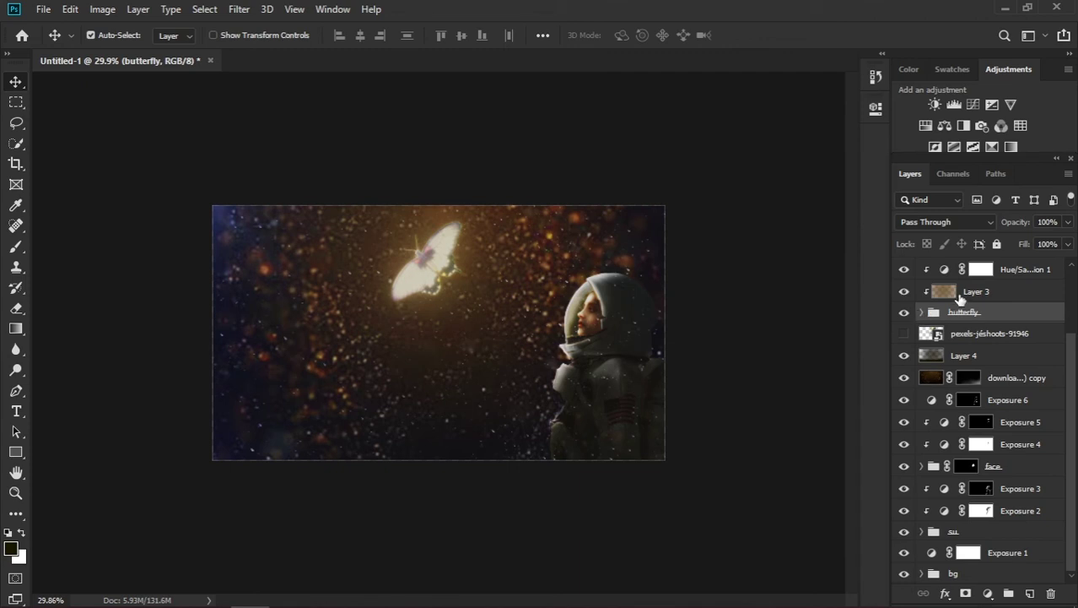
pyautogui.doubleClick(945, 269)
pyautogui.moveTo(699, 223); pyautogui.dragTo(777, 281)
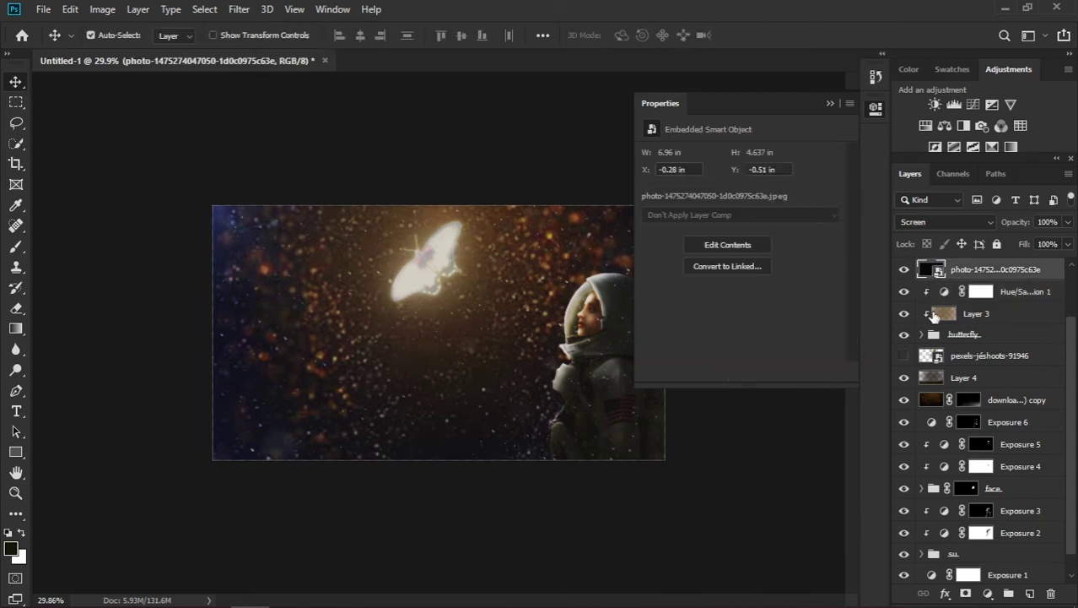
# Limit Hue/Saturation 1 to a narrowed Reds range and set its hue to about +26
pyautogui.click(944, 293)
pyautogui.click(456, 238)
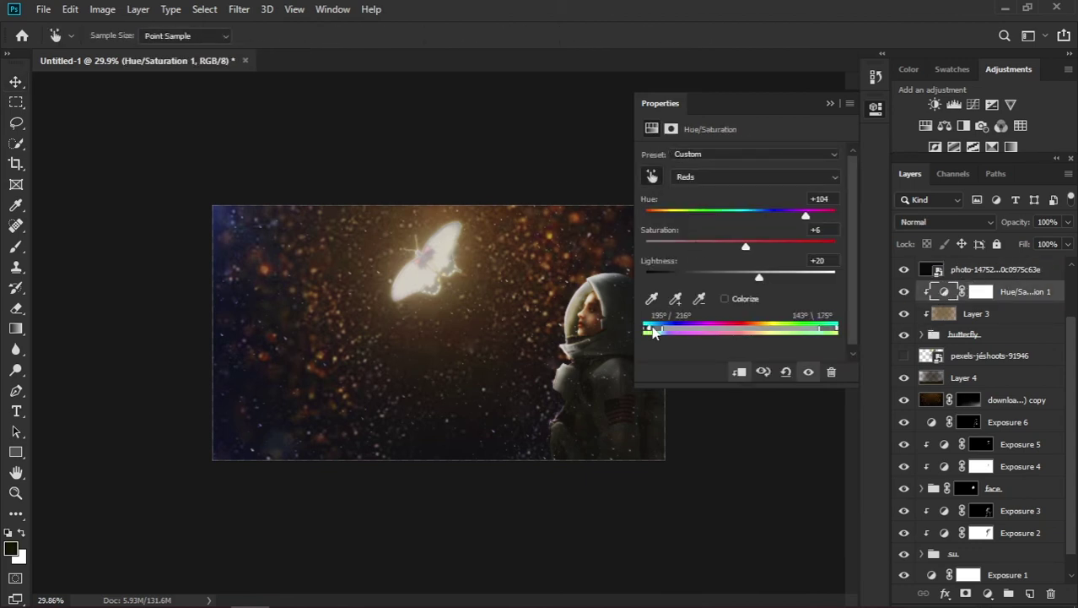
pyautogui.moveTo(829, 334)
pyautogui.mouseDown()
pyautogui.moveTo(723, 330)
pyautogui.moveTo(773, 342)
pyautogui.mouseUp()
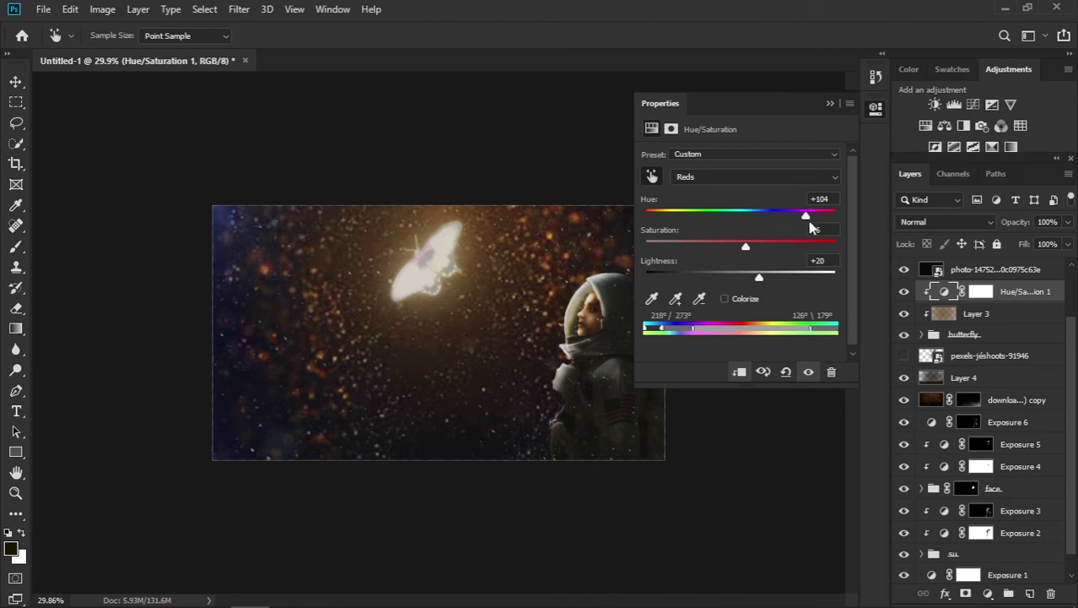
pyautogui.moveTo(810, 227); pyautogui.dragTo(677, 233)
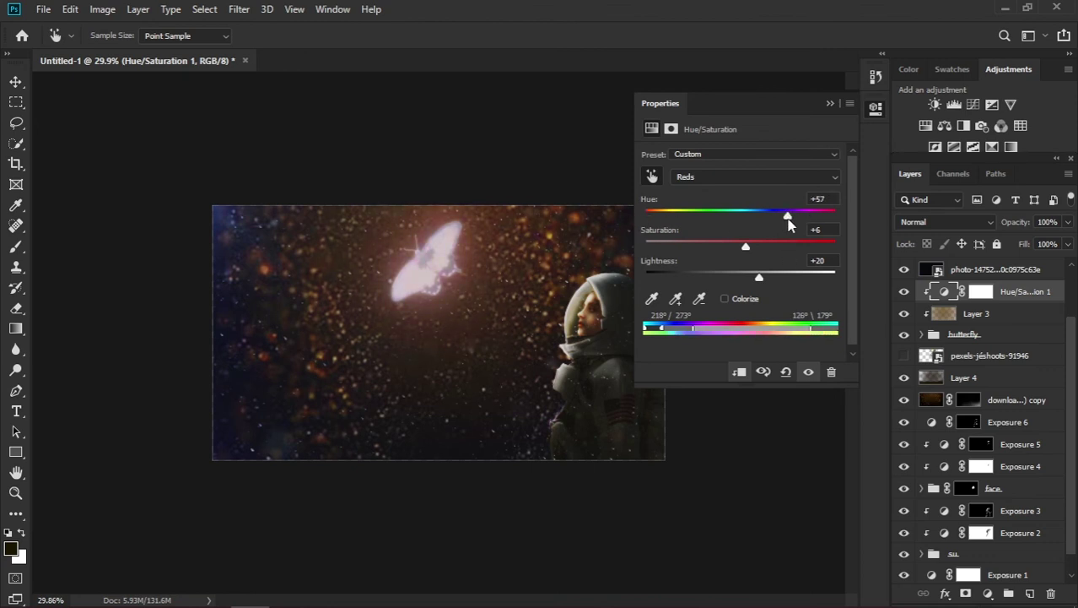
pyautogui.moveTo(776, 221); pyautogui.dragTo(768, 225)
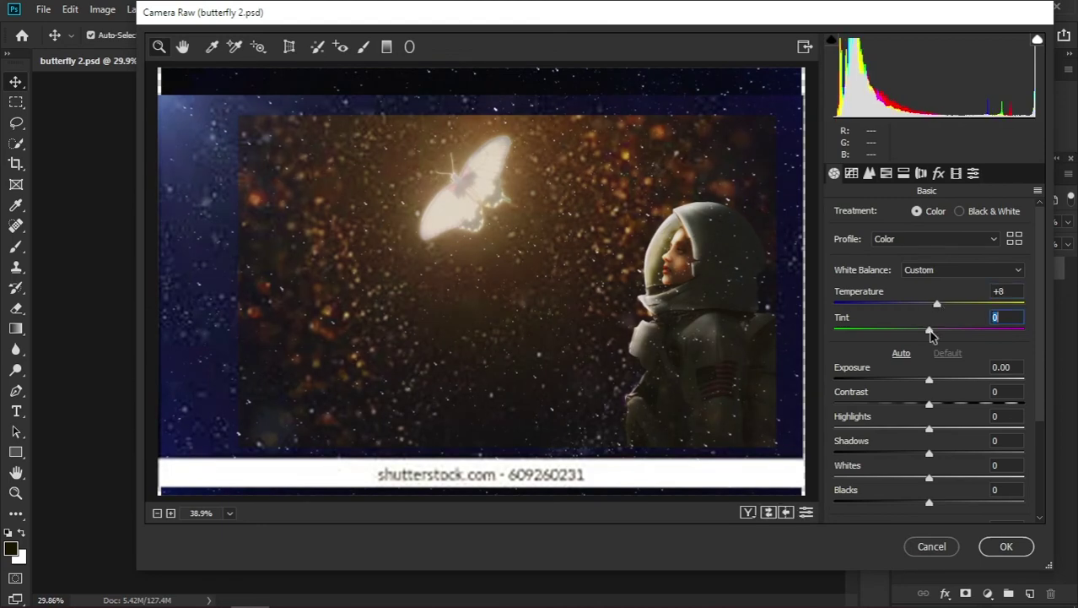
# In Camera Raw Basic, raise Exposure, drop Shadows to about -13 and Contrast to about -25
pyautogui.moveTo(930, 379)
pyautogui.mouseDown()
pyautogui.moveTo(939, 380)
pyautogui.moveTo(935, 409)
pyautogui.mouseUp()
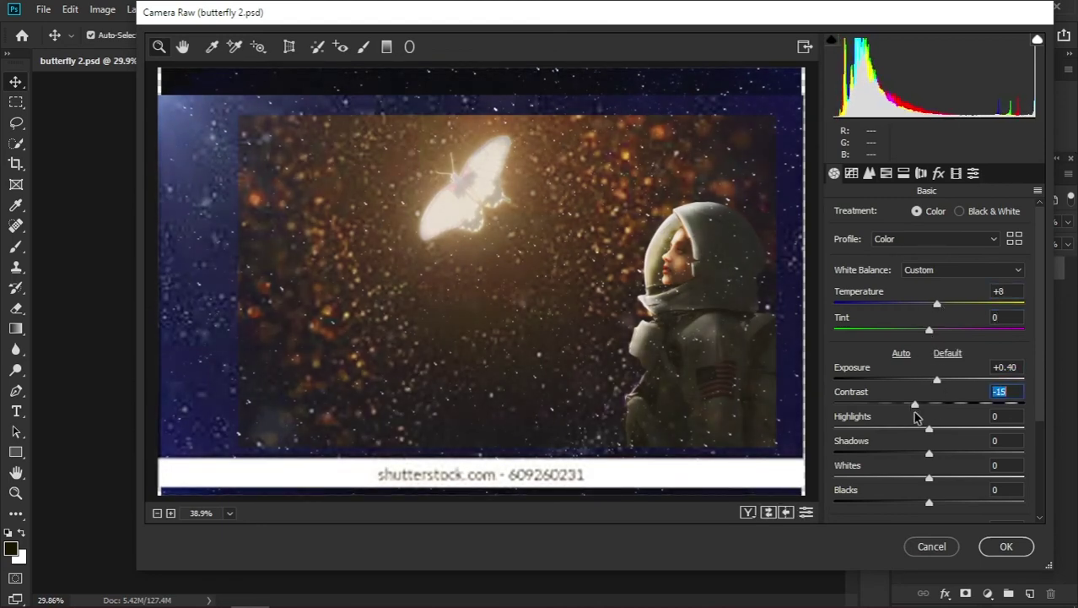
pyautogui.moveTo(929, 454); pyautogui.dragTo(918, 455)
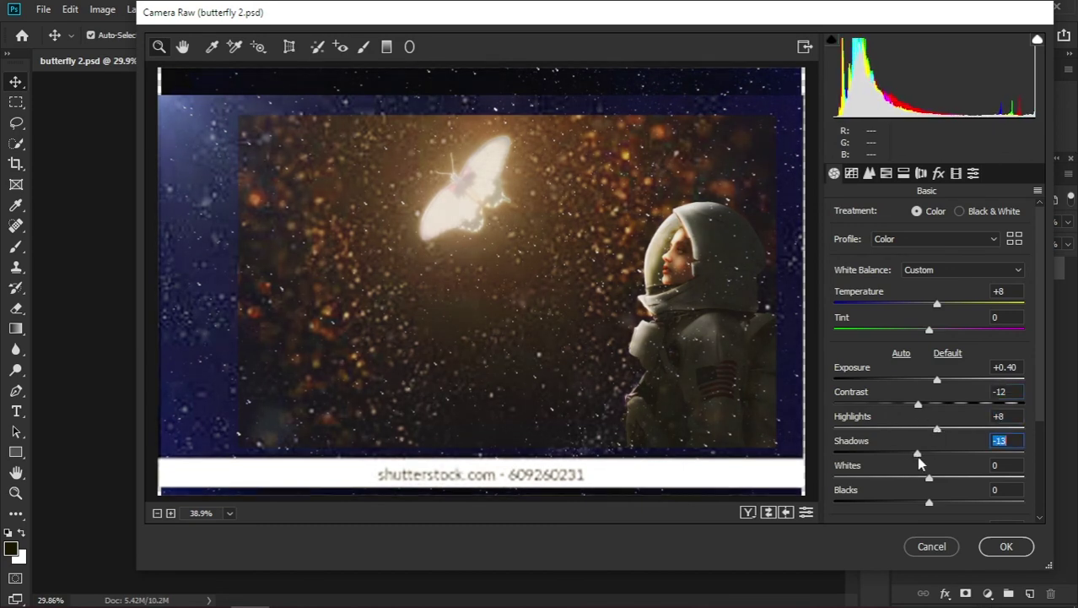
pyautogui.moveTo(918, 405); pyautogui.dragTo(907, 405)
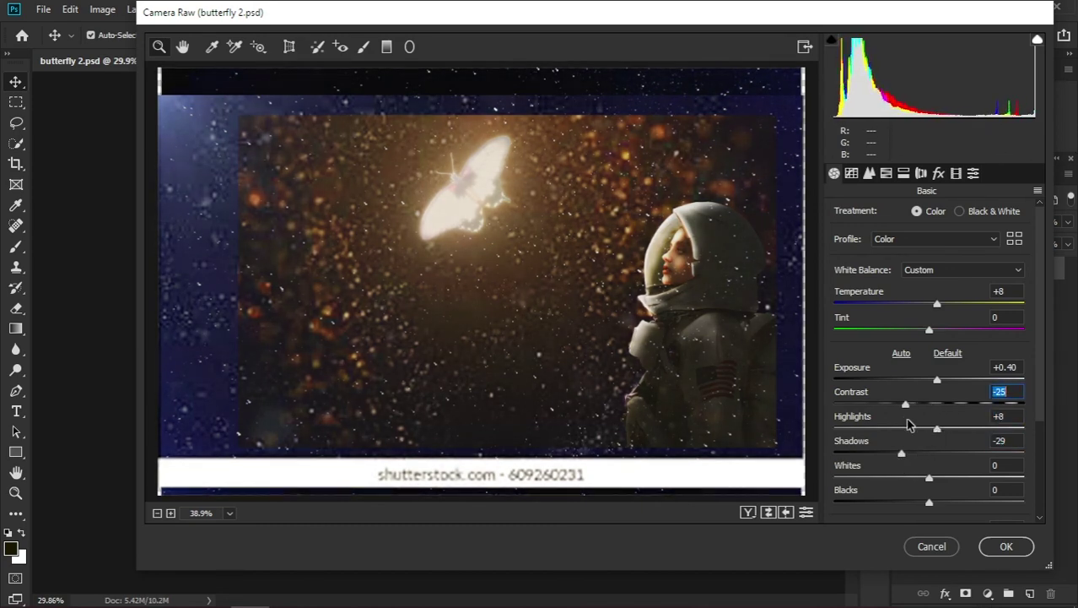
pyautogui.scroll(-1, 919, 424)
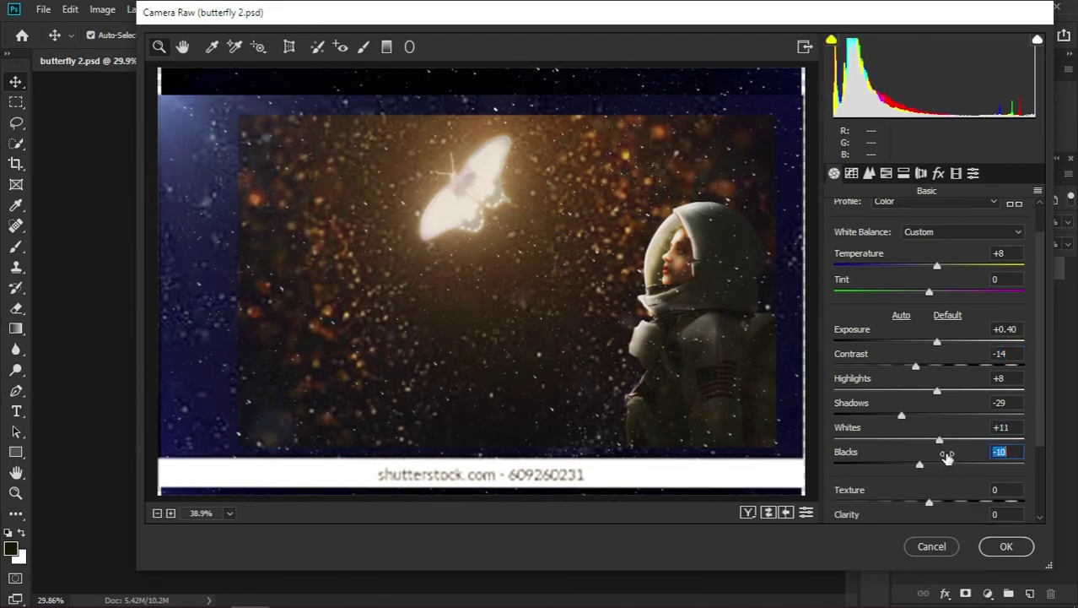
pyautogui.scroll(-2, 948, 457)
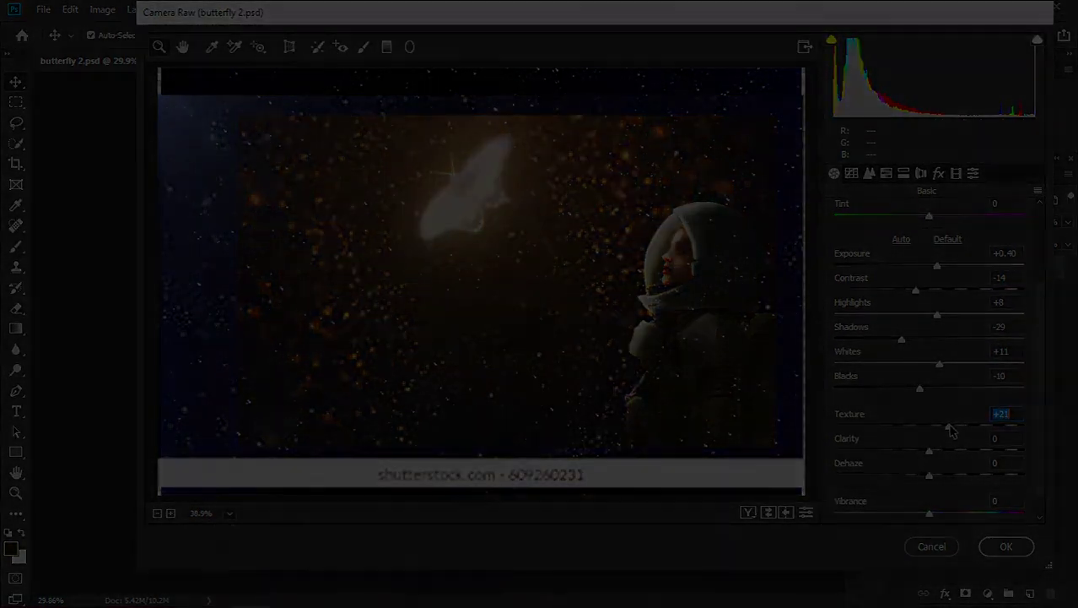